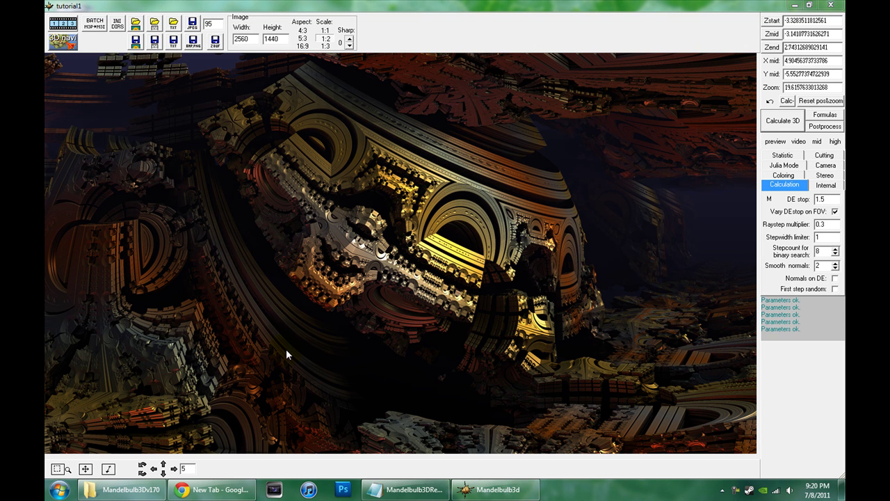
Step: Open the Navigator preview and fly forward into the fractal
click(61, 44)
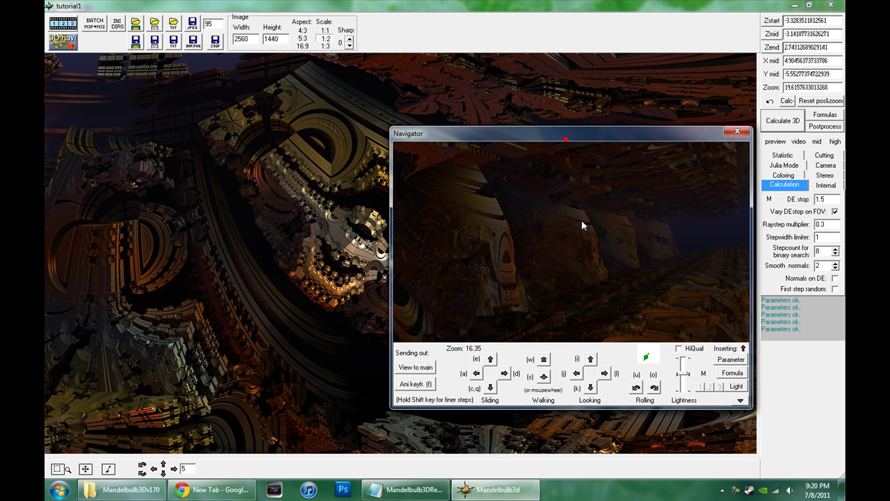
scroll(741, 360, up, 1)
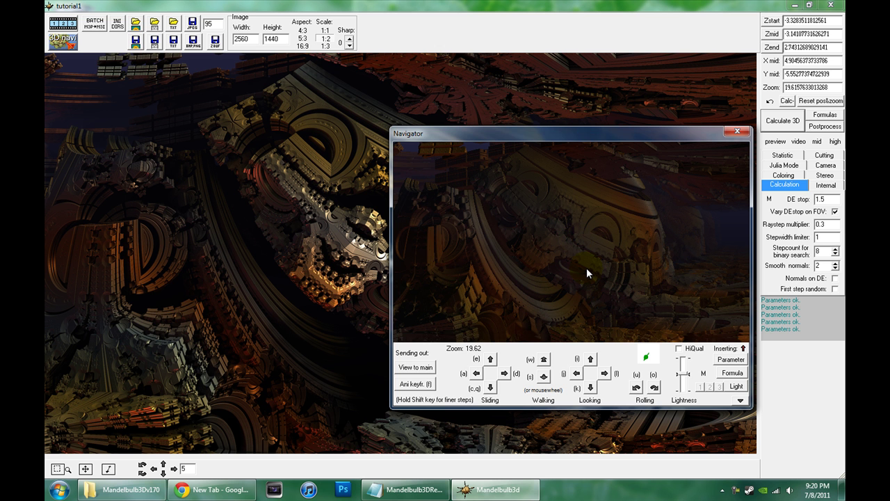
scroll(586, 268, up, 2)
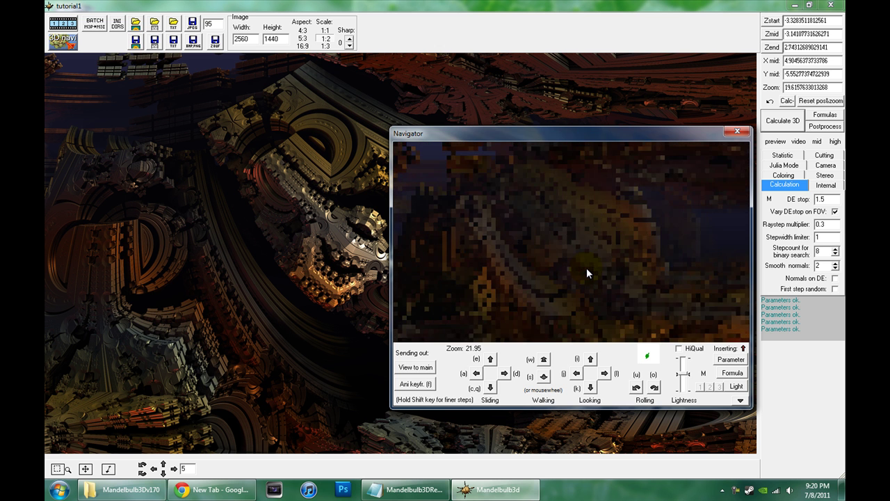
scroll(587, 268, up, 1)
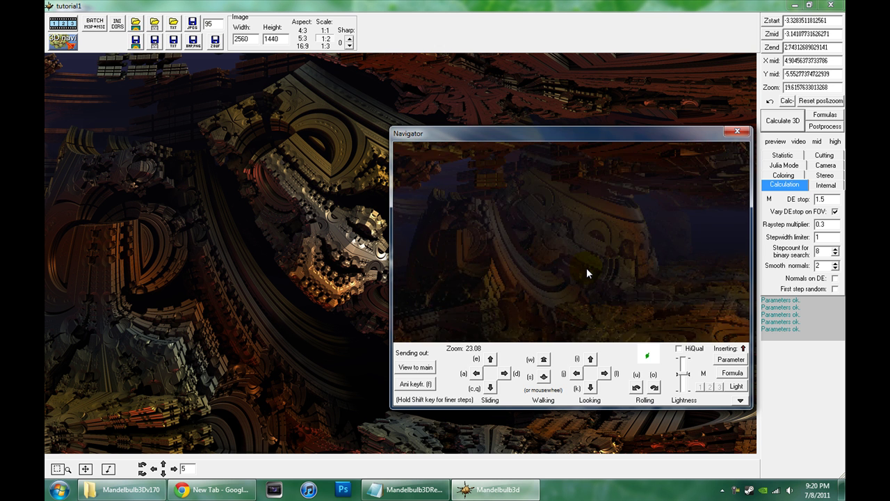
scroll(586, 268, up, 1)
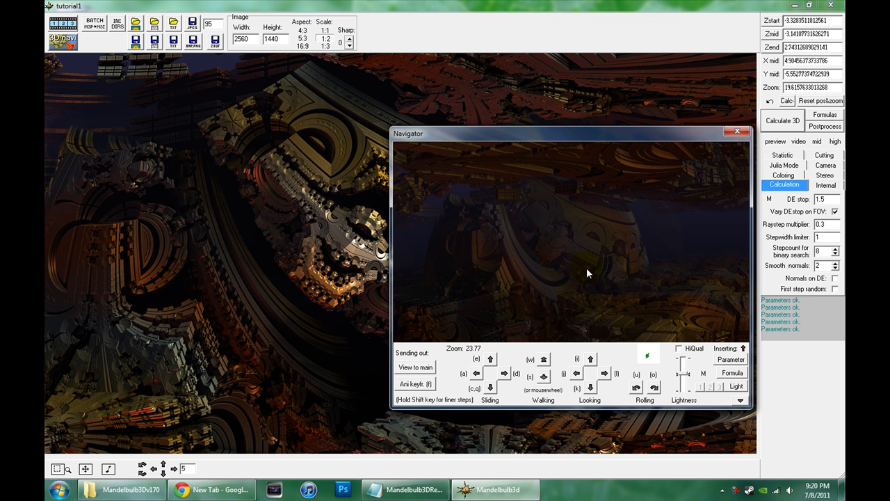
Step: Back the Navigator camera out to a viewpoint among bright structures at zoom 8.806
scroll(586, 268, down, 2)
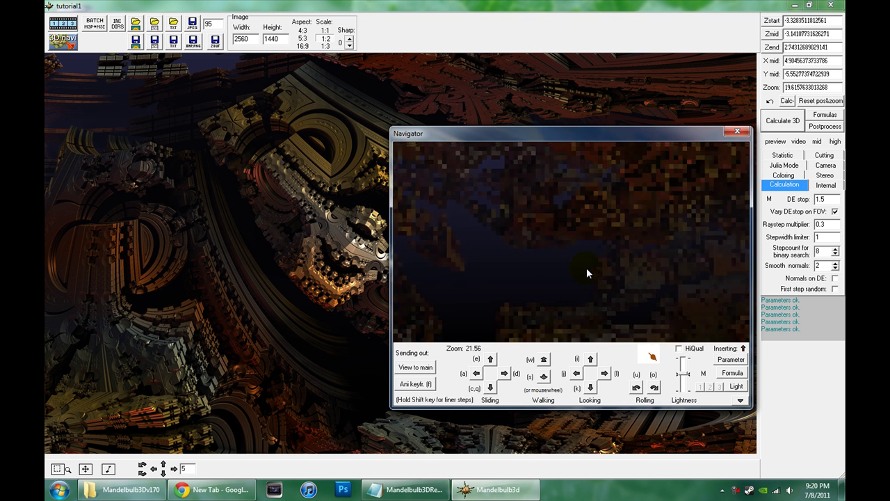
scroll(586, 268, down, 3)
scroll(586, 268, down, 2)
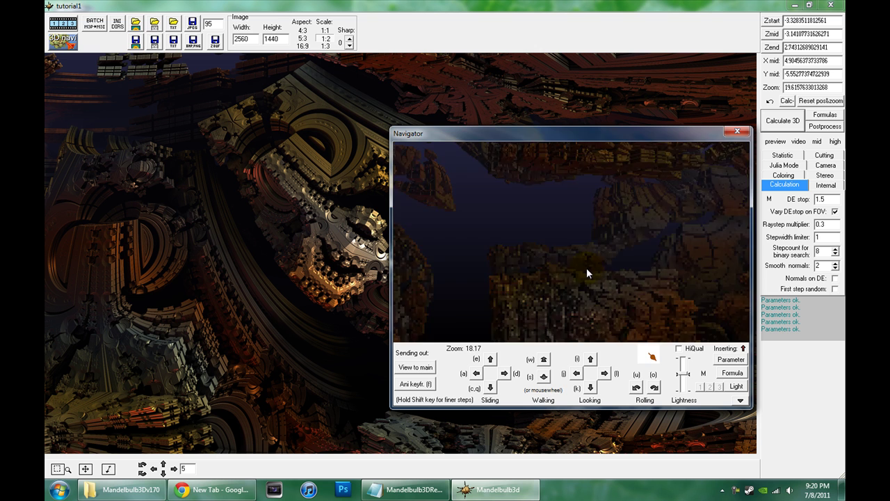
scroll(587, 268, down, 3)
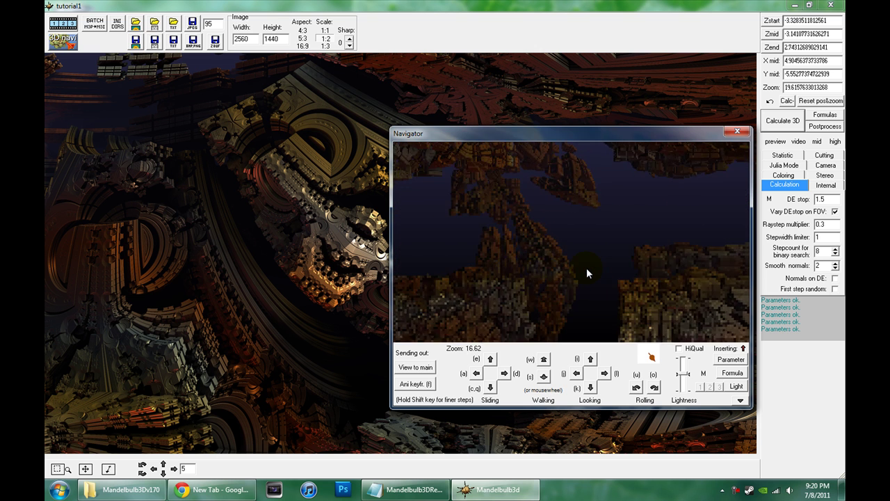
scroll(586, 268, down, 3)
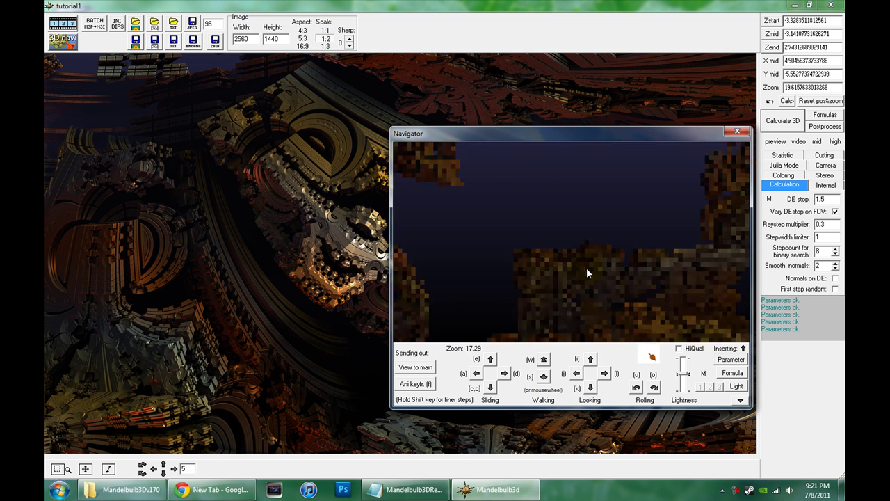
scroll(587, 267, up, 1)
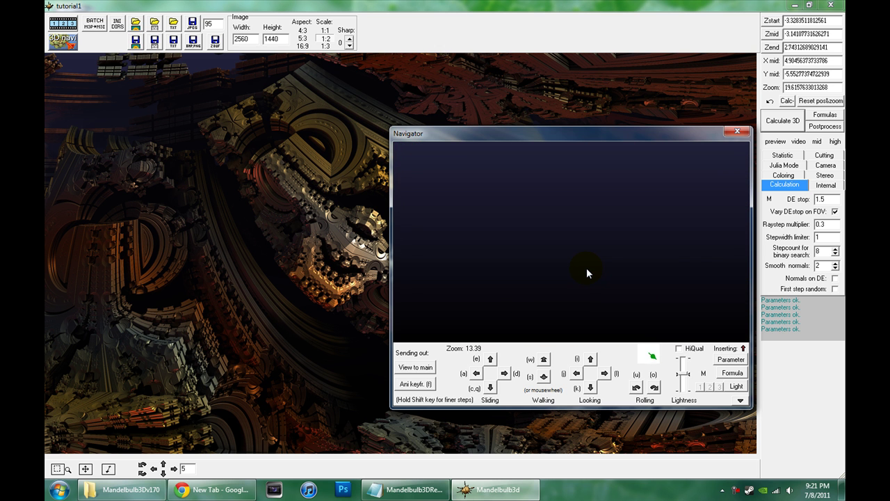
scroll(586, 268, down, 5)
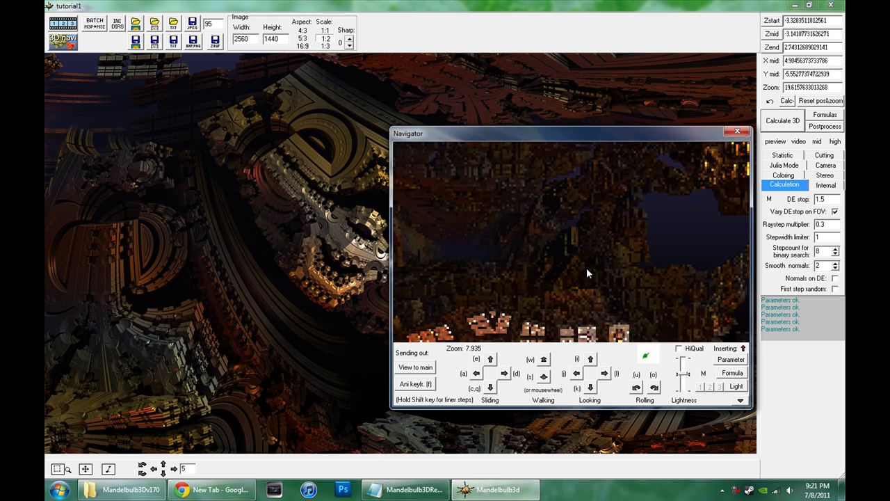
scroll(587, 268, down, 1)
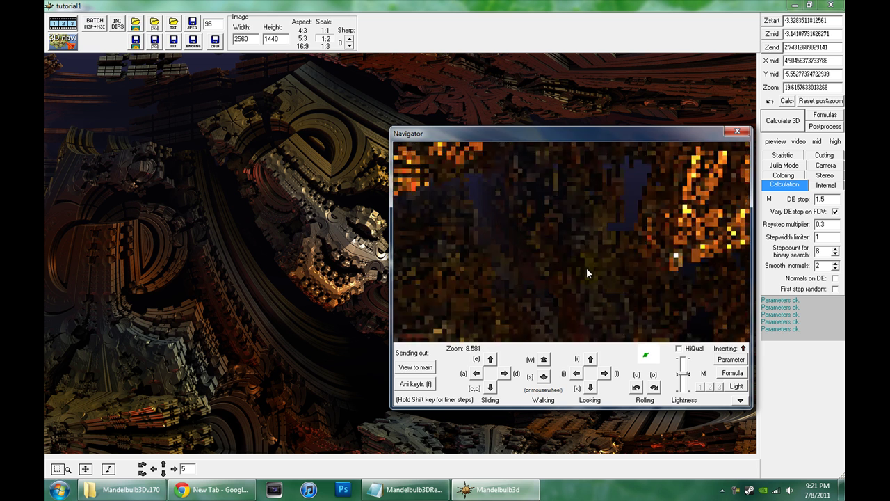
scroll(586, 271, down, 1)
Step: Load the MengerTrees.m3p parameter file and set the image width to 600 (600 × 337)
click(120, 28)
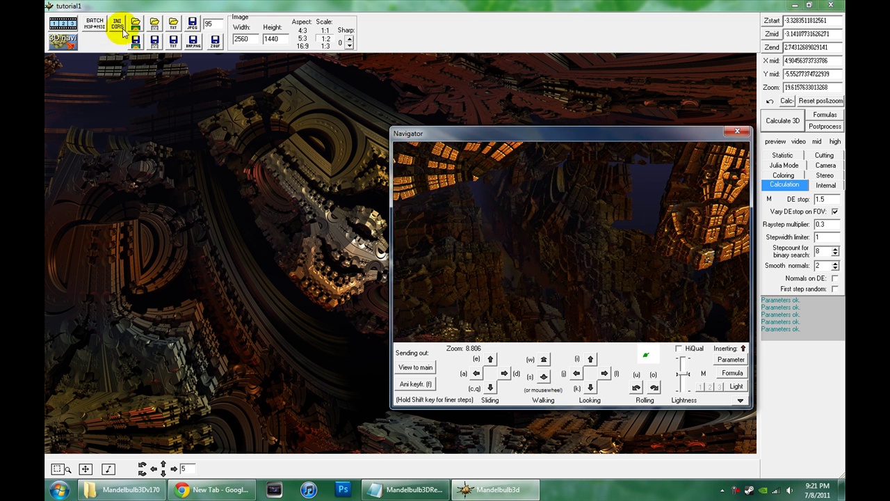
click(154, 23)
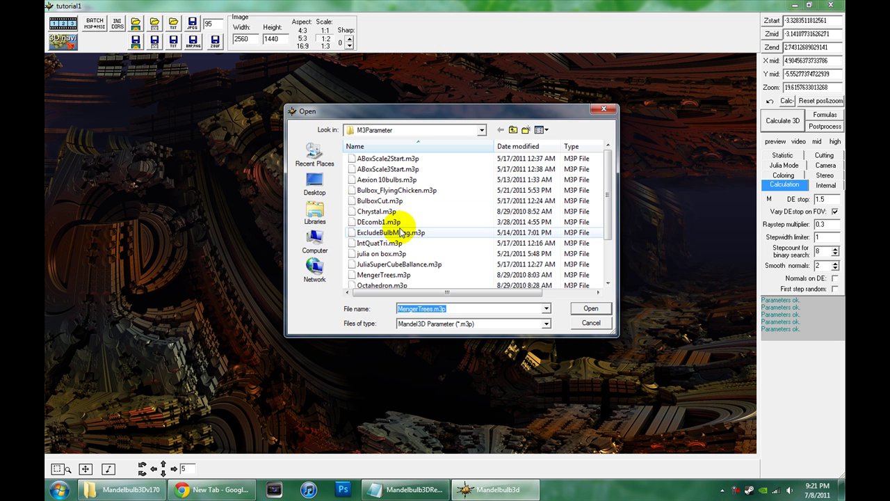
click(402, 157)
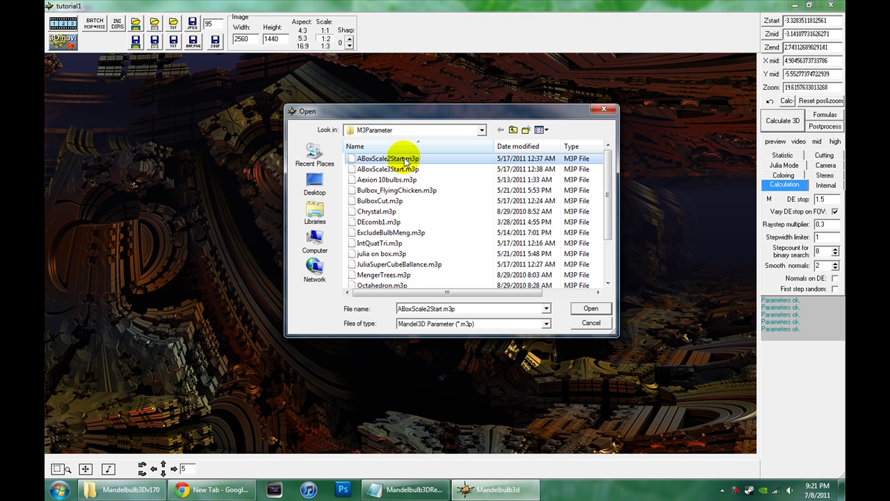
double_click(382, 275)
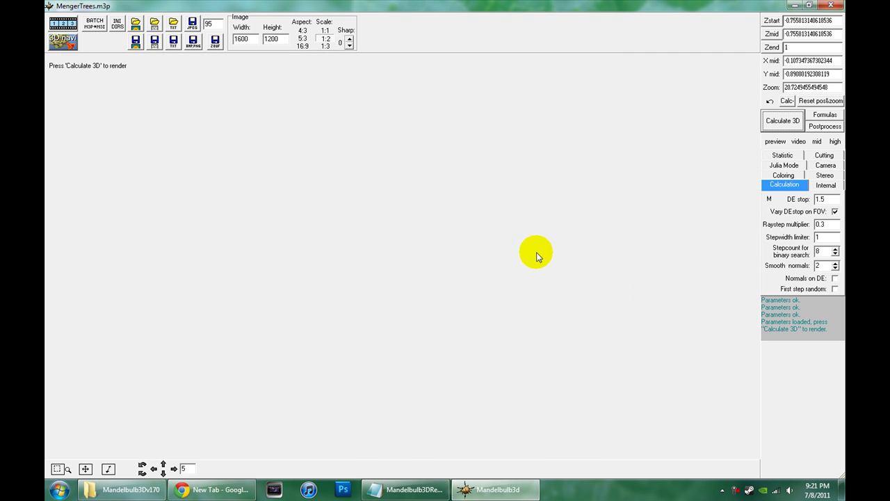
double_click(245, 39)
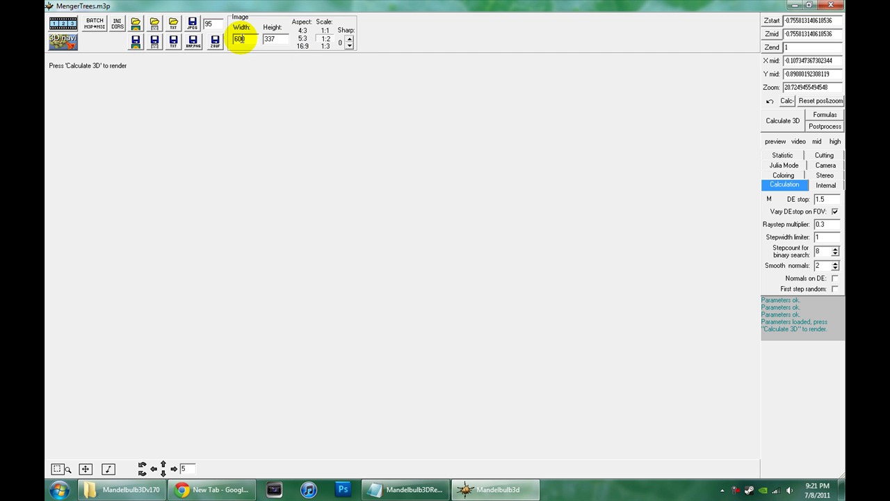
Step: Render the Menger trees scene with Calculate 3D and display it at 1:1 scale
click(783, 122)
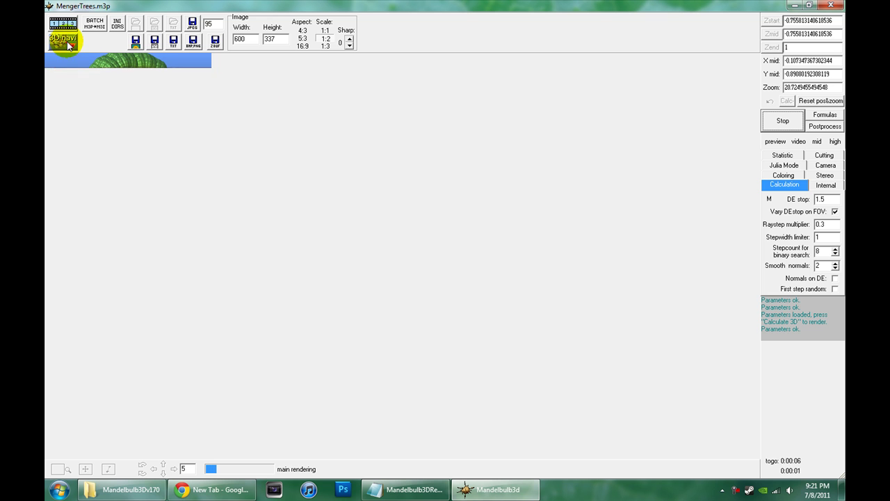
click(325, 31)
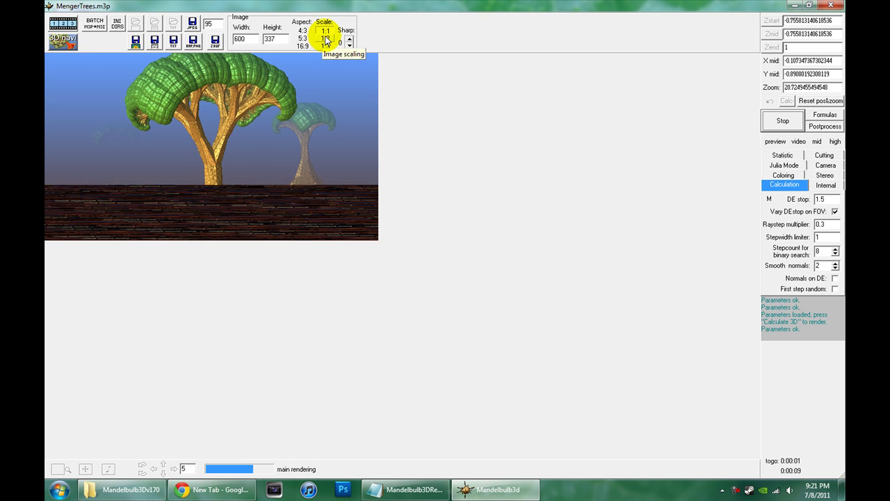
click(326, 39)
click(325, 31)
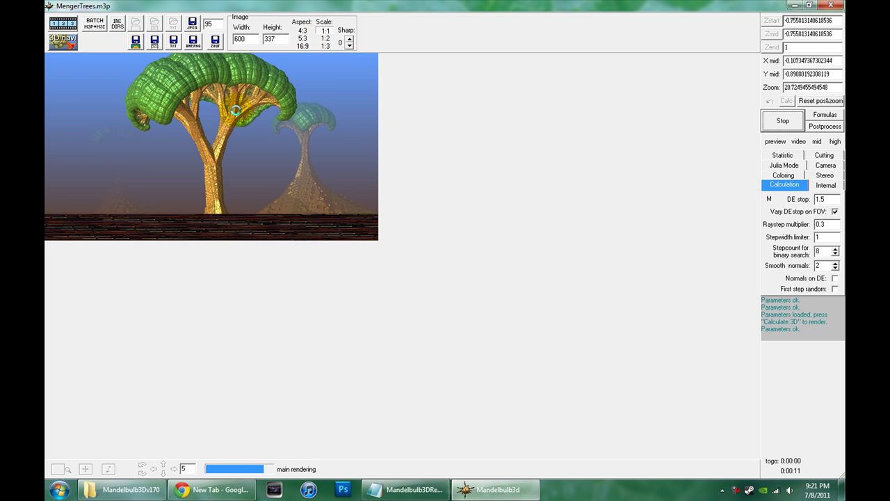
Step: Open the Navigator beside the render and take the main window out of full screen
click(68, 43)
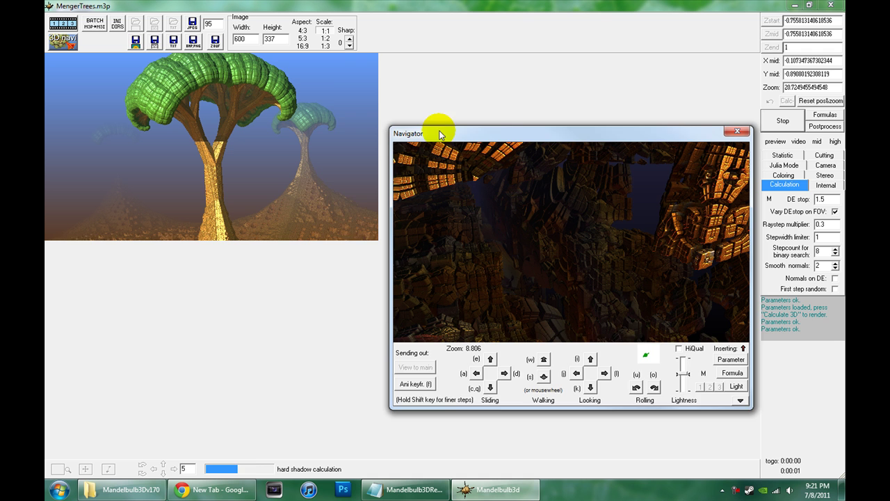
drag(437, 127, 370, 108)
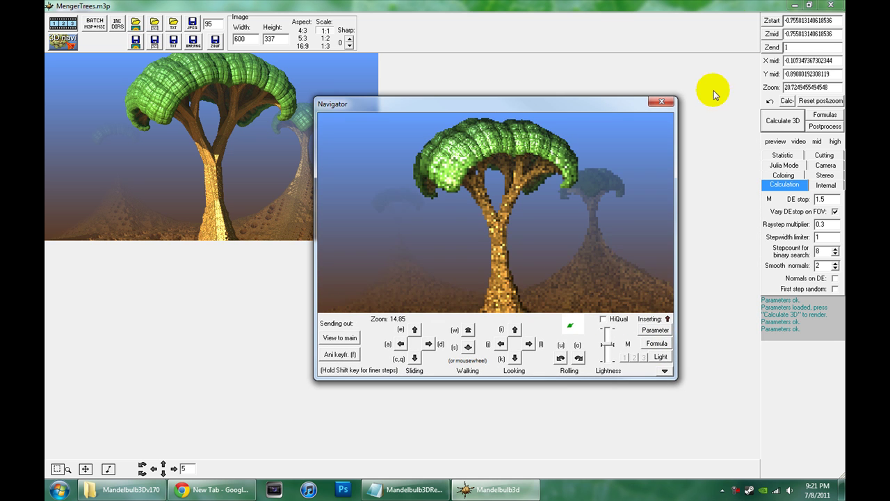
click(810, 5)
Step: Arrange the Navigator, Lighting and Formulas windows around the render
click(629, 119)
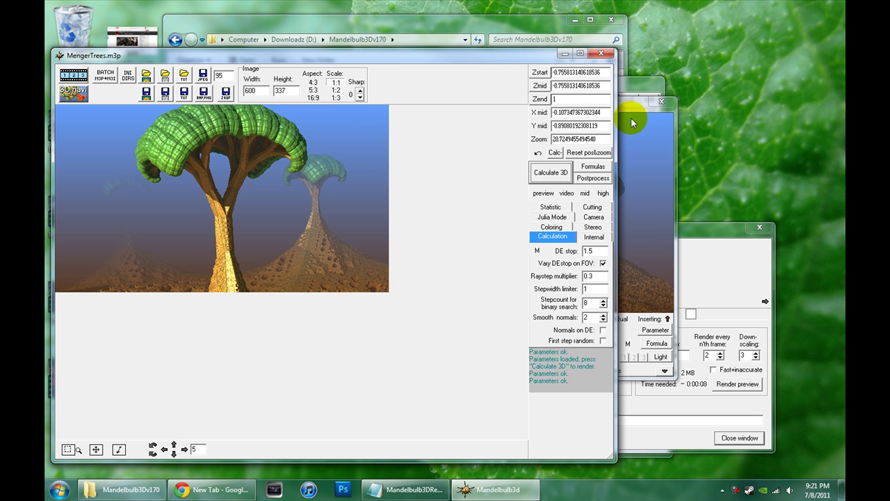
click(633, 115)
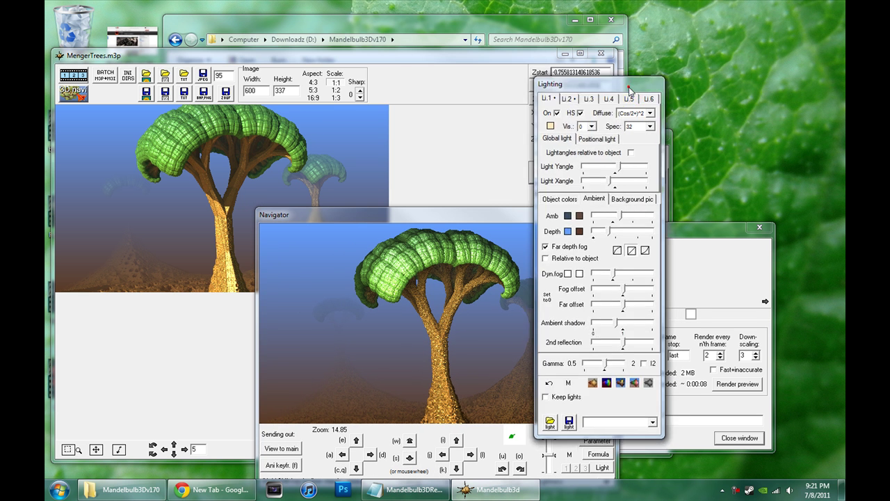
drag(599, 84, 779, 104)
click(624, 142)
drag(624, 142, 618, 54)
click(592, 177)
click(480, 149)
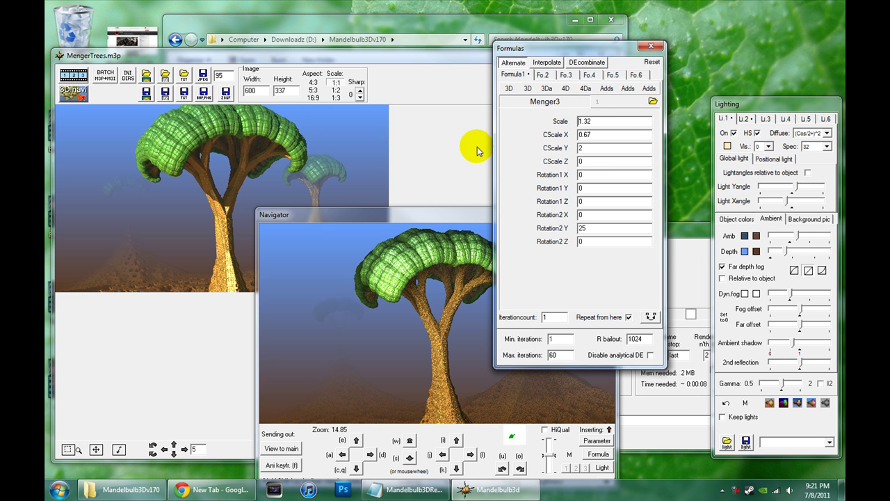
Step: Reposition the render and Lighting windows and increase the Ambient shadow slider to darken the trunk
click(427, 63)
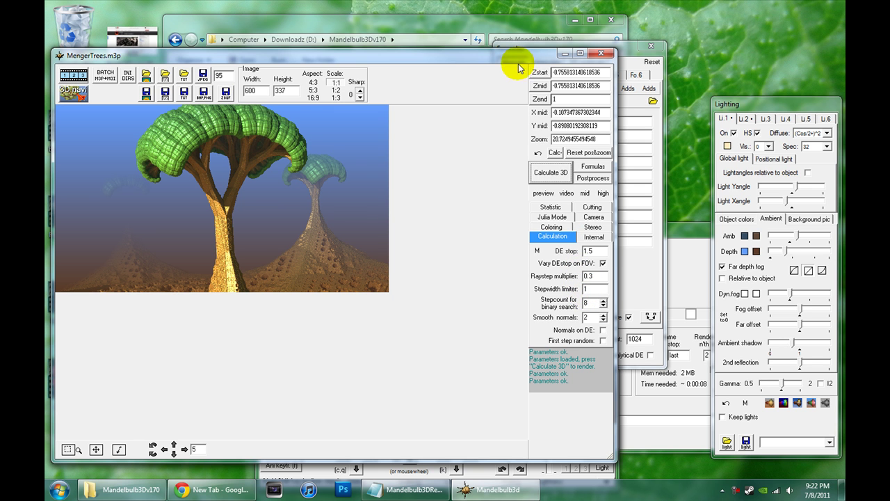
drag(518, 60, 517, 63)
drag(582, 50, 594, 122)
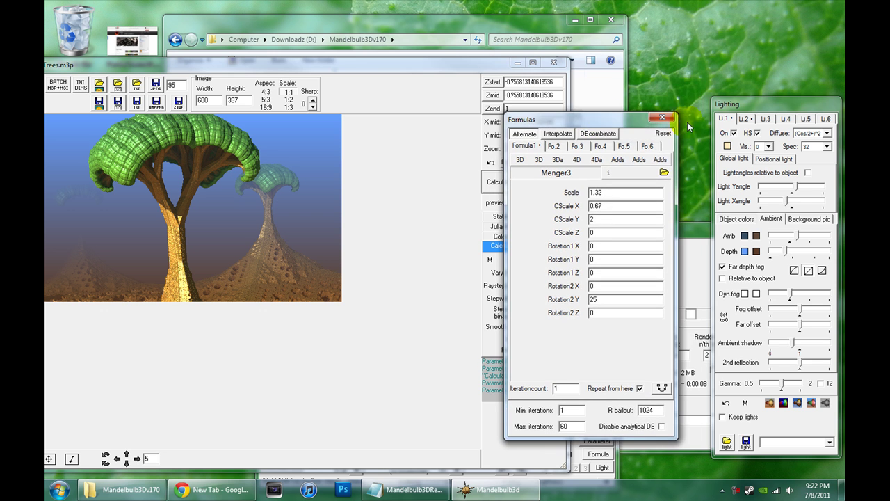
drag(763, 109, 632, 103)
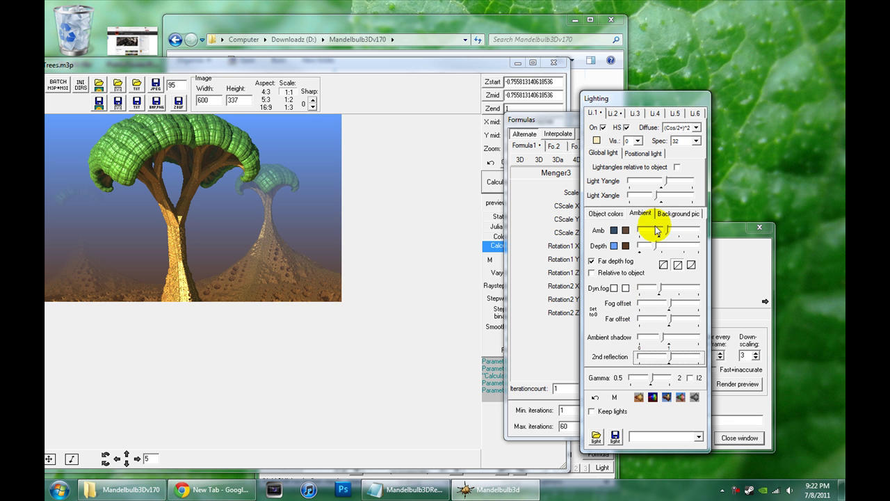
drag(662, 336, 674, 339)
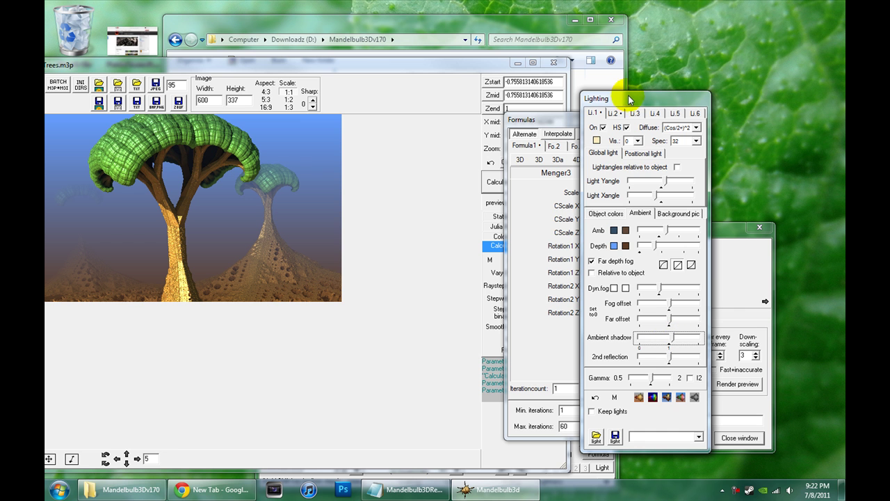
Step: Raise the Formulas window showing Menger3 (Scale 1.32, Rotation2 Y 25) above the render
drag(541, 127, 599, 154)
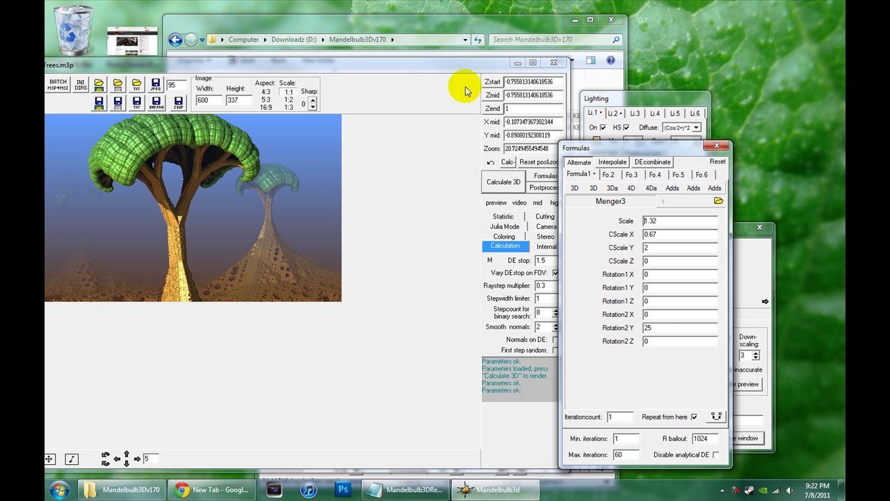
drag(494, 65, 510, 53)
drag(673, 142, 691, 109)
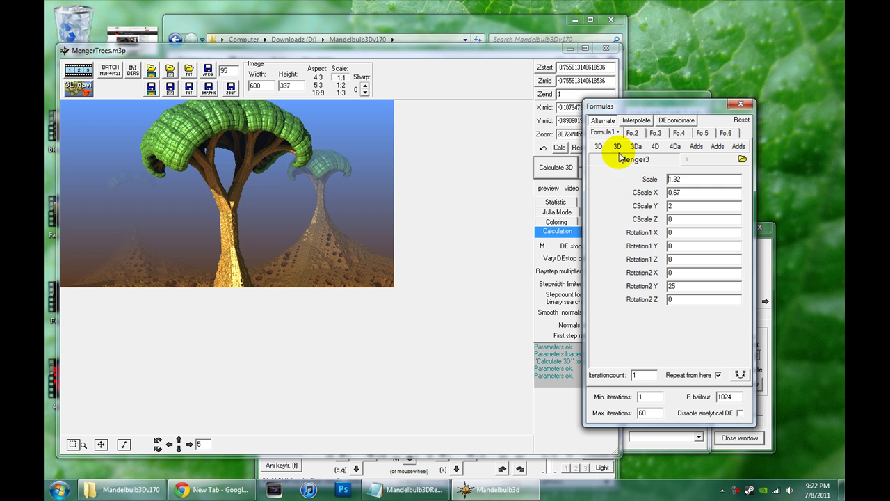
drag(630, 106, 681, 110)
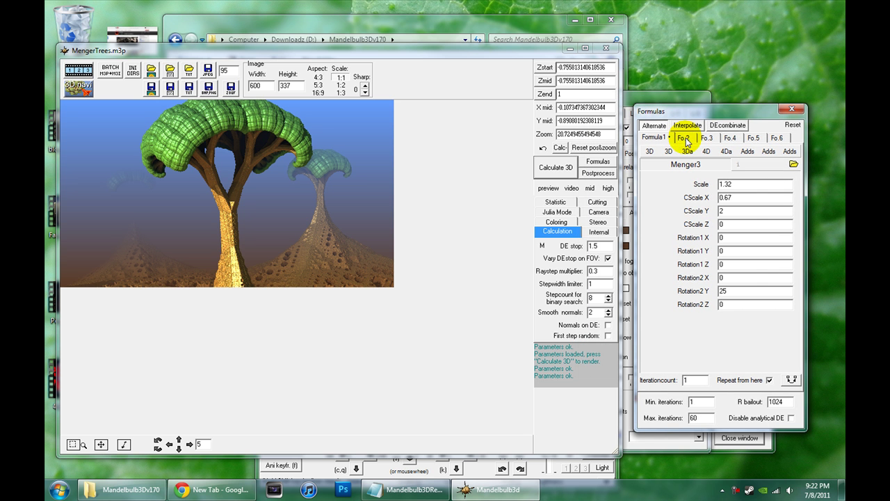
mouse_move(656, 153)
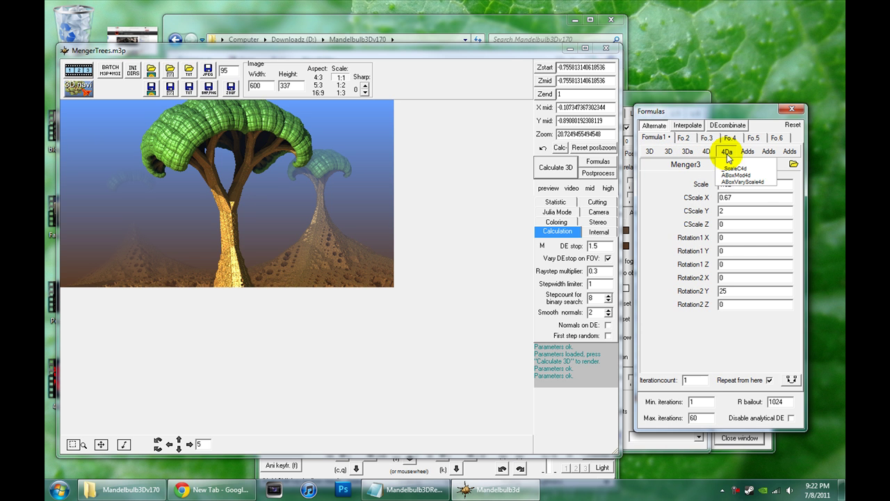
mouse_move(777, 154)
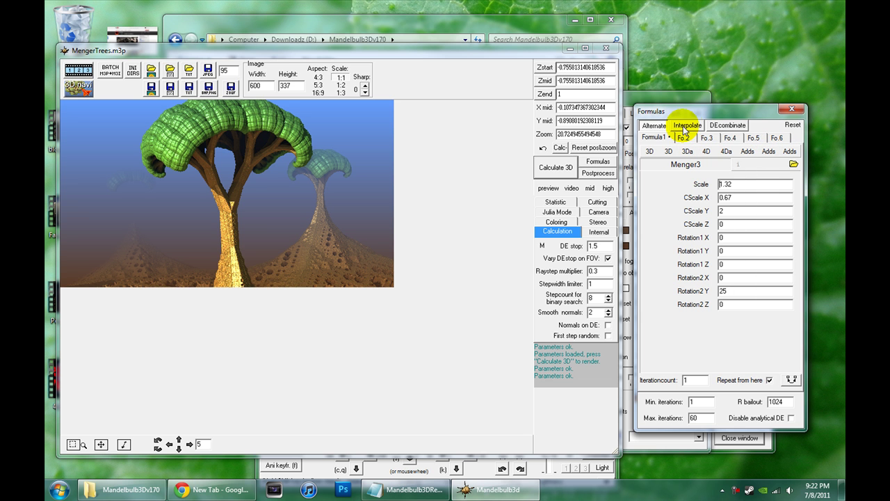
drag(686, 115, 679, 74)
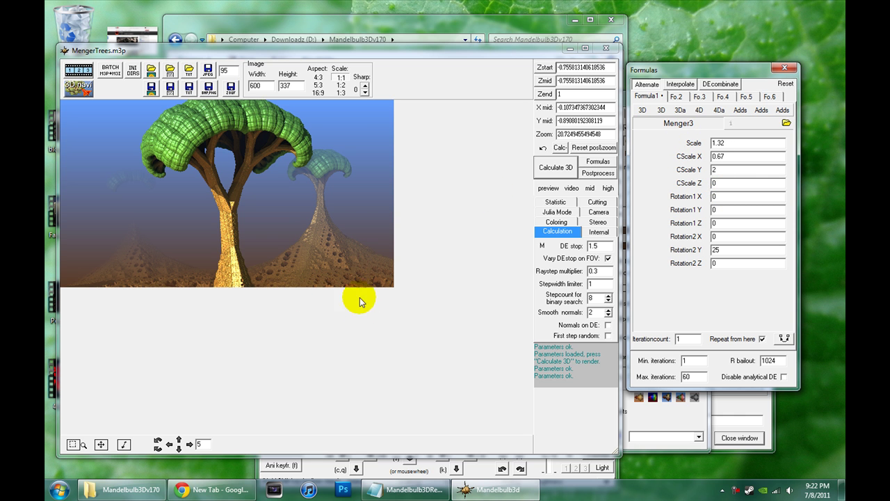
click(678, 98)
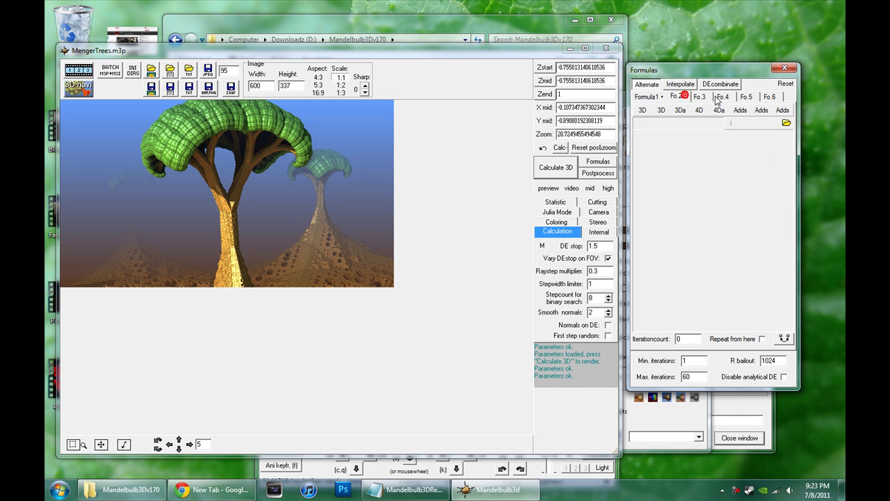
click(648, 96)
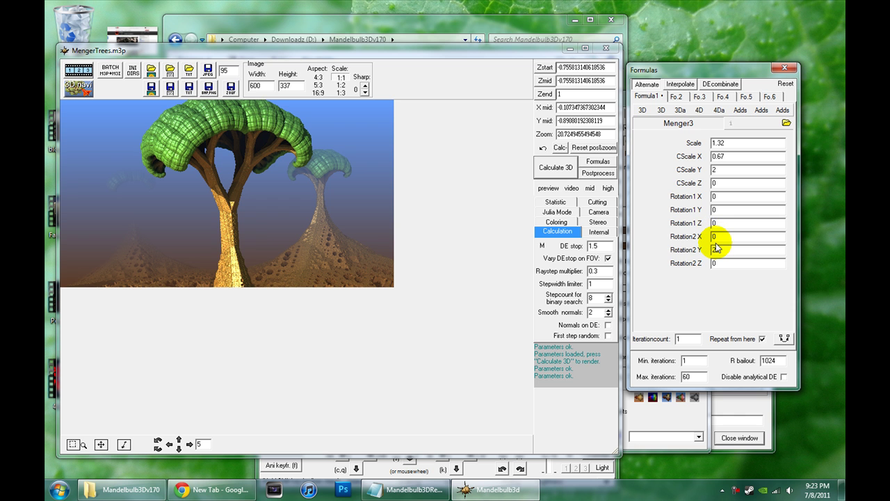
click(740, 112)
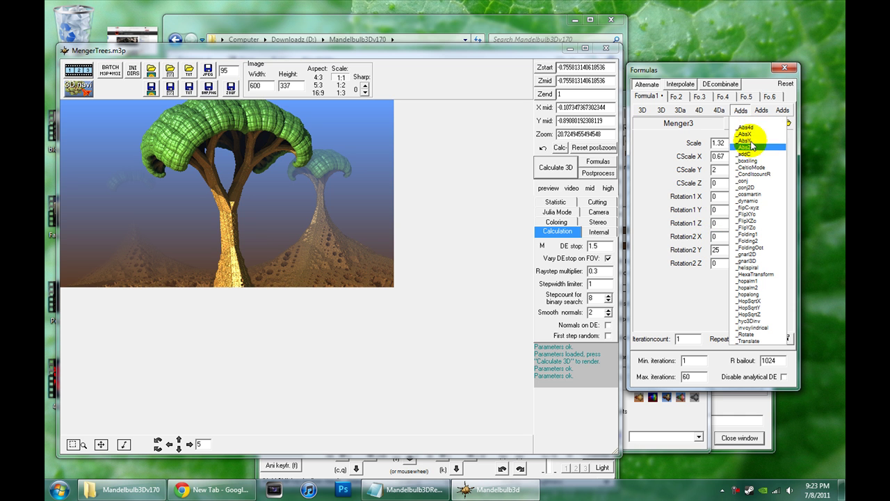
click(694, 282)
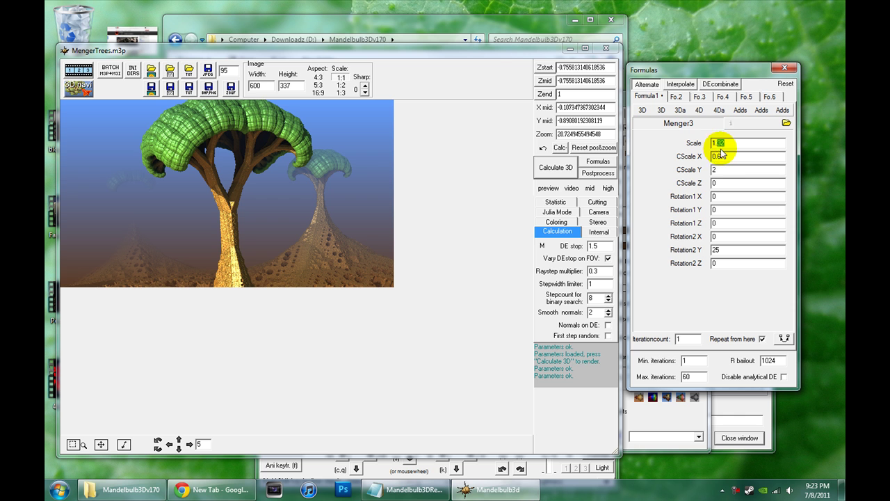
Step: Change the Menger3 Scale and preview the 1.35 result in the Navigator
text(43)
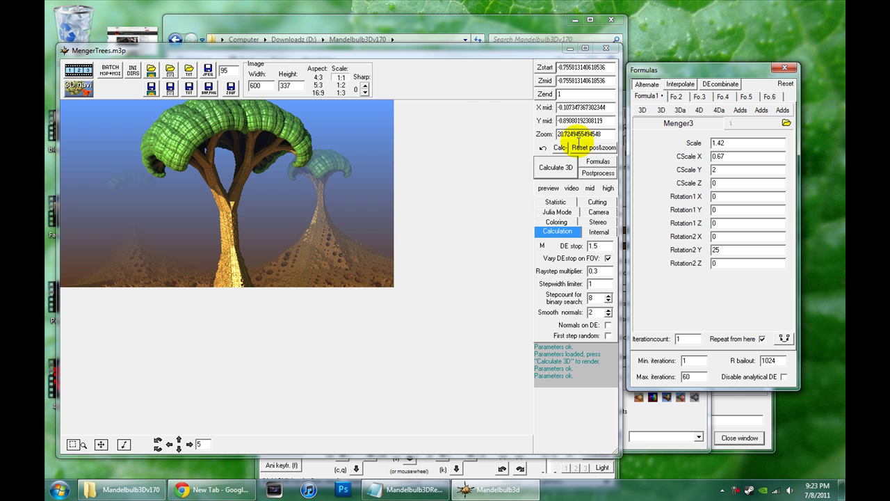
click(79, 87)
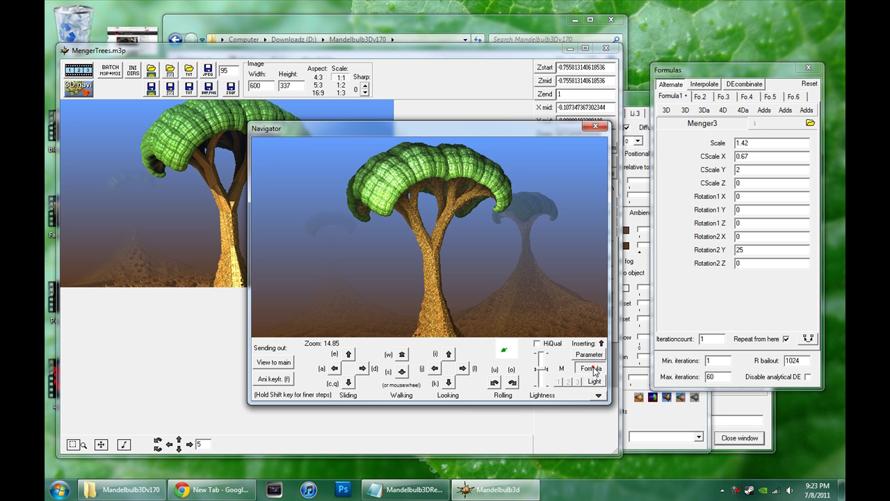
click(592, 367)
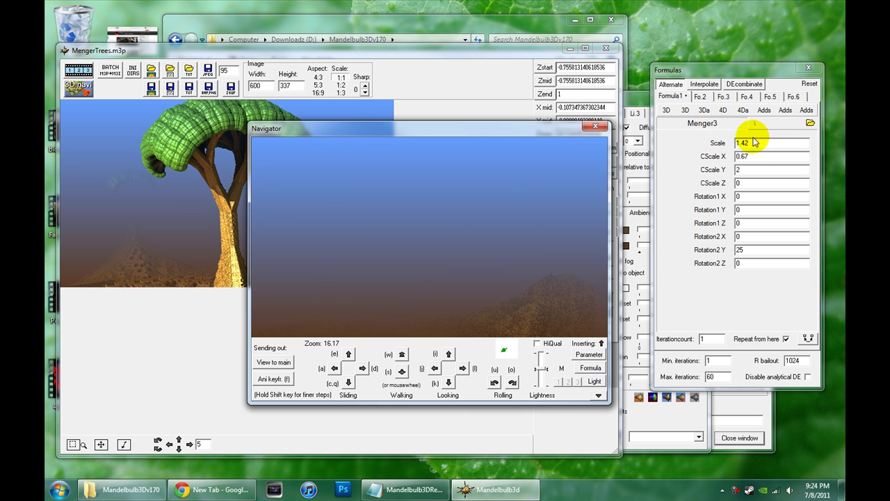
drag(762, 142, 737, 145)
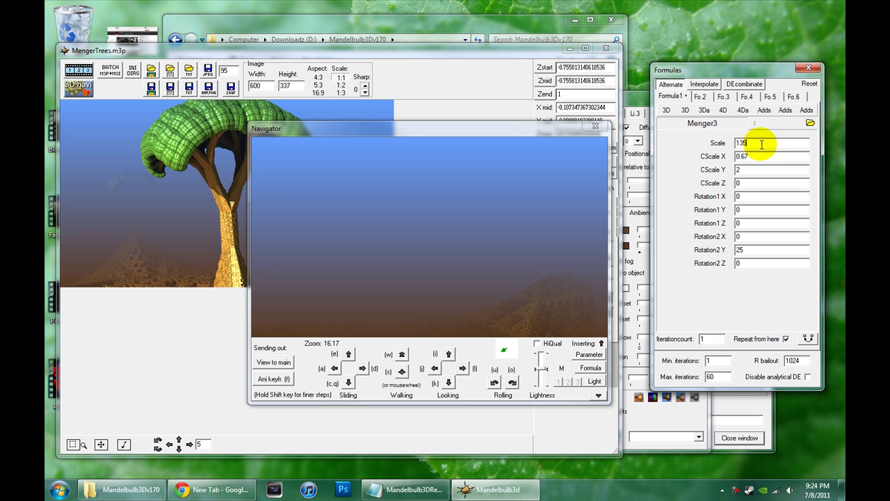
drag(763, 144, 744, 144)
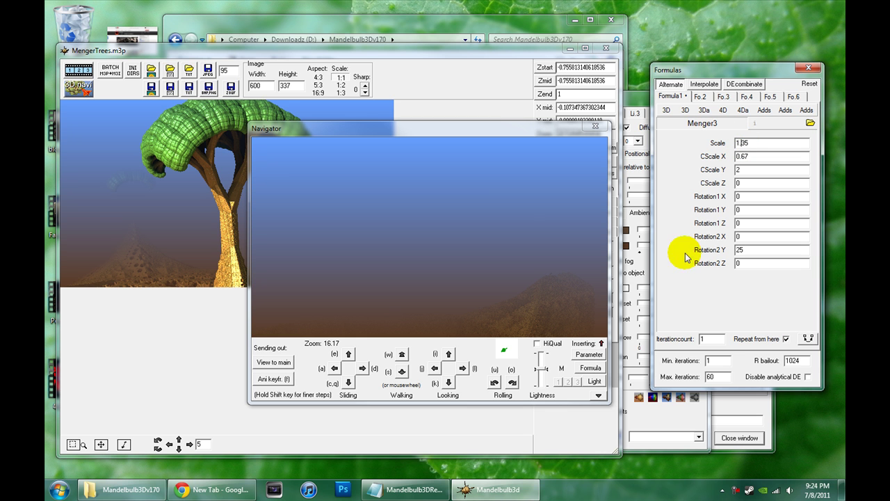
click(587, 375)
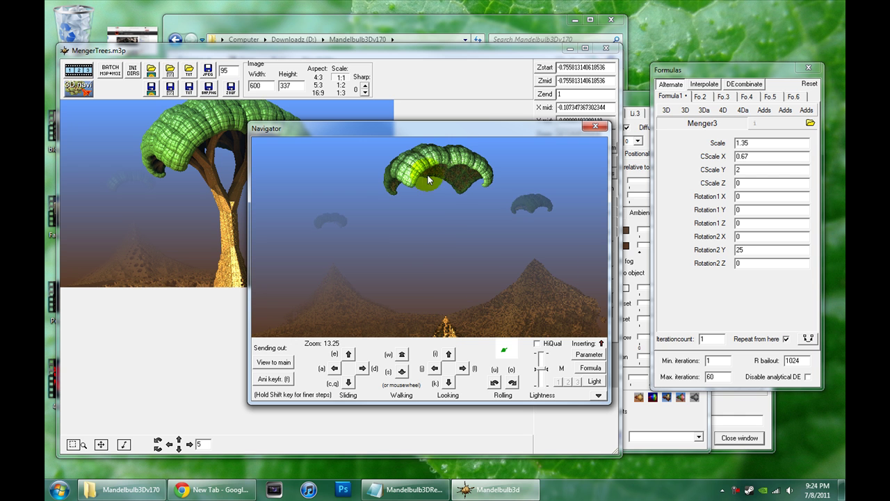
Step: Set Scale to 1.34 and refresh the Navigator to show the umbrella-shaped canopies
click(746, 141)
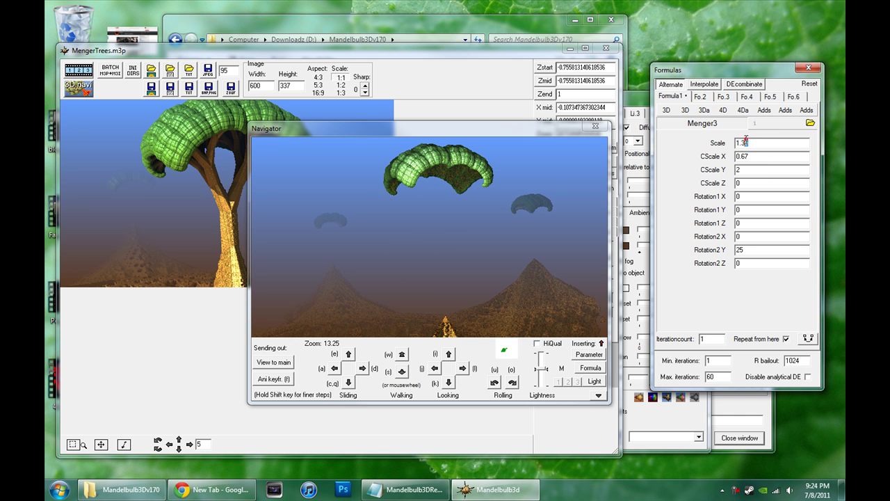
text(4)
click(593, 374)
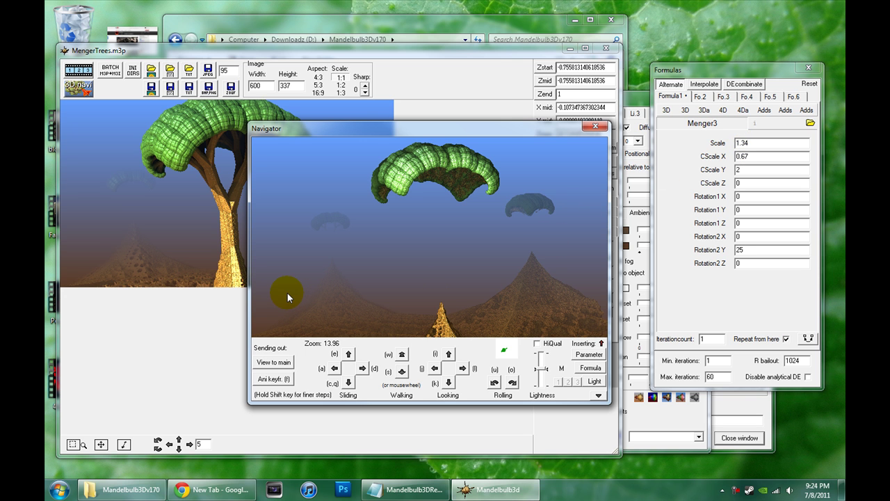
drag(503, 129, 471, 184)
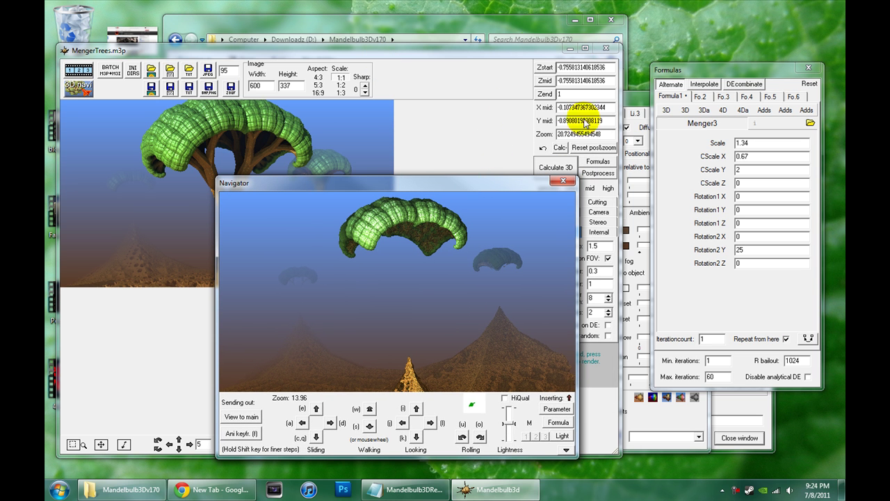
Step: Reset position and zoom, render the main image, and load its parameters into the Navigator
click(530, 55)
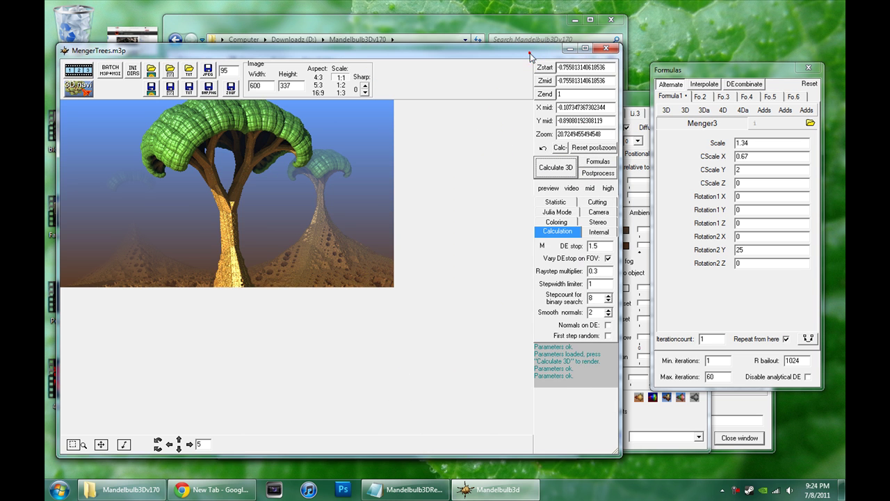
click(586, 148)
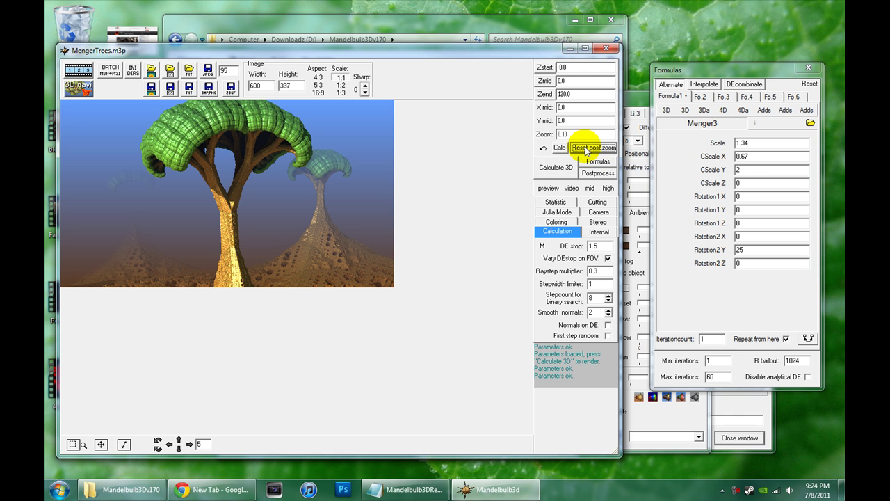
click(557, 171)
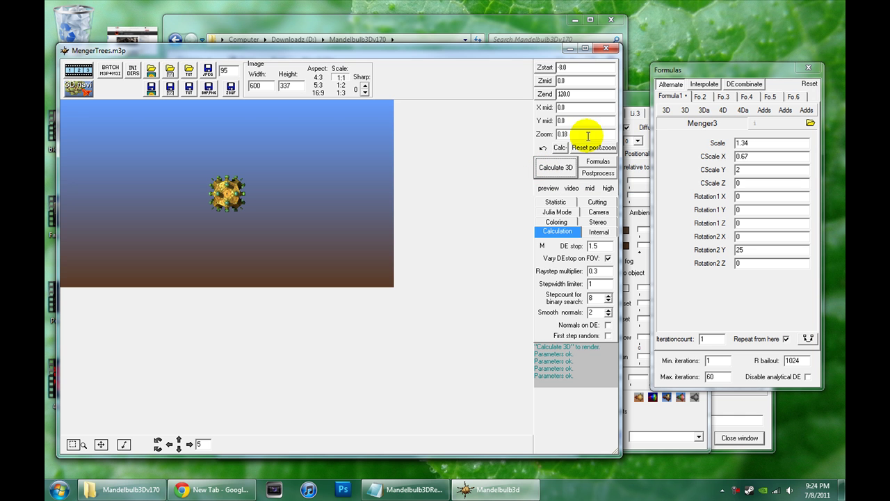
click(79, 87)
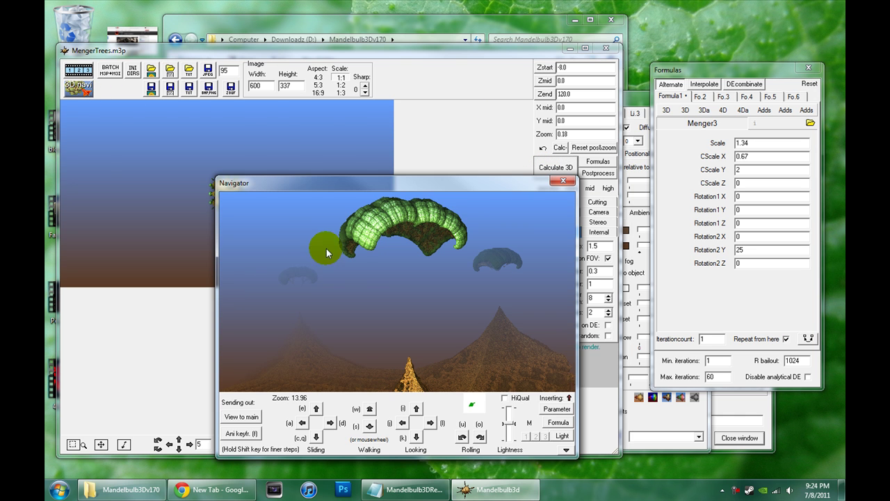
drag(467, 196, 445, 140)
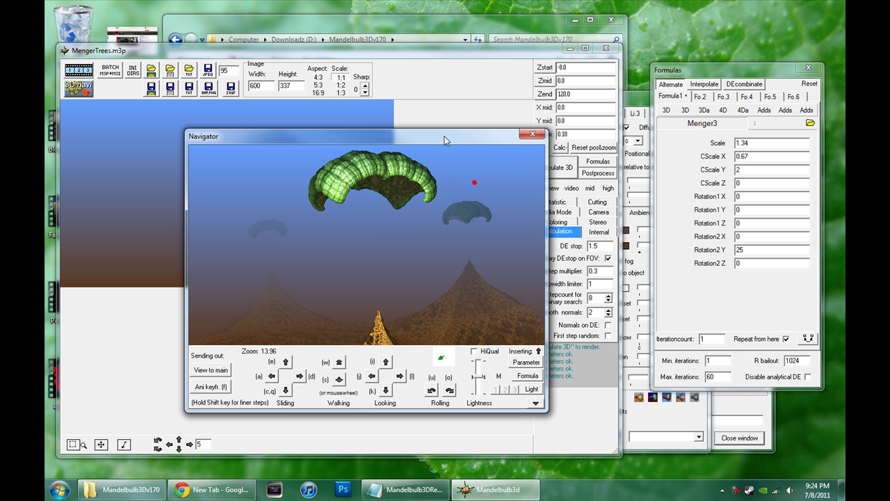
click(532, 362)
click(471, 306)
Step: Zoom the Navigator out to 2.331 so the whole Menger lattice fits
scroll(408, 278, up, 8)
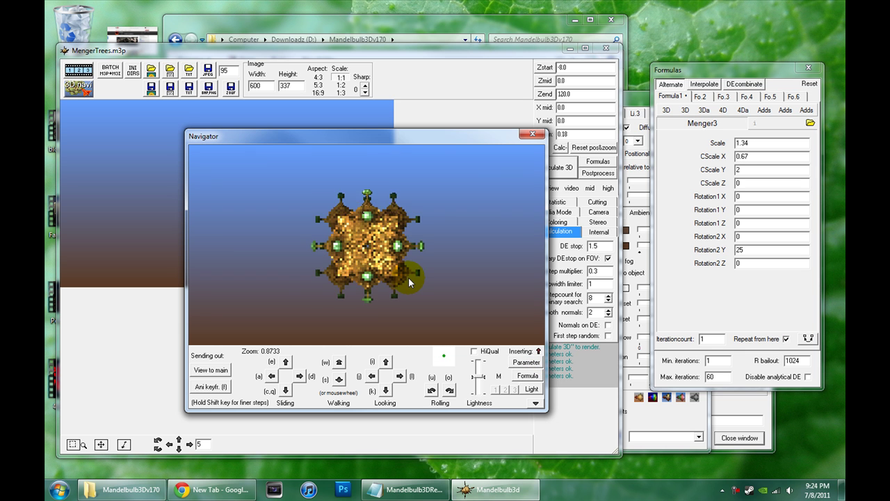
drag(408, 281, 408, 281)
scroll(408, 281, up, 5)
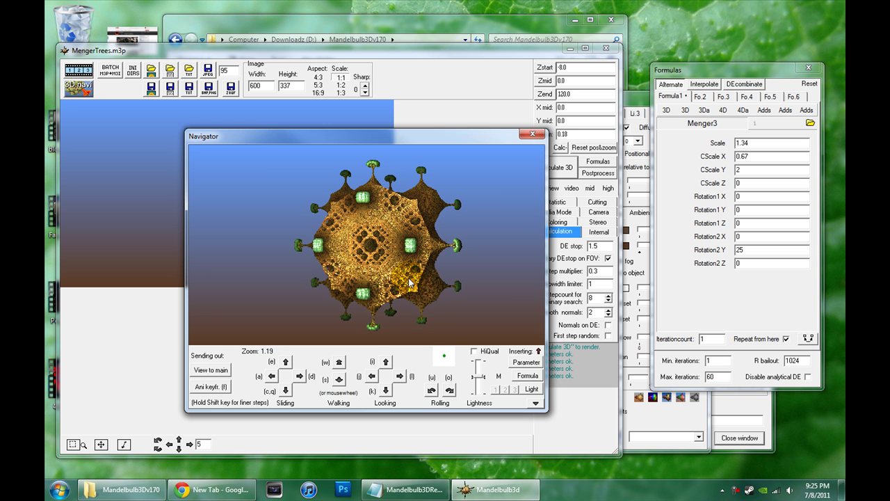
scroll(408, 282, up, 2)
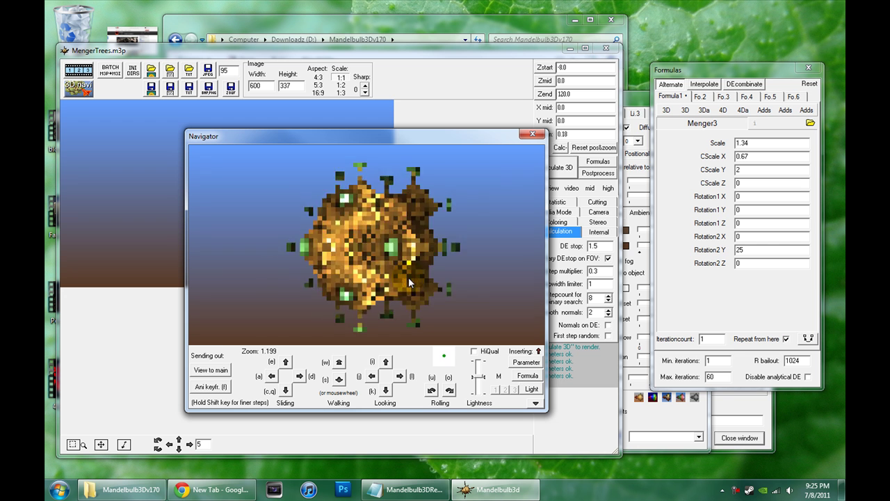
scroll(409, 282, up, 3)
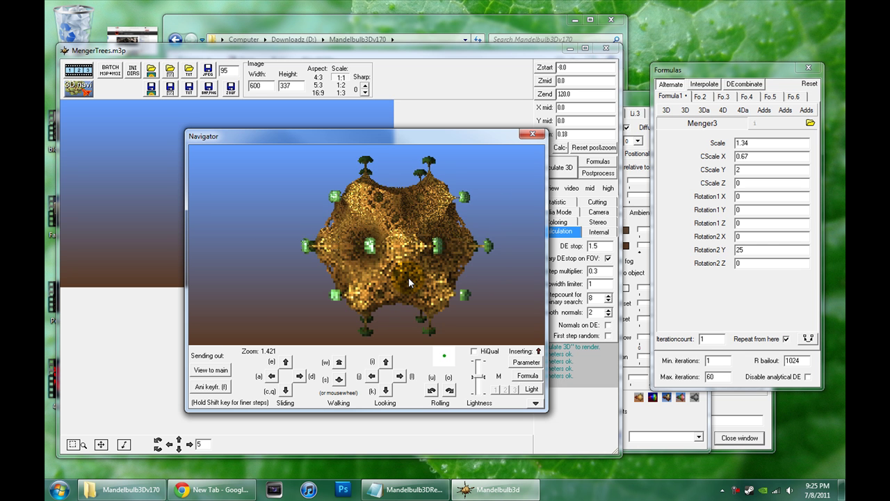
scroll(408, 282, up, 10)
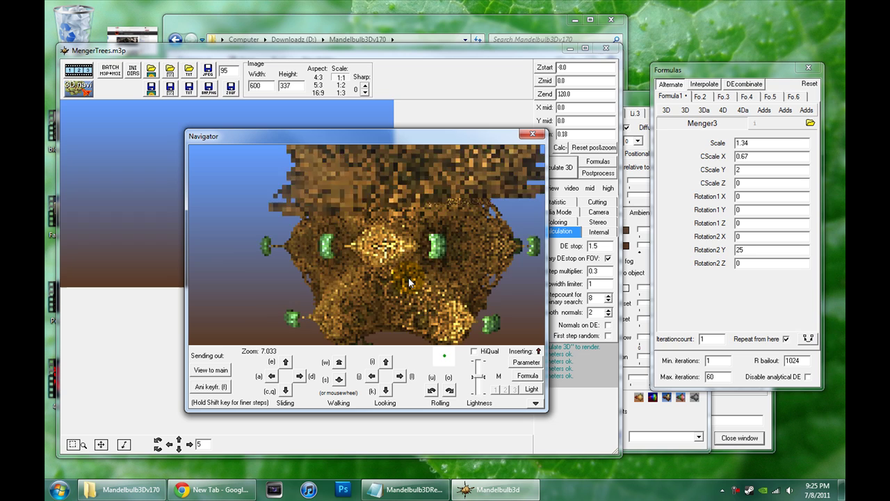
scroll(409, 281, down, 5)
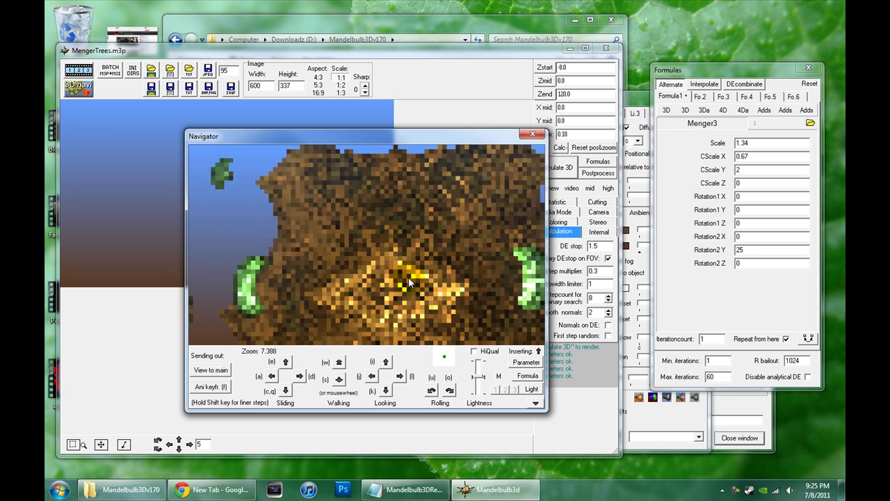
scroll(409, 281, down, 4)
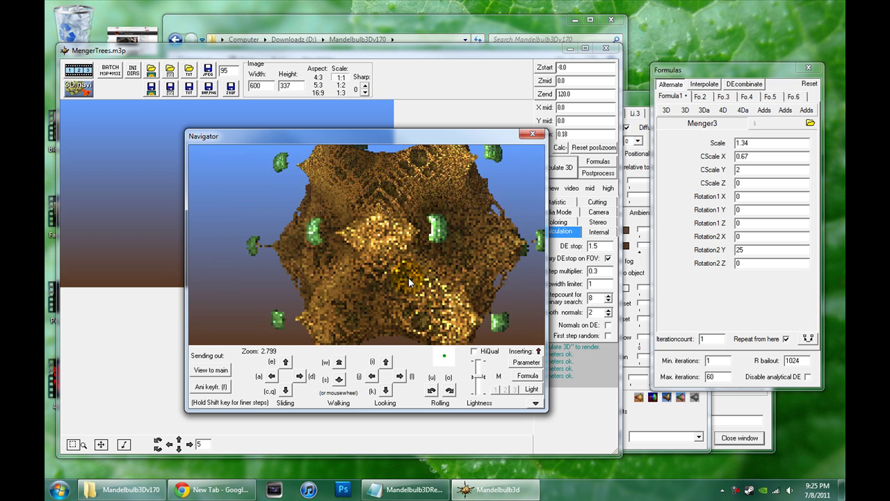
drag(292, 138, 296, 178)
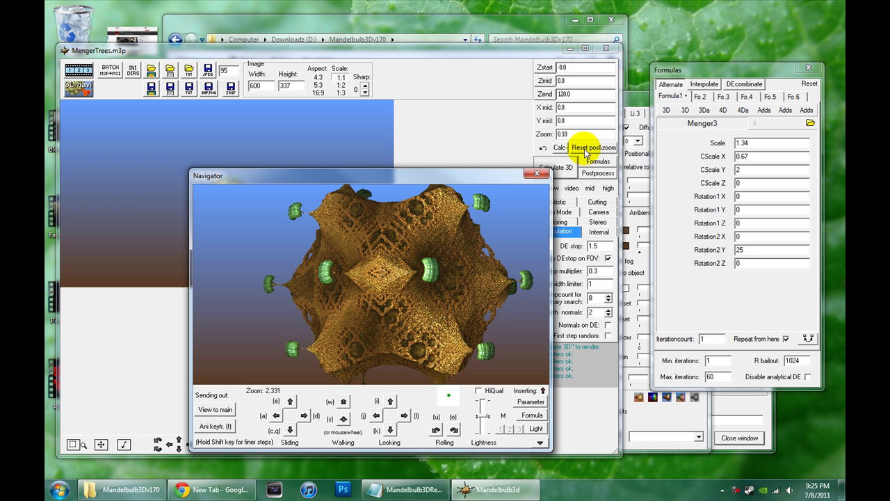
drag(443, 178, 400, 148)
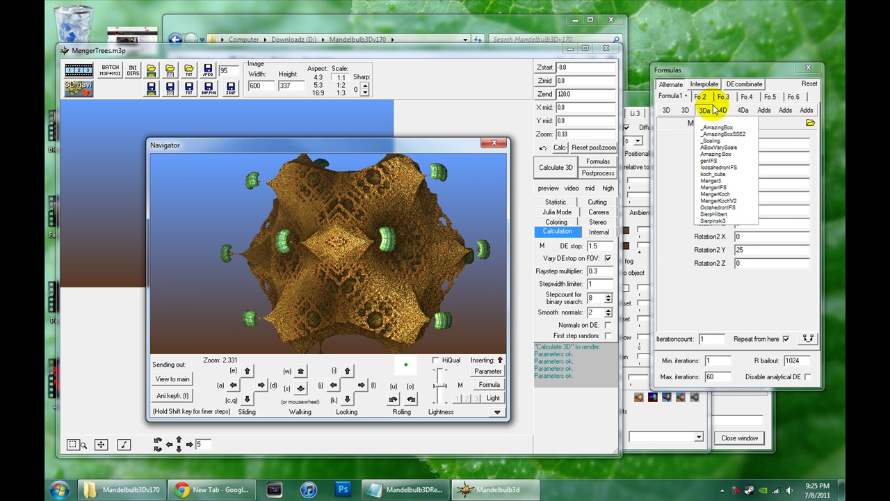
Step: Set Formula 1 to Amazing Box from the 3Da list and send it to the Navigator
mouse_move(676, 113)
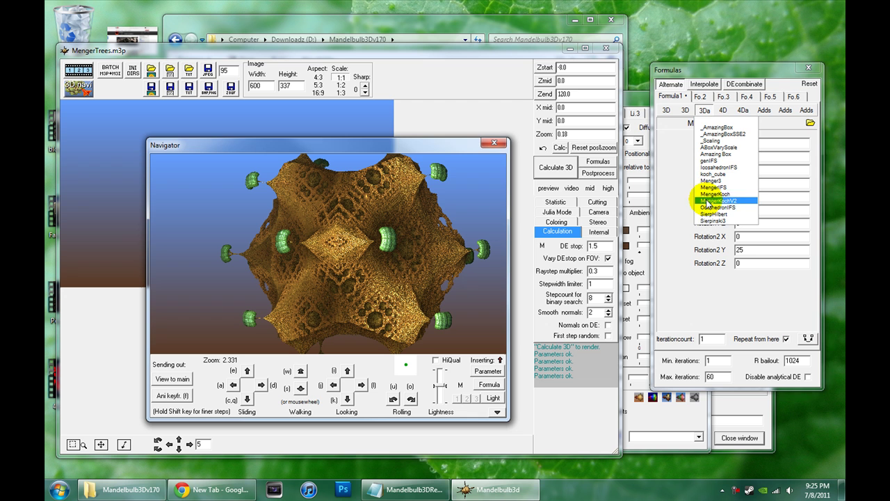
click(709, 180)
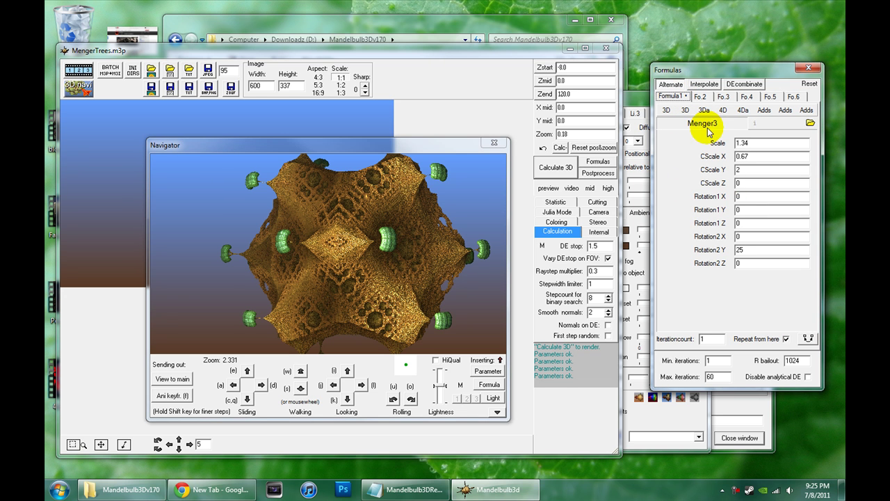
click(696, 123)
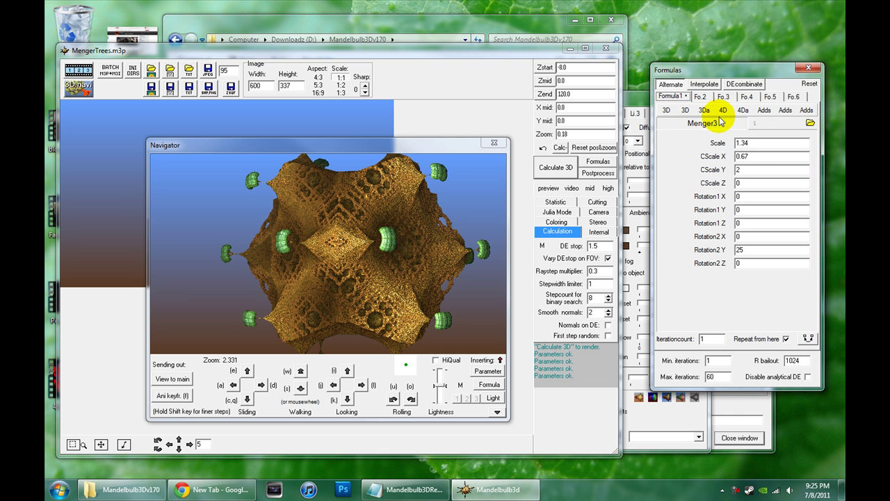
mouse_move(721, 112)
mouse_move(694, 114)
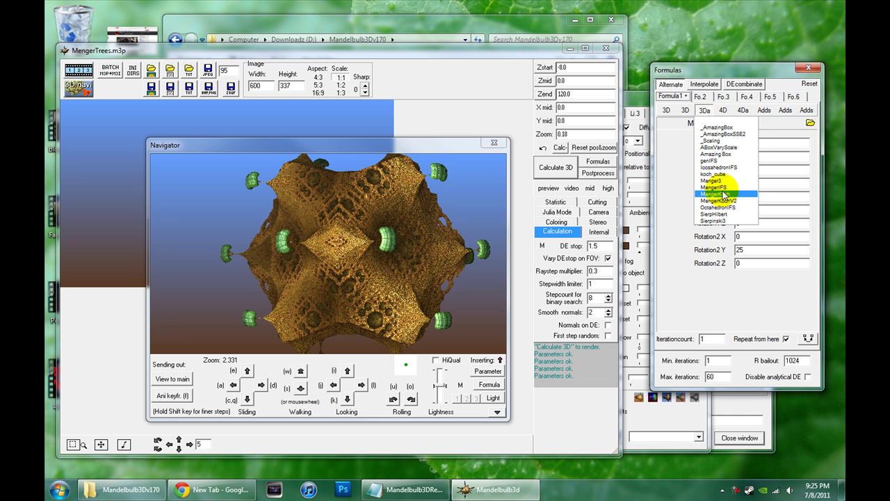
click(727, 154)
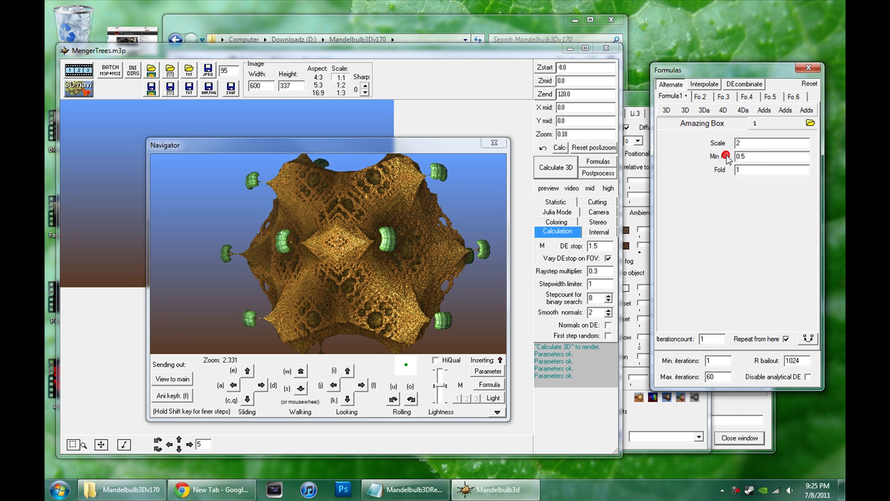
click(499, 386)
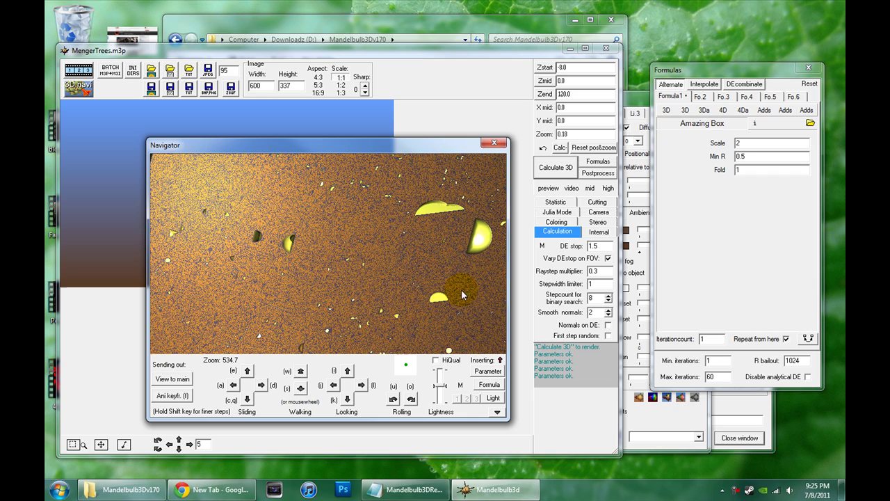
drag(340, 282, 339, 283)
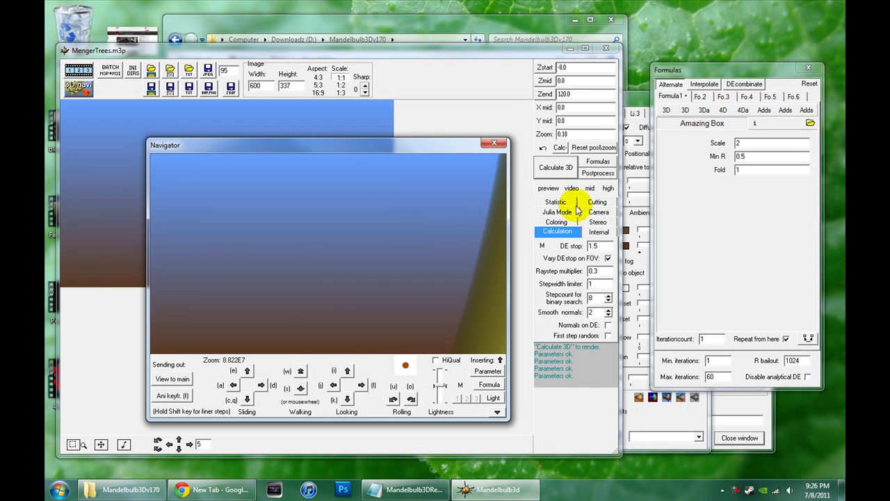
Step: Reset position and zoom, render the Amazing Box, and load the parameters into the Navigator
click(582, 149)
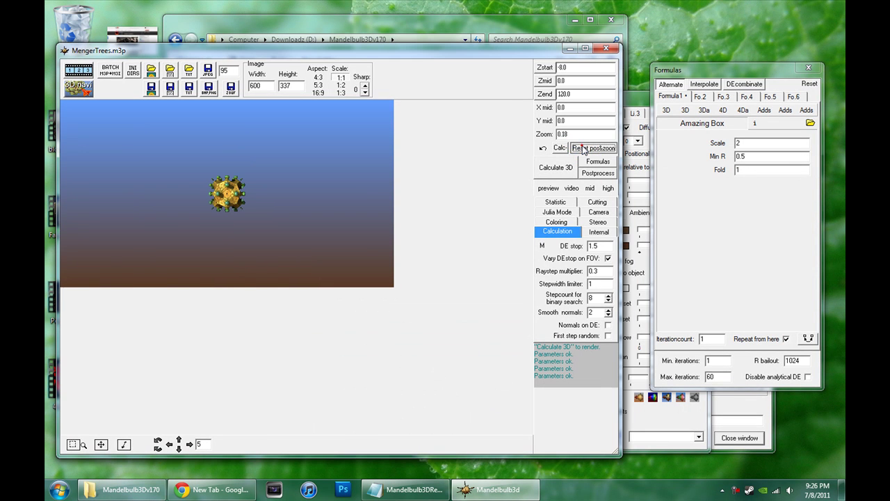
click(550, 167)
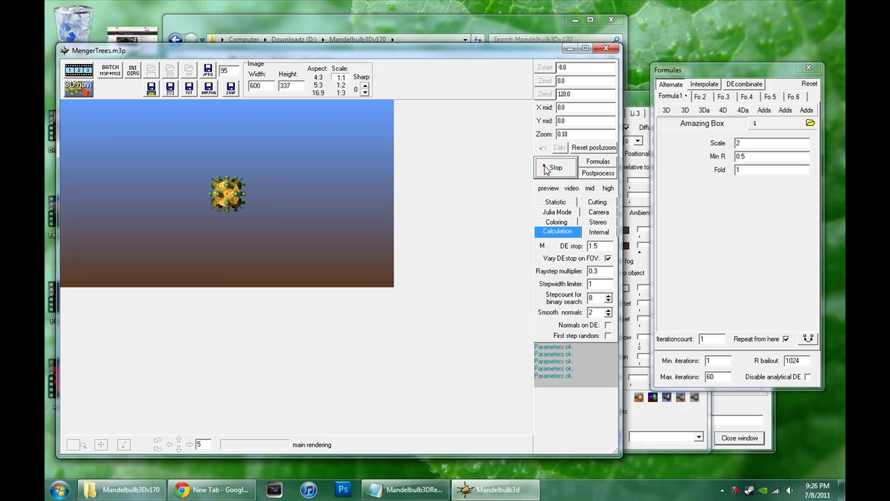
click(79, 86)
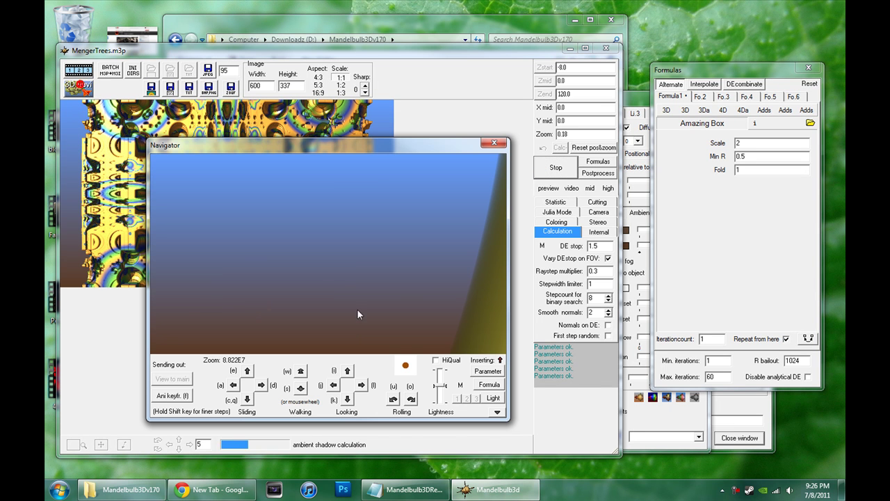
click(491, 373)
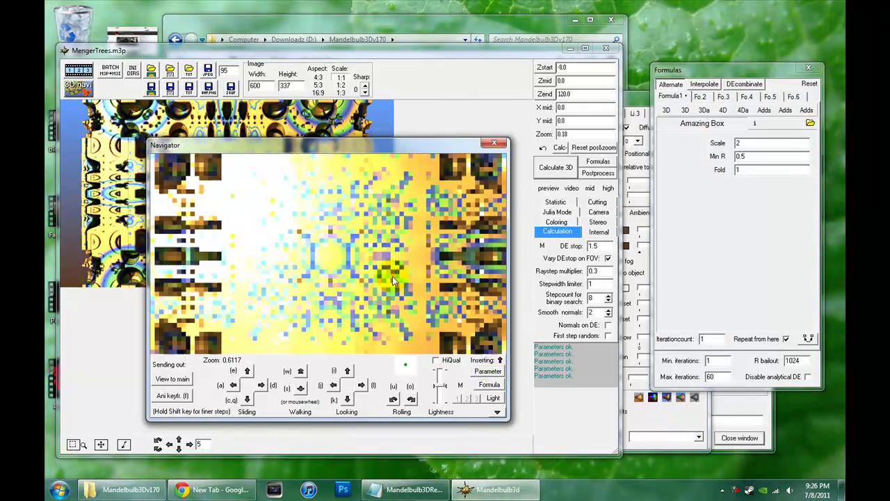
Step: Walk the Navigator camera up to one face of the cube at zoom 0.4975
scroll(391, 279, down, 3)
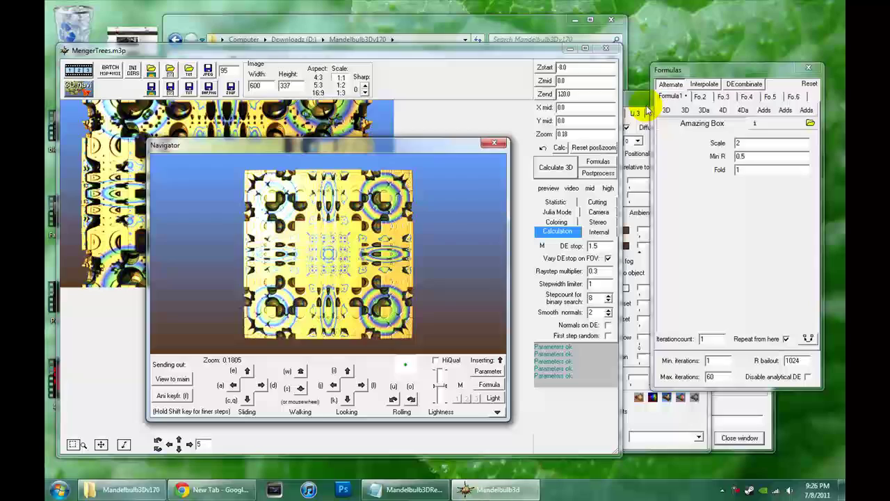
key(d)
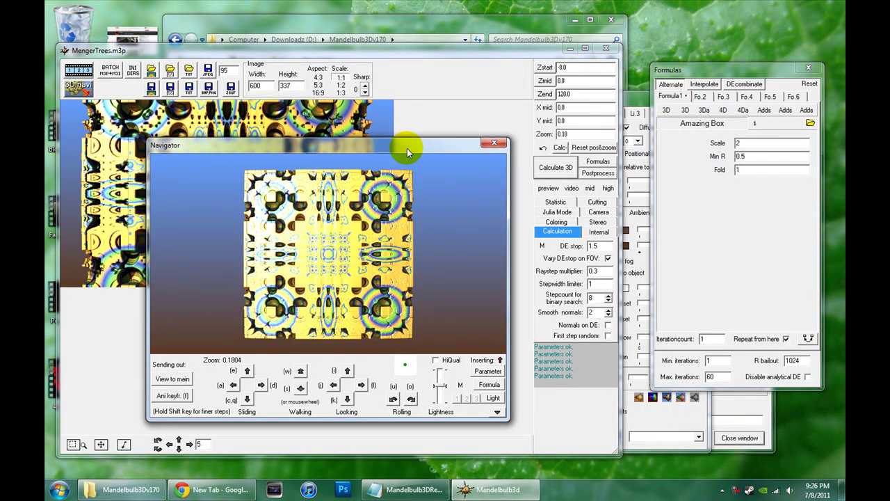
key(w)
key(w)
key(w)
key(w)
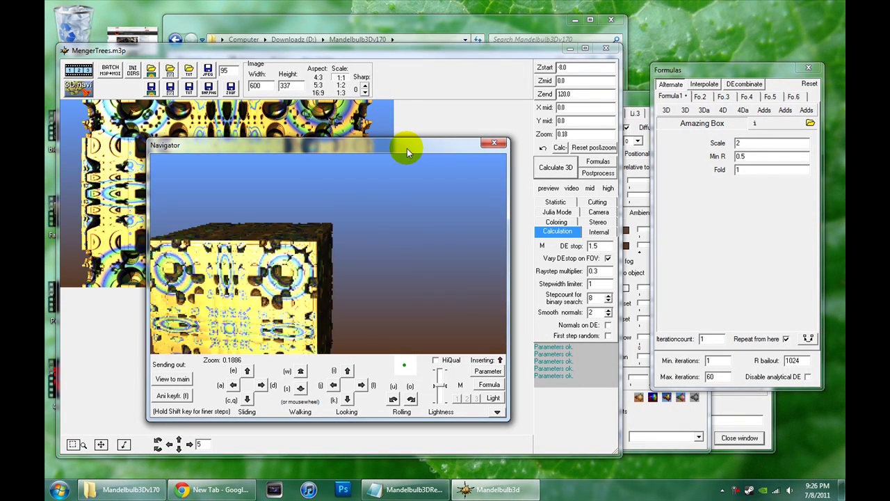
key(w)
key(w)
key(w)
key(w)
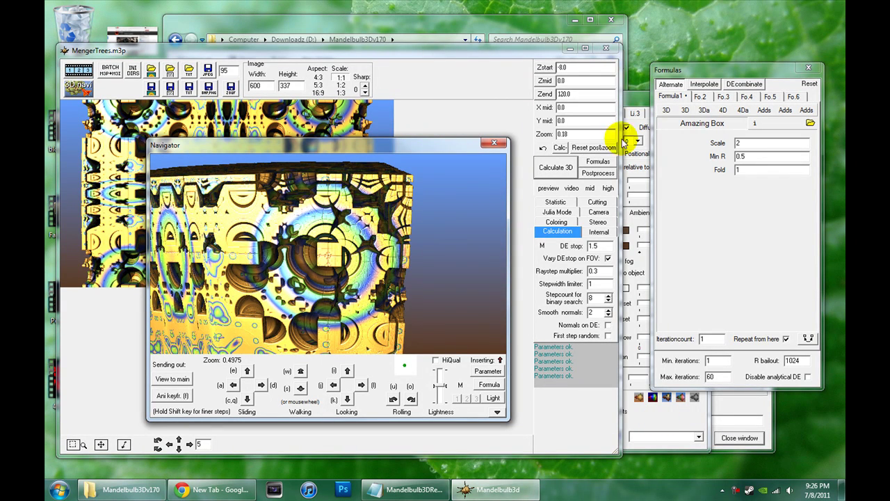
Step: Try the lighting presets and keep the third, orange-brown against a blue sky
click(642, 102)
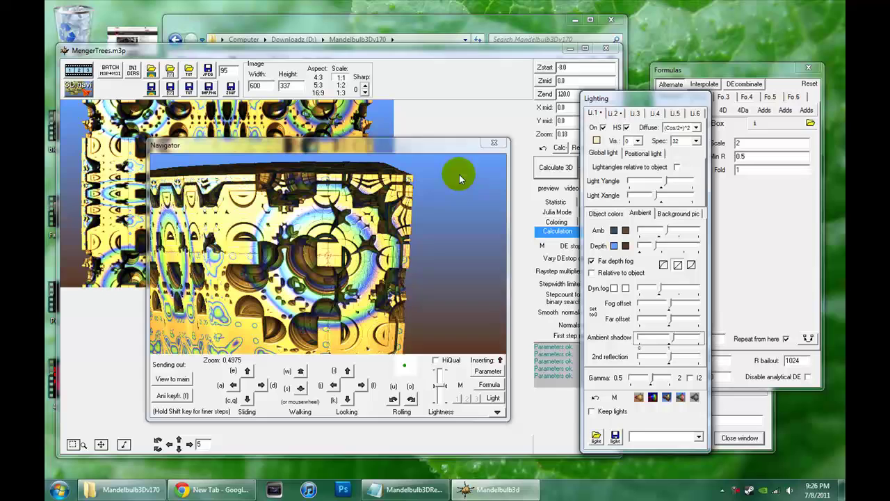
drag(440, 147, 456, 256)
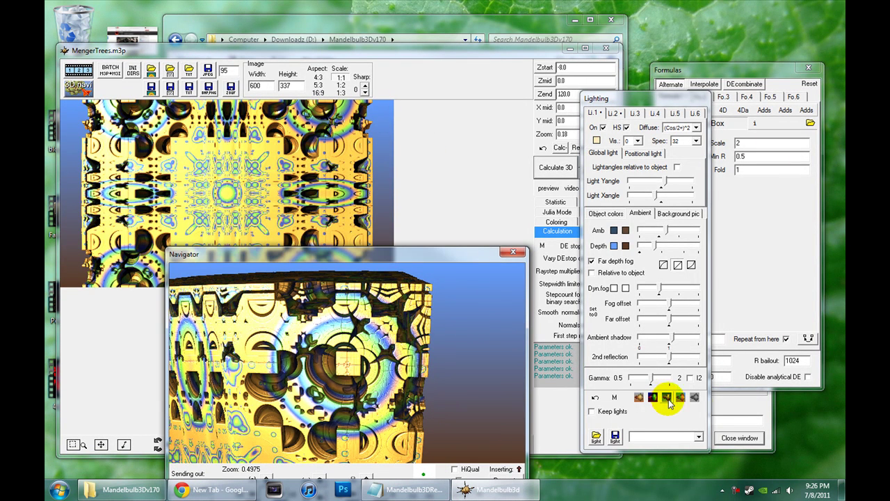
click(695, 396)
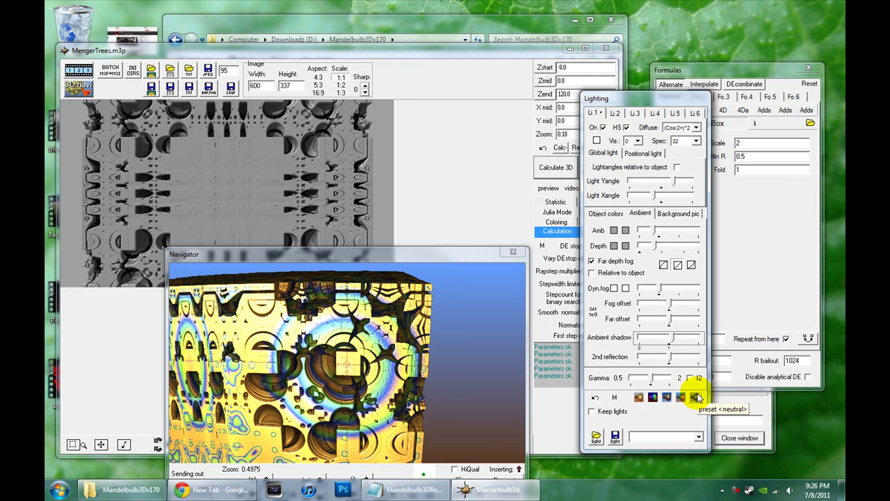
click(640, 397)
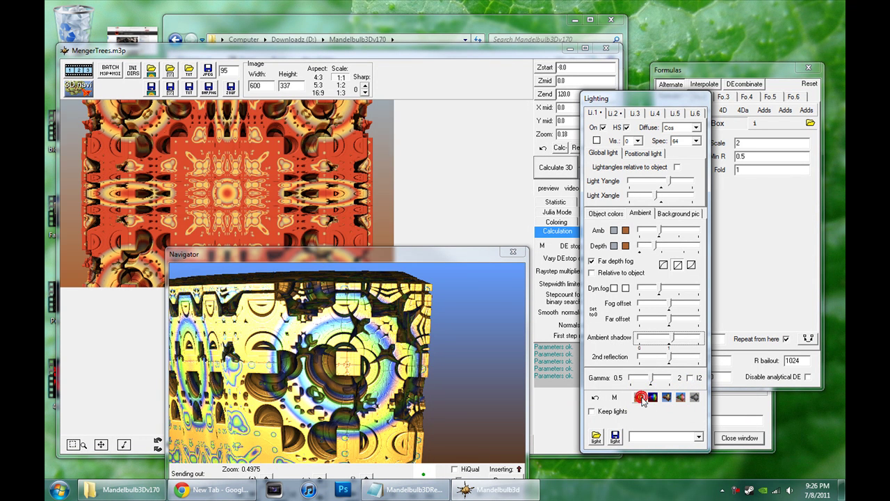
click(667, 397)
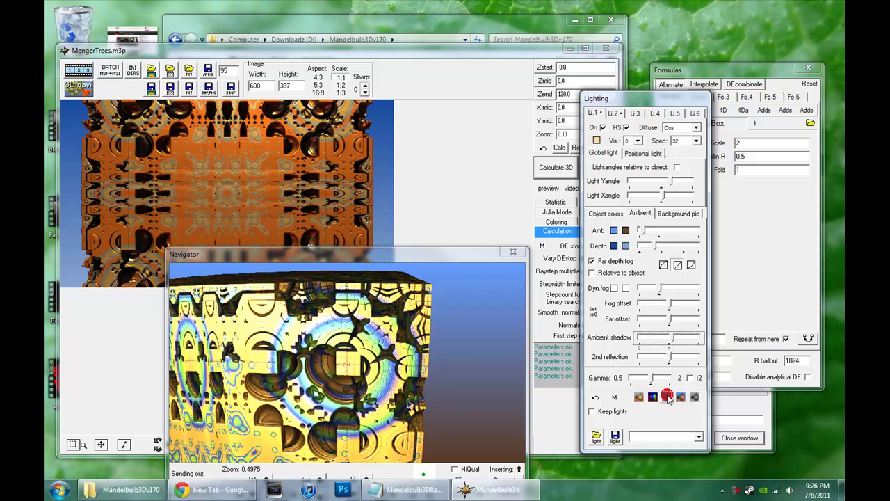
Step: Send the new lighting to the Navigator and move closer to zoom 1.317
drag(435, 255, 709, 138)
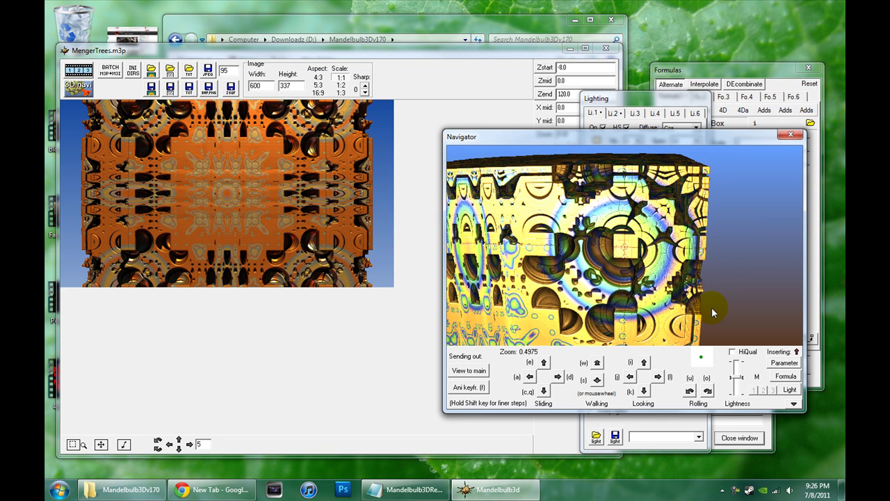
drag(715, 138, 692, 137)
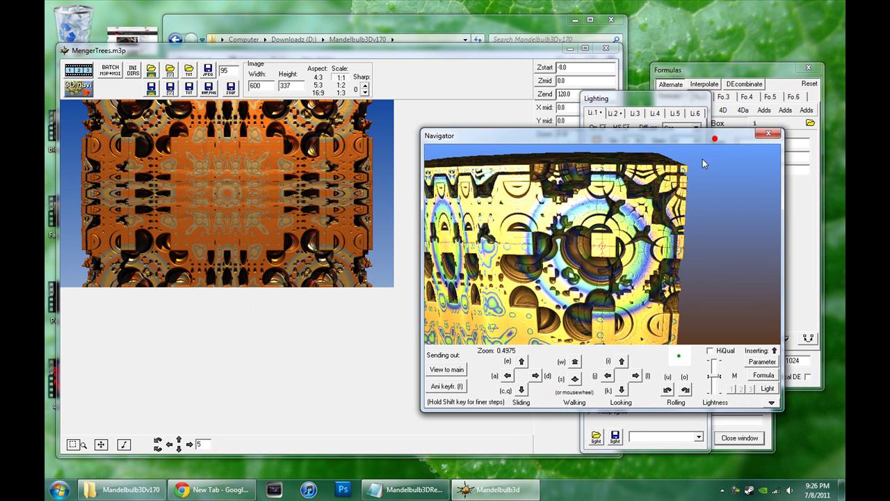
click(768, 390)
drag(620, 143, 397, 180)
scroll(439, 252, up, 3)
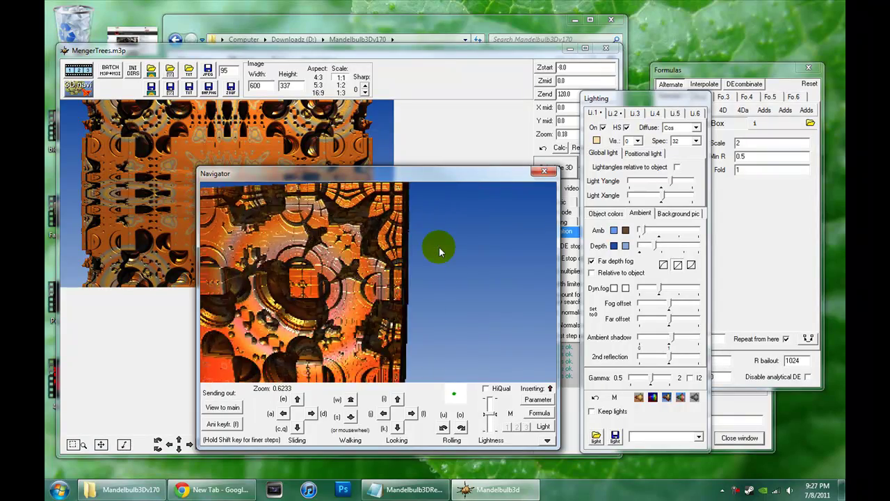
scroll(439, 252, up, 5)
scroll(440, 249, down, 3)
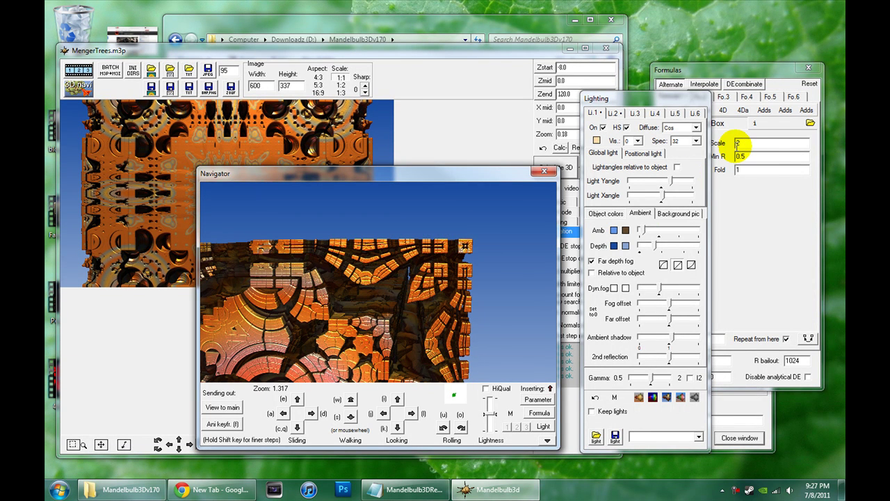
Step: Change the Amazing Box Scale to 1.97
click(737, 143)
double_click(736, 143)
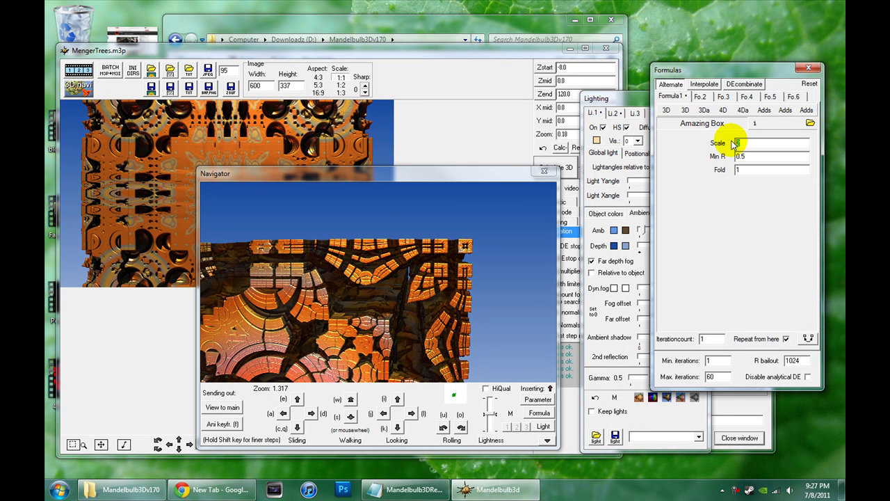
text(1.97)
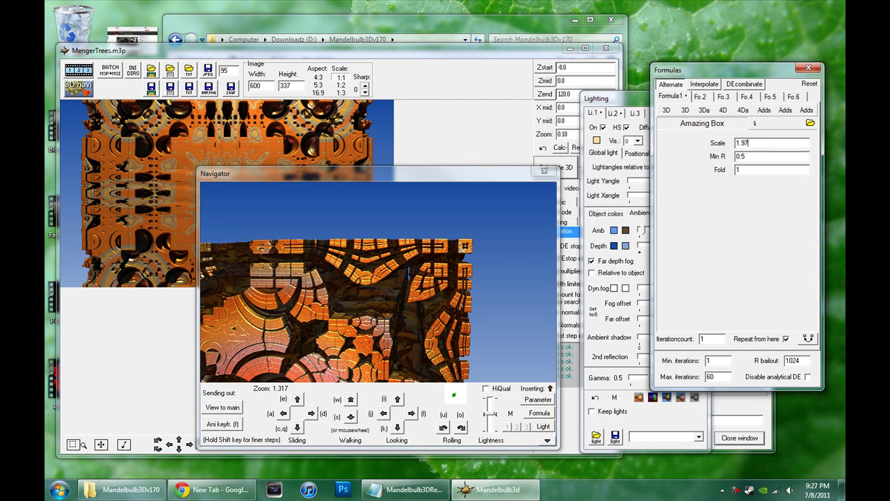
Step: Frame the box's outer edge against the blue sky in the Navigator at zoom 1.333
click(505, 174)
scroll(410, 278, up, 3)
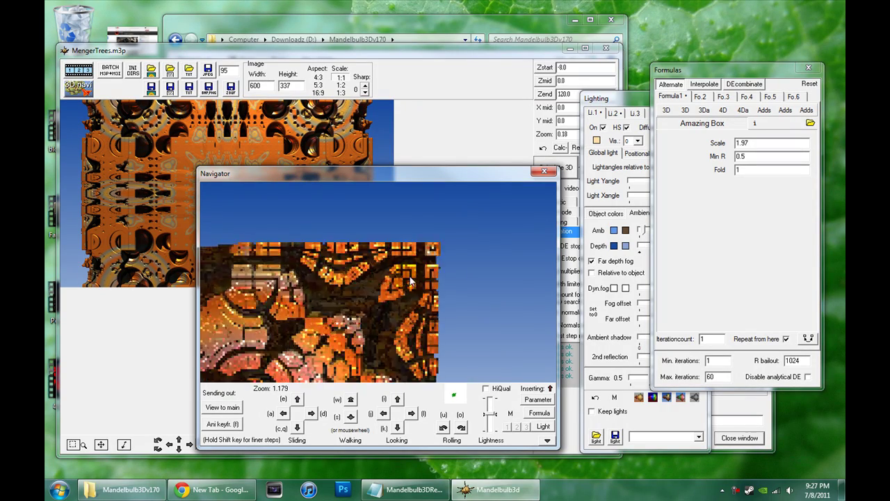
scroll(410, 282, up, 5)
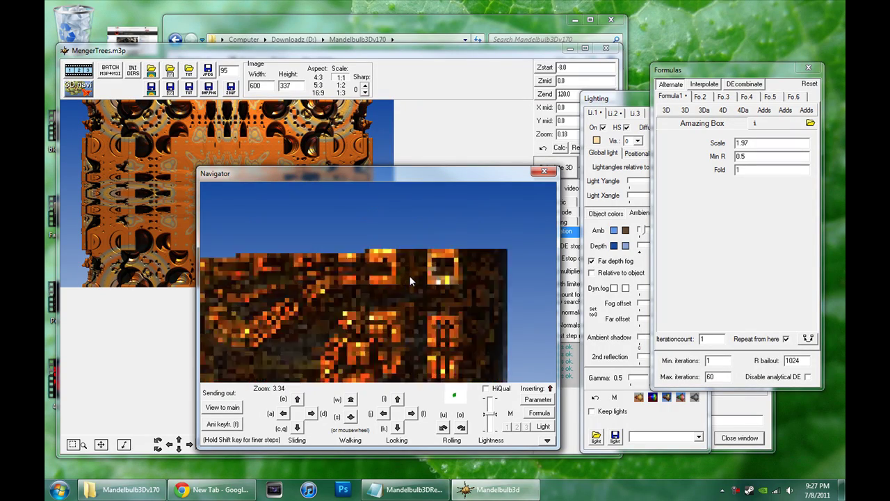
scroll(411, 281, up, 5)
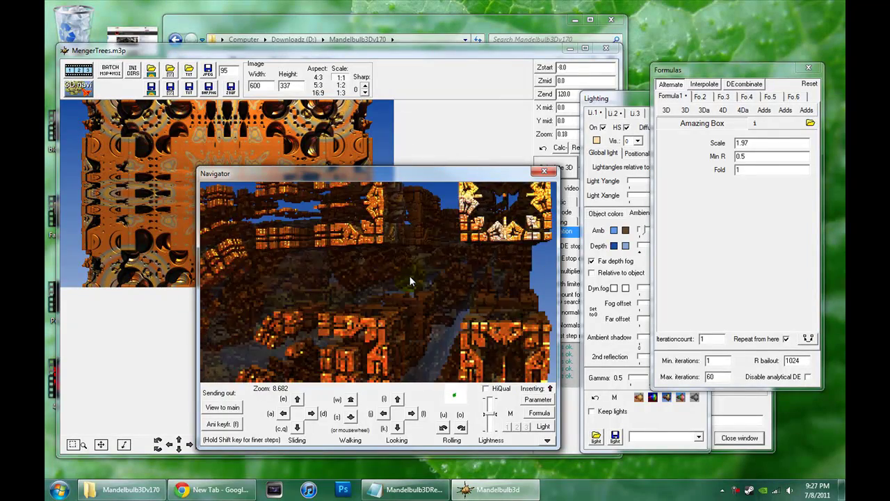
scroll(410, 281, down, 5)
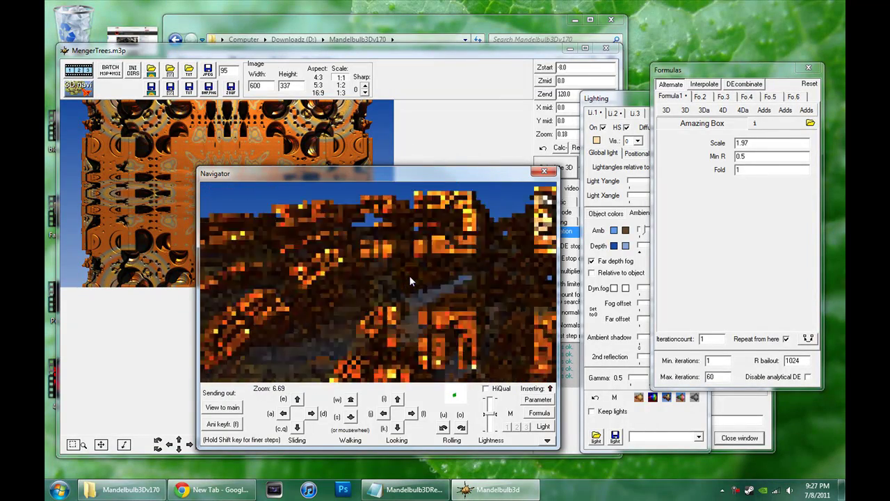
scroll(411, 281, down, 5)
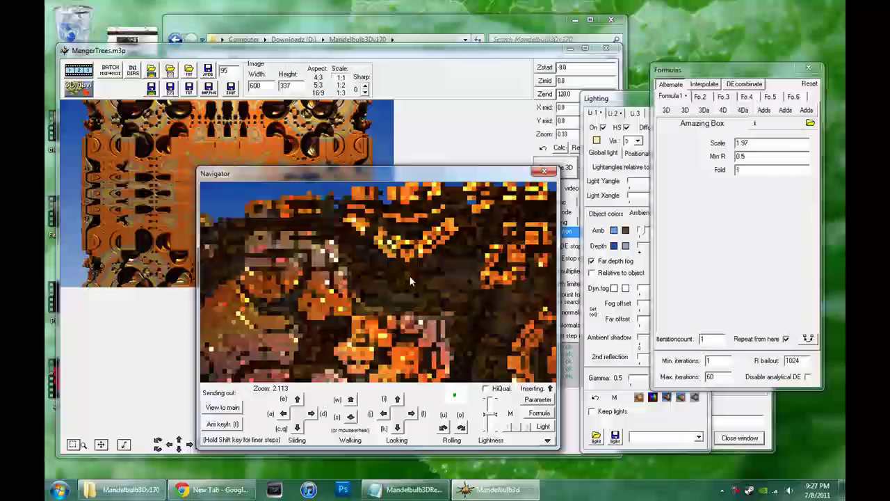
scroll(410, 281, up, 6)
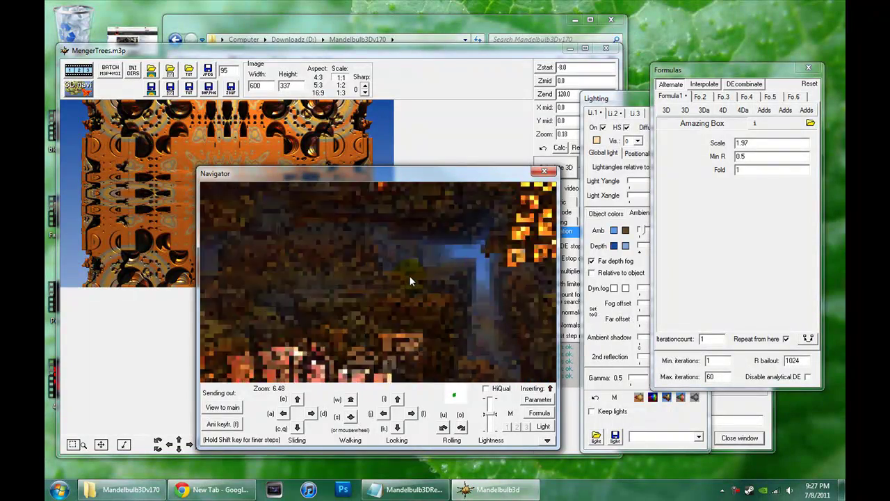
scroll(410, 281, down, 3)
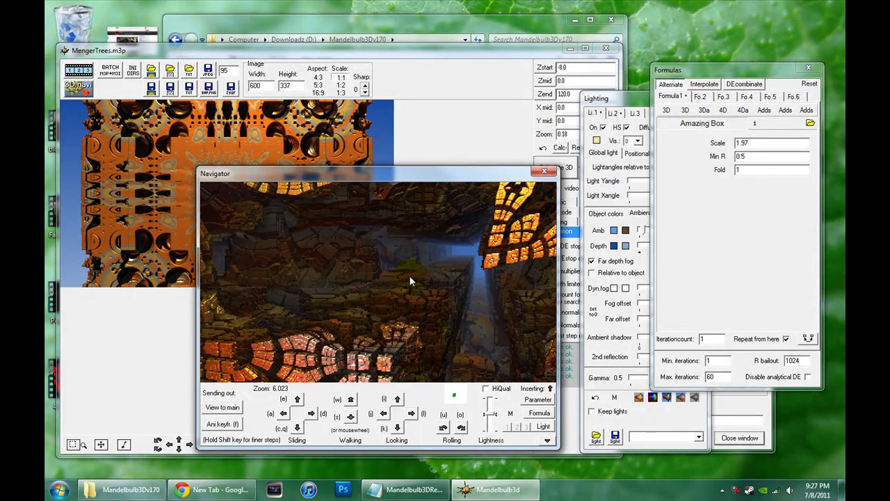
scroll(411, 281, down, 5)
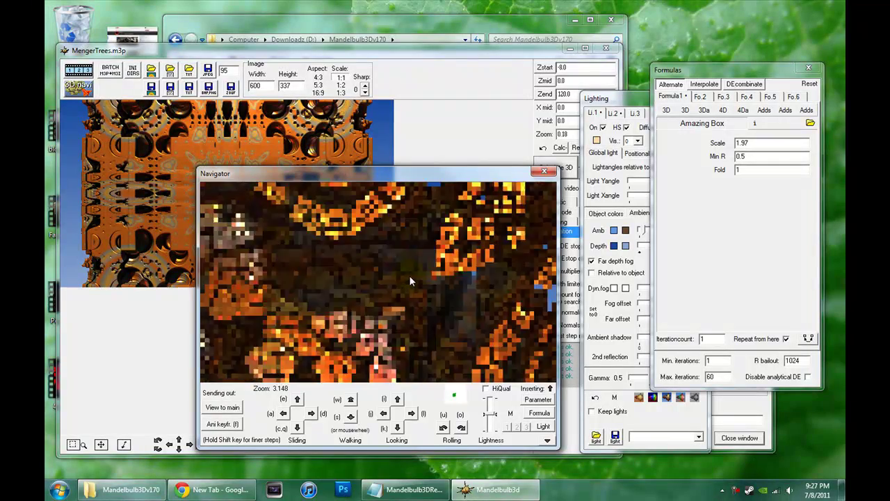
scroll(411, 281, down, 2)
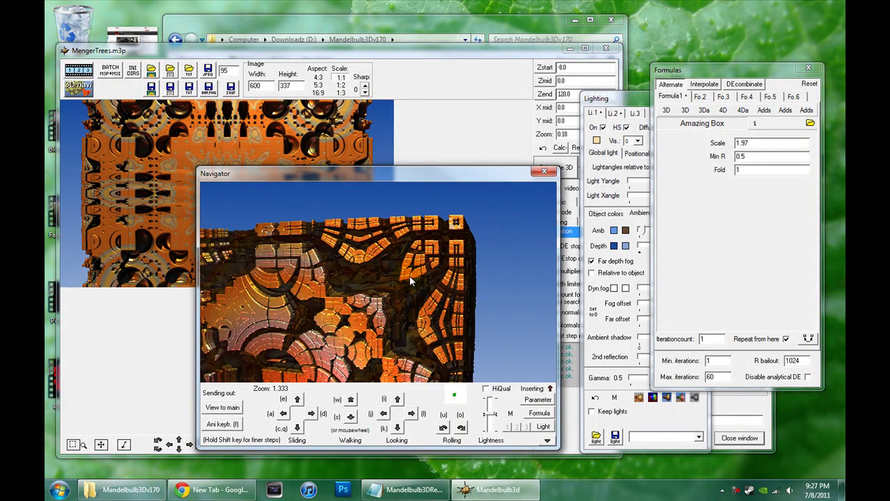
scroll(456, 221, up, 5)
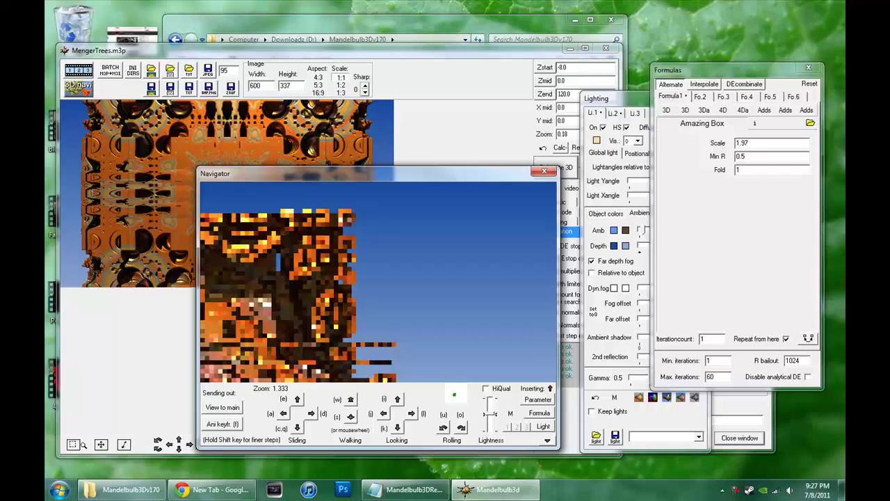
Step: Turn the Navigator toward the sky, then fly forward to zoom 4187 among lit orange block clusters
drag(456, 221, 460, 178)
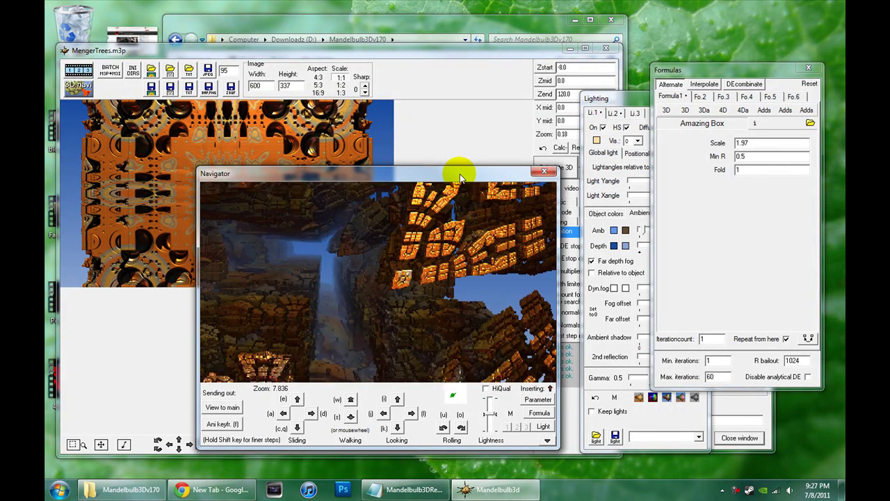
drag(459, 178, 459, 177)
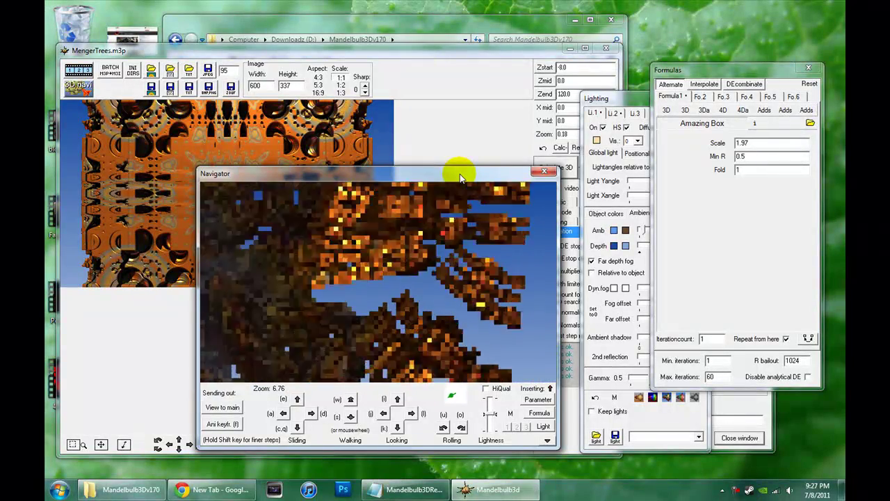
drag(459, 177, 459, 177)
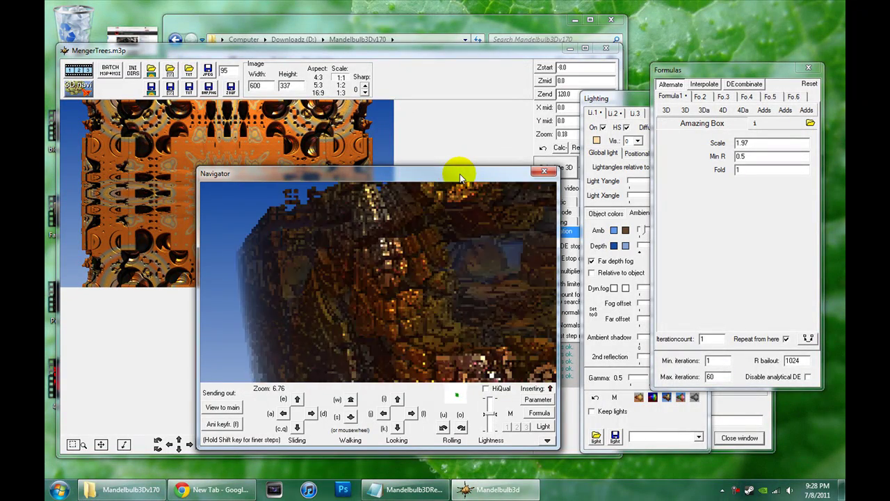
drag(460, 178, 459, 178)
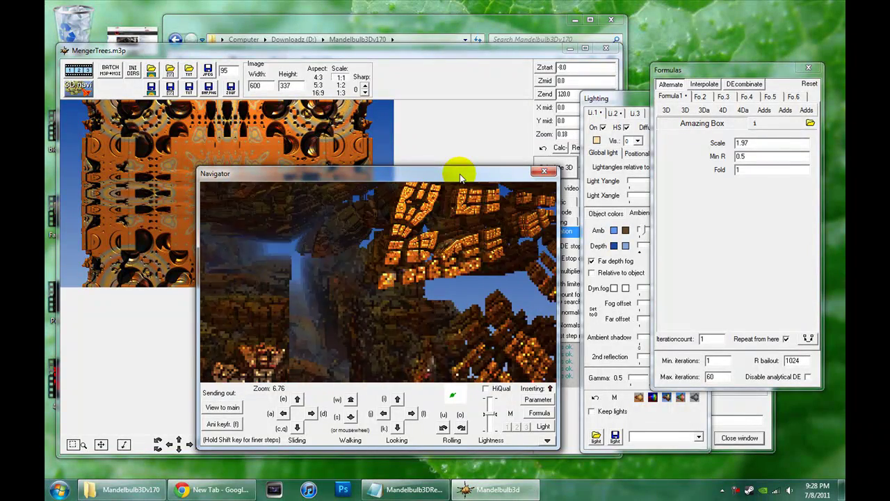
drag(459, 177, 459, 178)
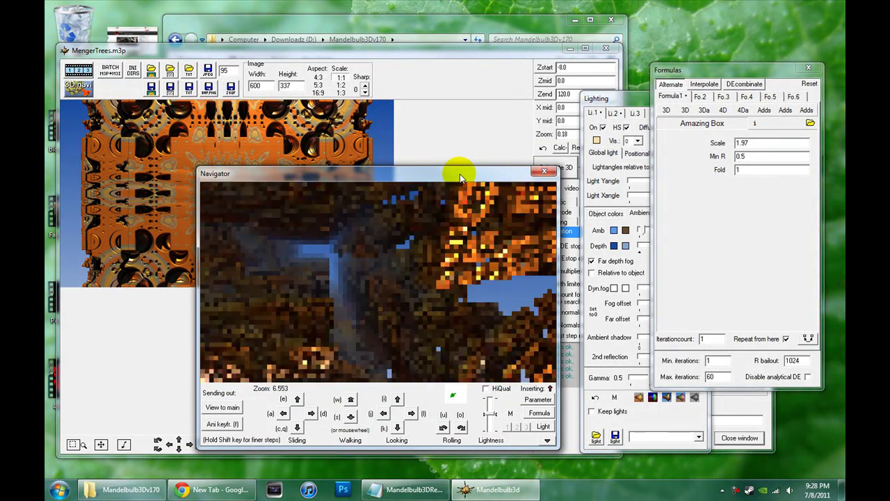
drag(459, 177, 459, 178)
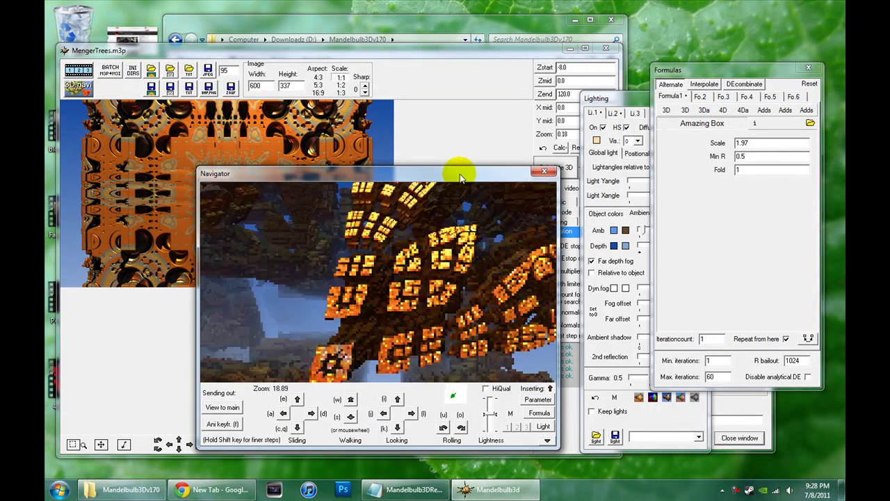
drag(459, 177, 459, 177)
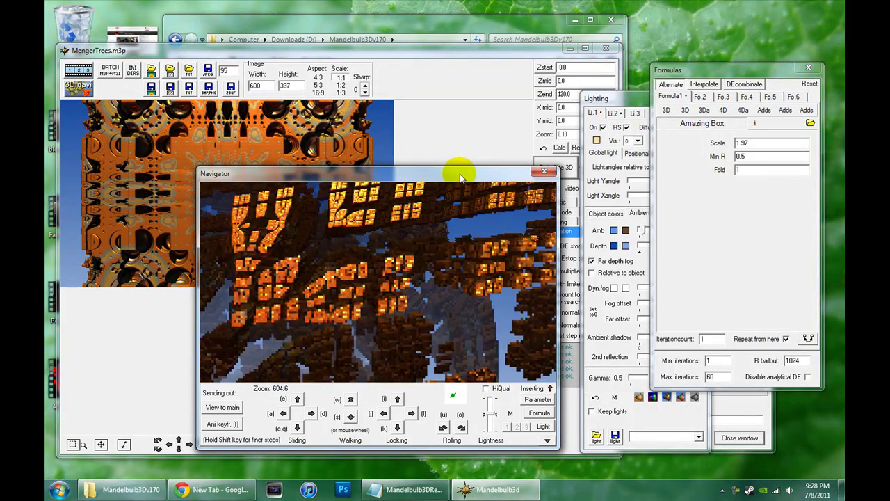
drag(459, 178, 459, 178)
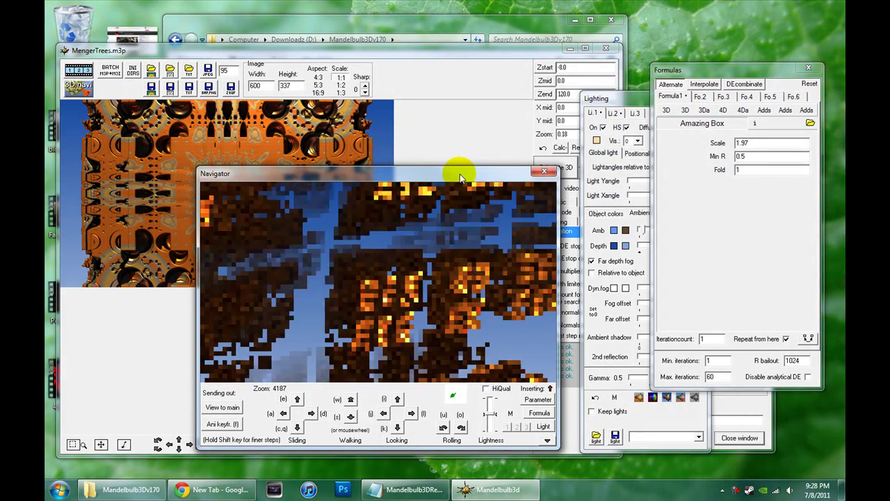
Step: Walk the Navigator with W, S and L to zoom 17.6, facing a carved brown block by the sky opening
key(w)
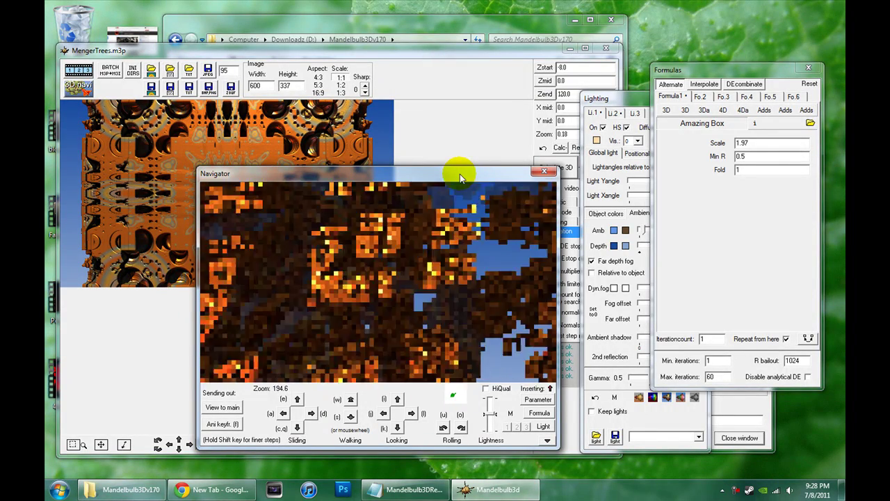
key(s)
key(s)
key(s)
key(s)
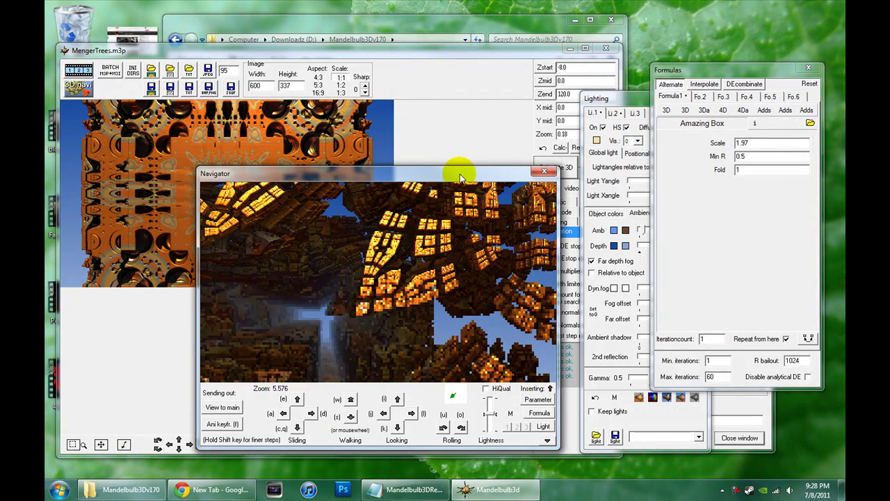
key(w)
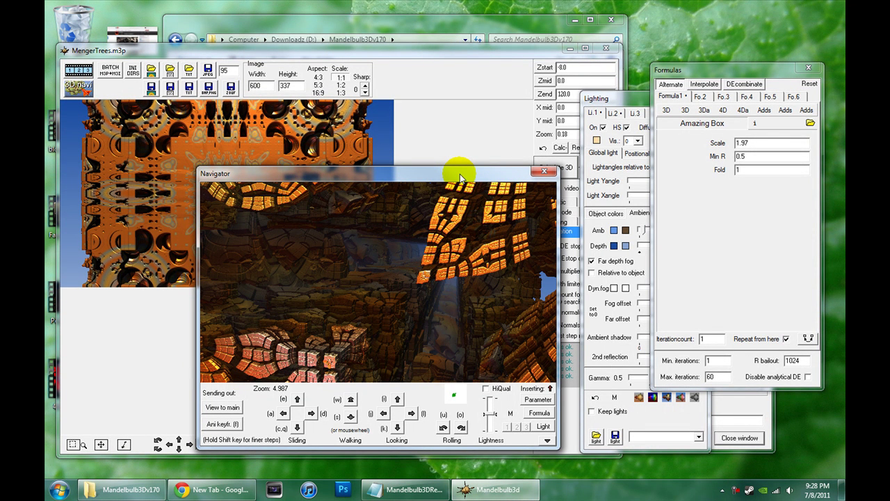
key(w)
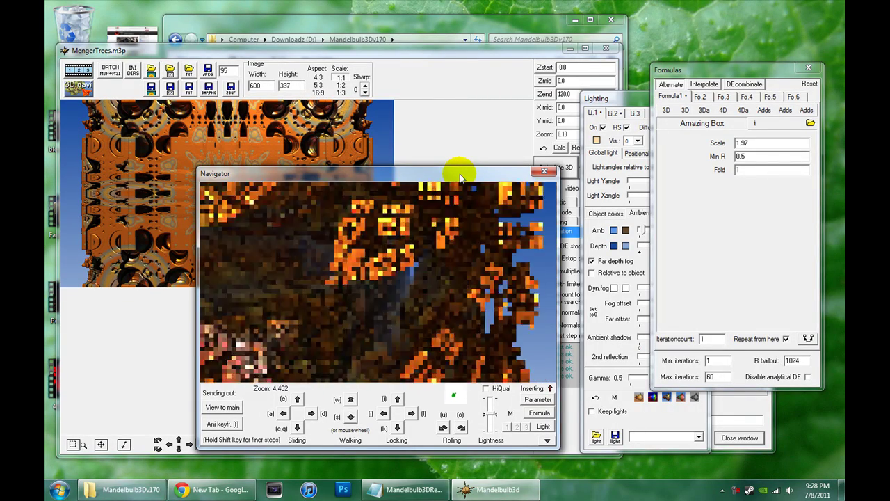
key(w)
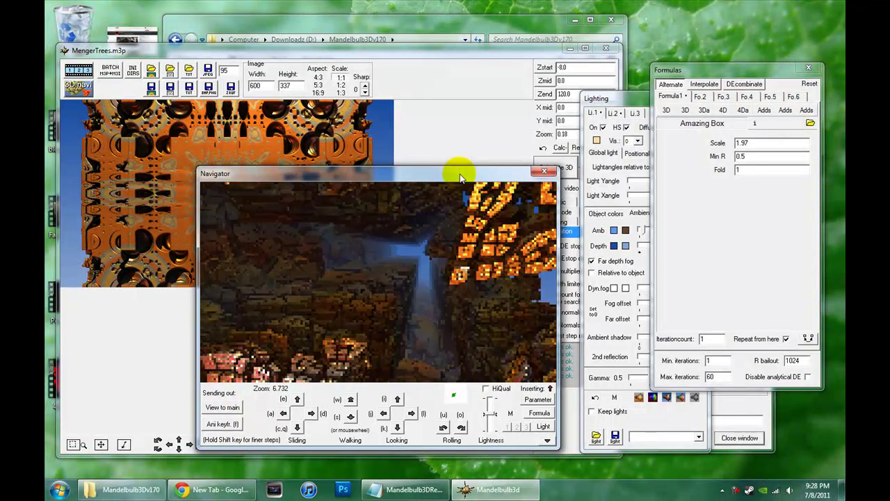
key(l)
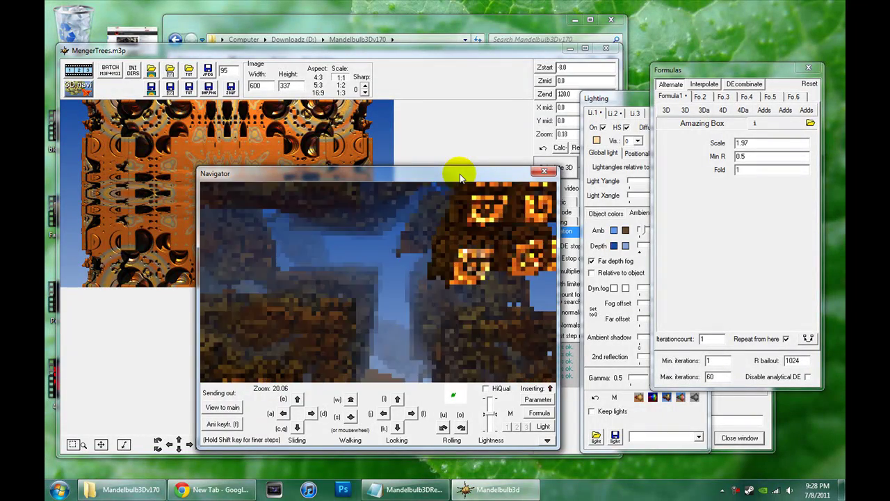
key(s)
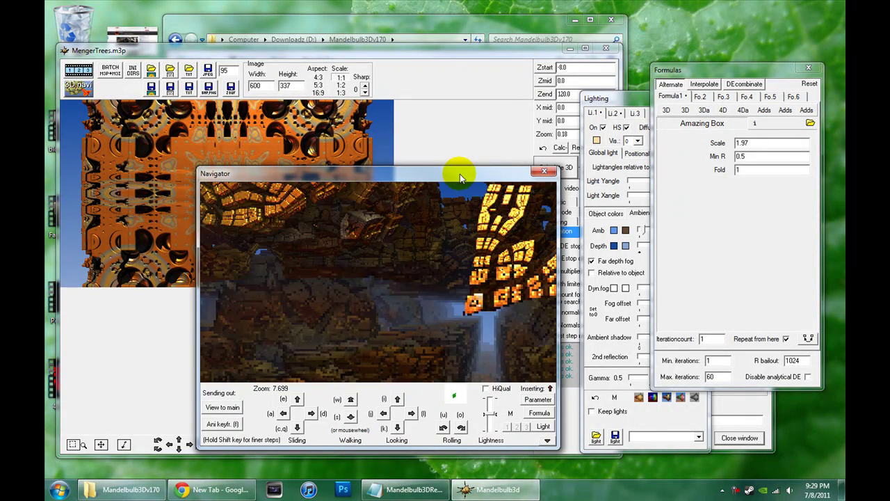
key(w)
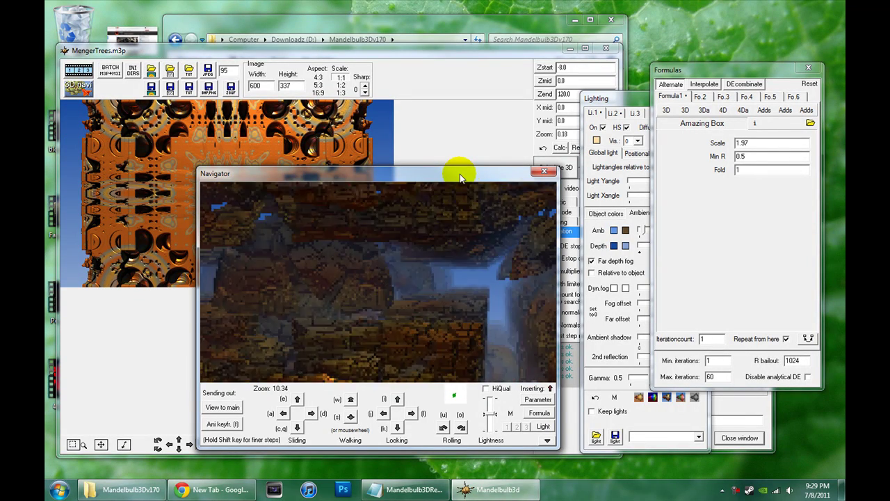
key(w)
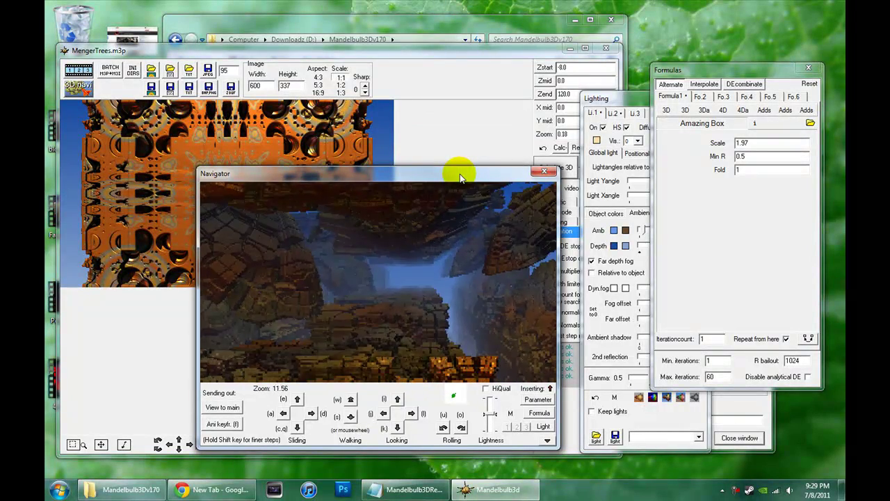
key(w)
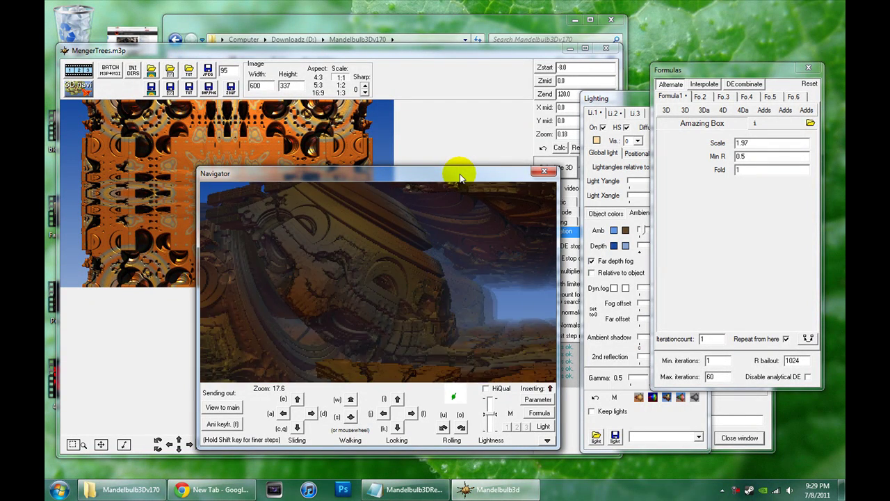
Step: Walk back and forth with W/S and tilt with O to frame the face-like carved surface
key(s)
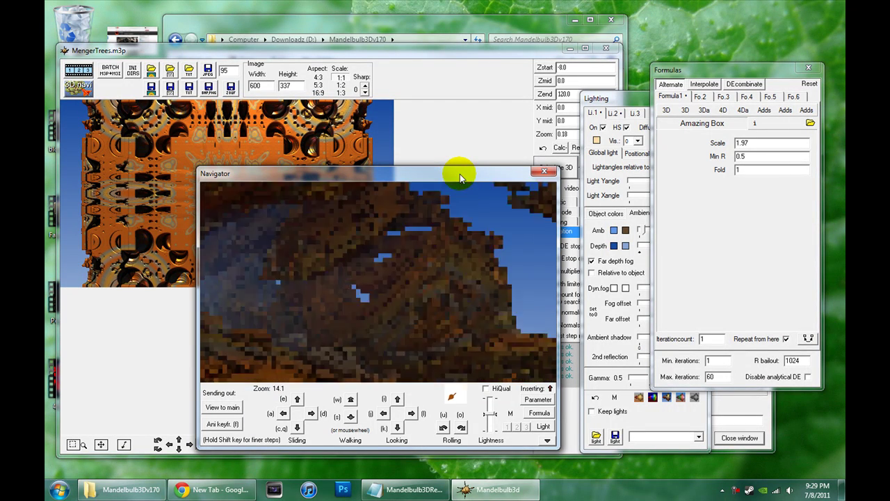
key(w)
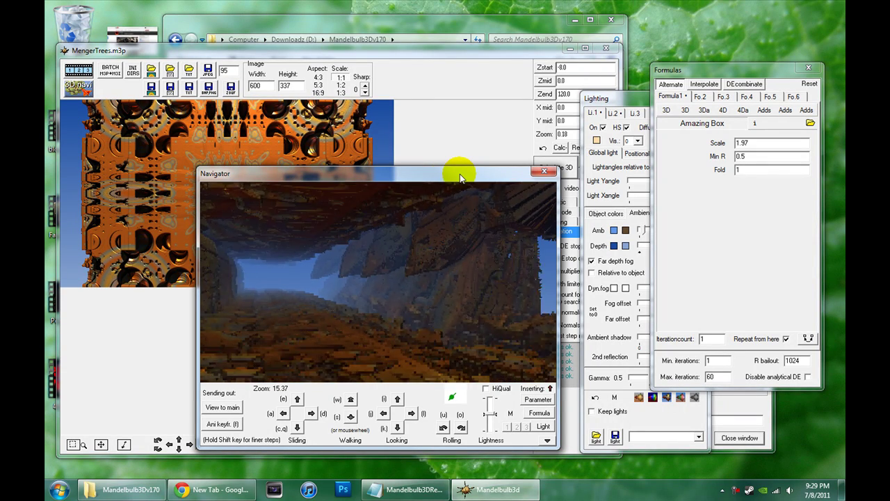
key(s)
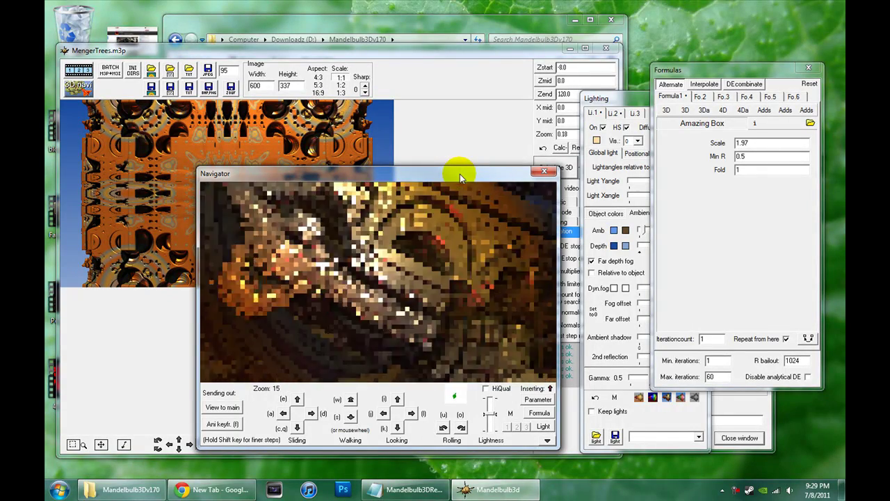
key(w)
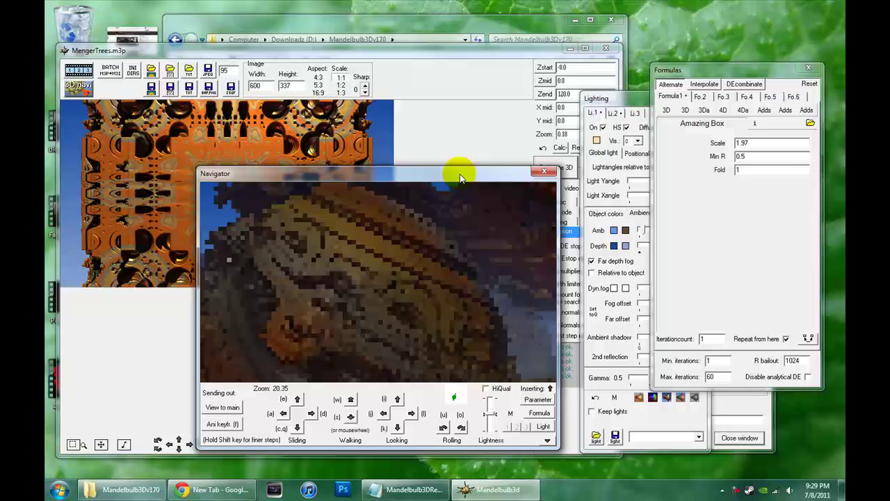
key(w)
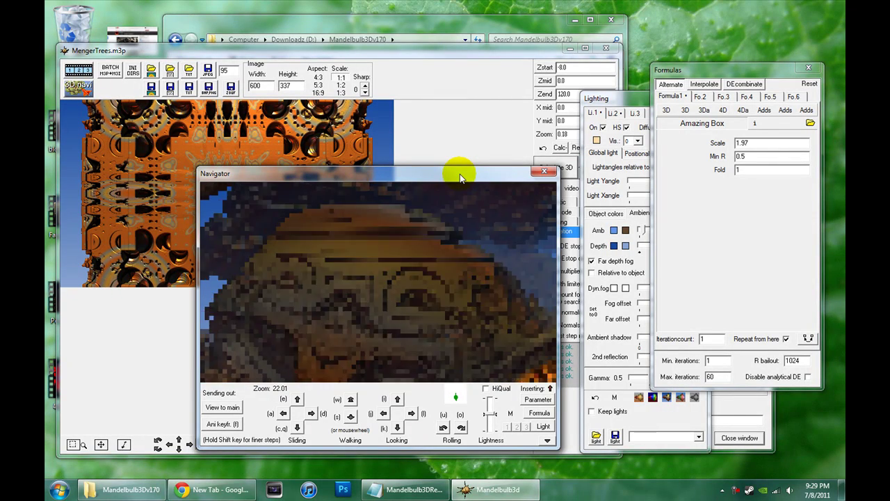
key(s)
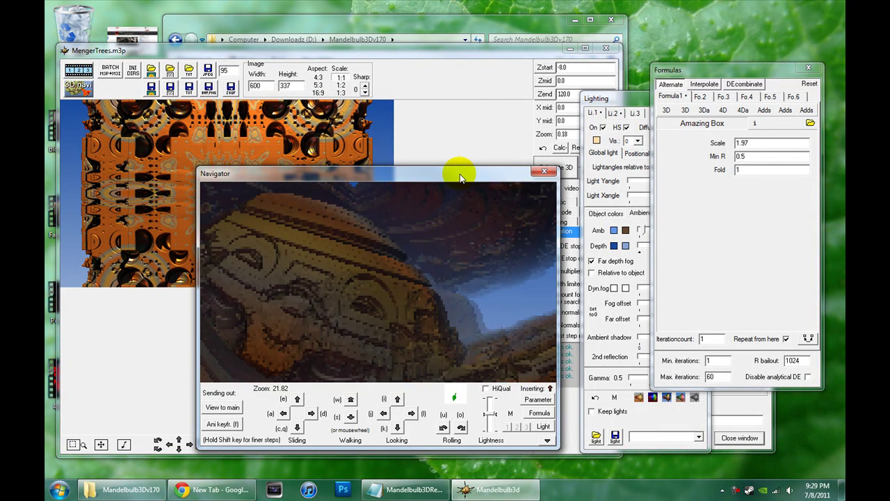
key(w)
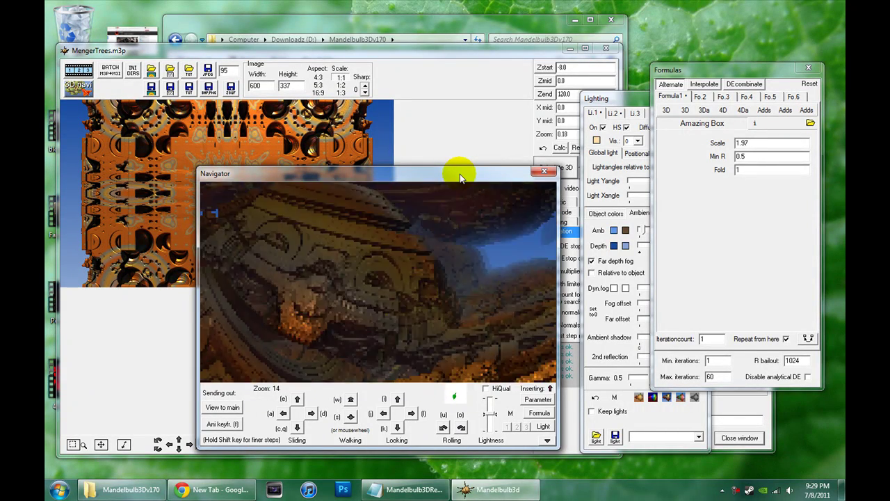
key(w)
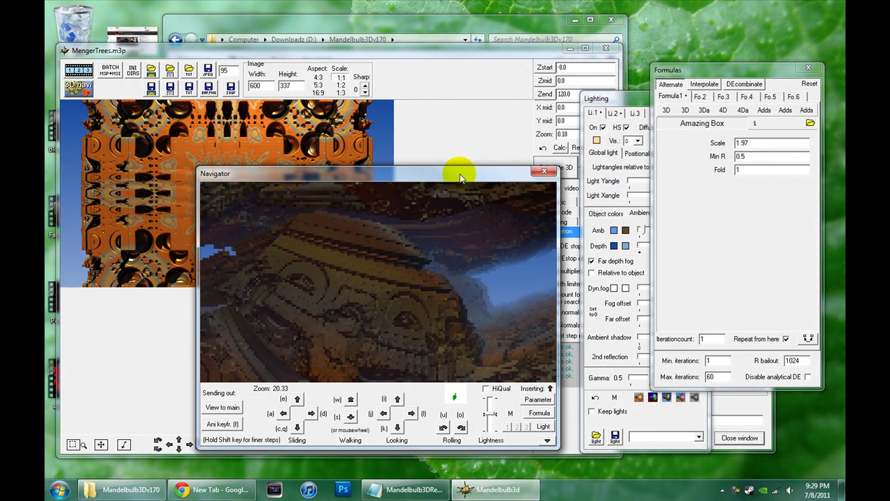
key(s)
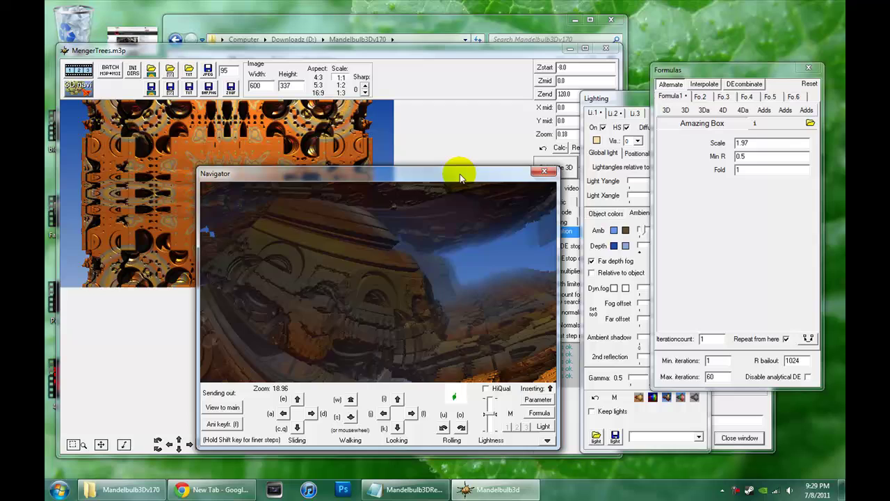
key(o)
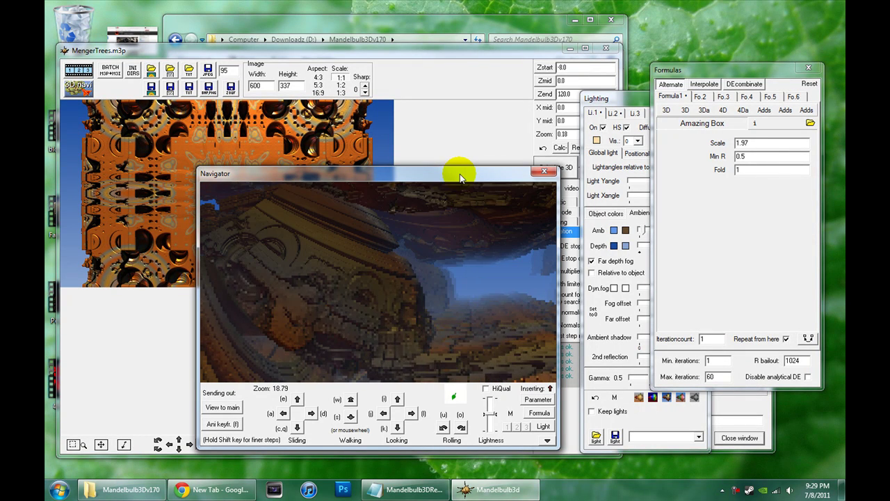
key(s)
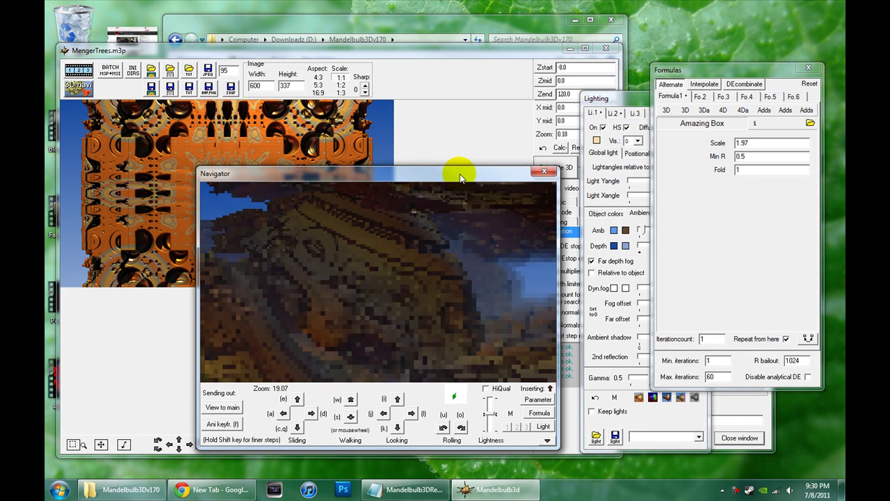
Step: Scroll in until the Navigator zoom reads 24.11 on the face, then move the Navigator aside
scroll(460, 177, up, 3)
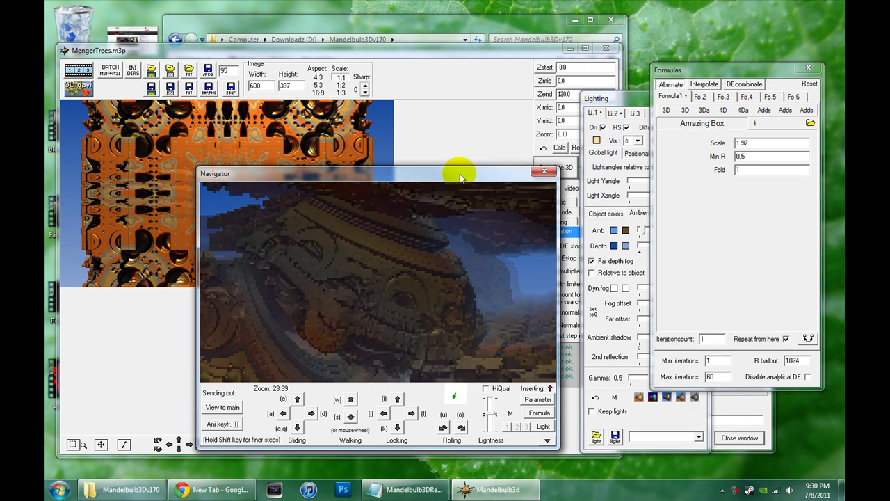
scroll(460, 177, up, 1)
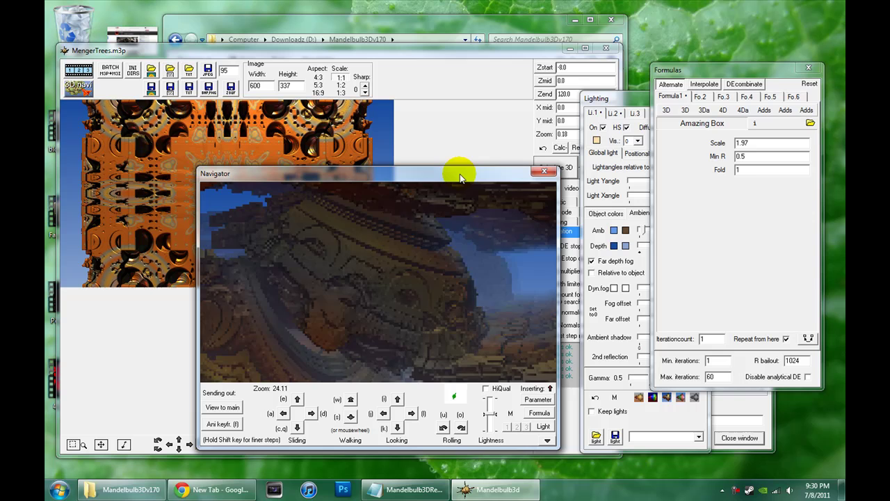
scroll(460, 178, up, 1)
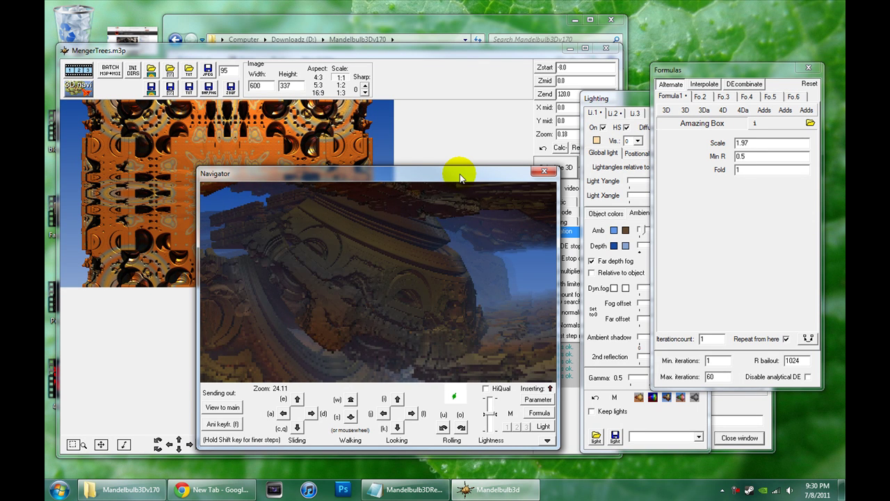
key(Up)
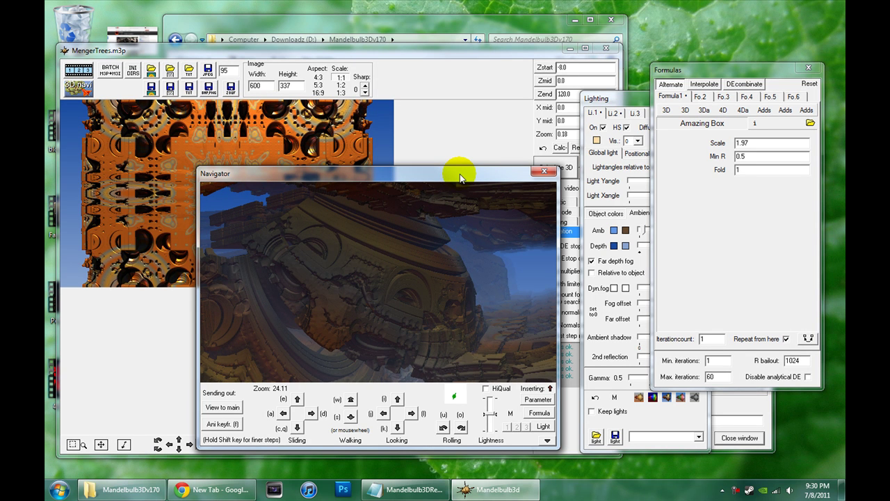
drag(453, 171, 491, 114)
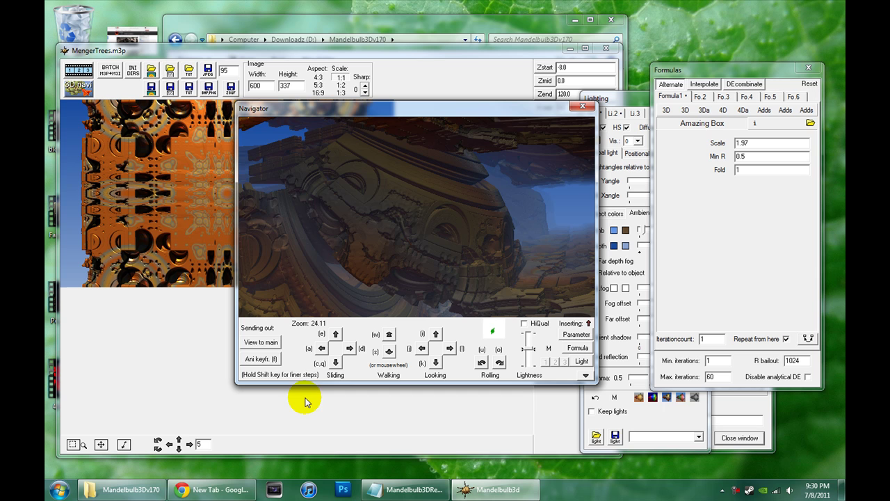
Step: Save the parameters as 'temp' and bring the Navigator back up beside the main window
click(170, 89)
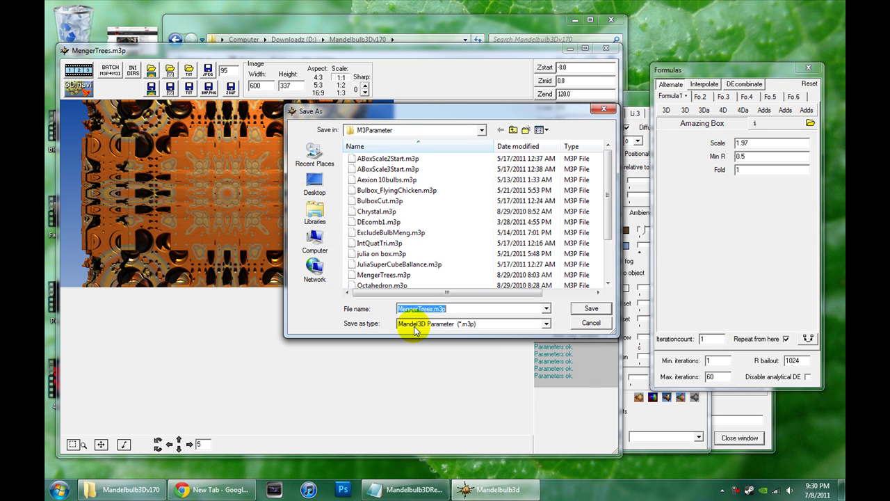
text(te)
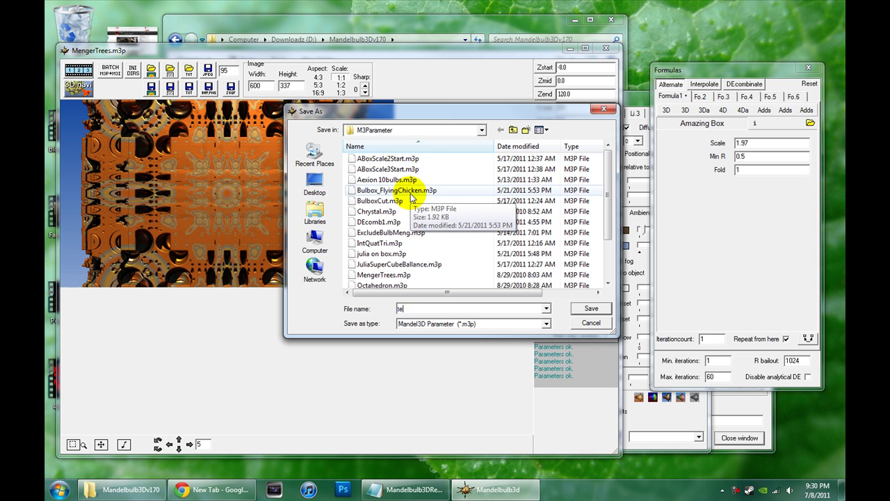
text(mp)
key(Return)
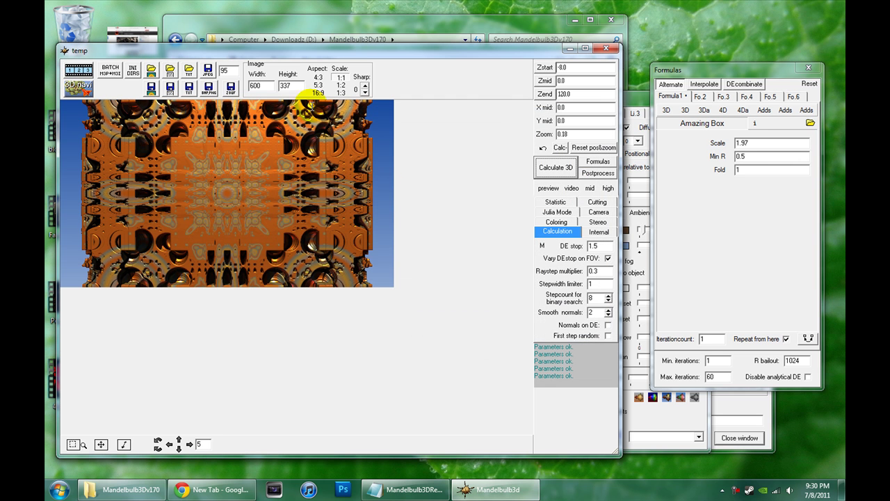
click(78, 88)
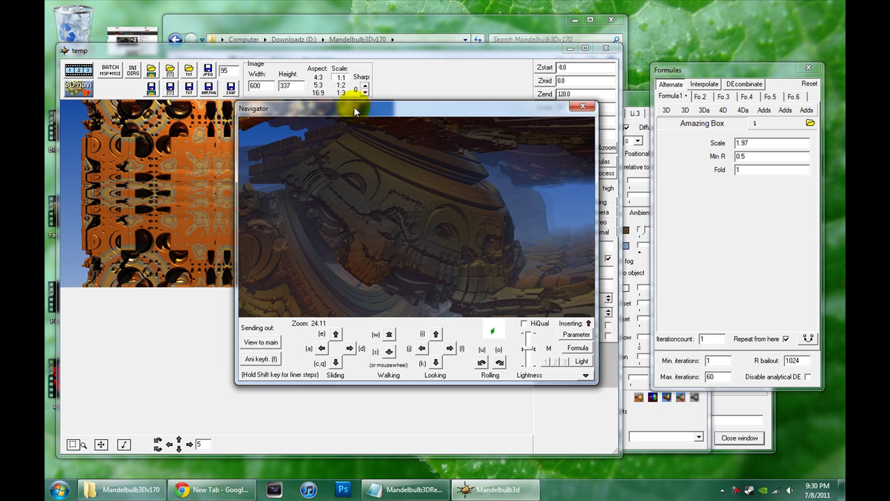
drag(354, 111, 467, 162)
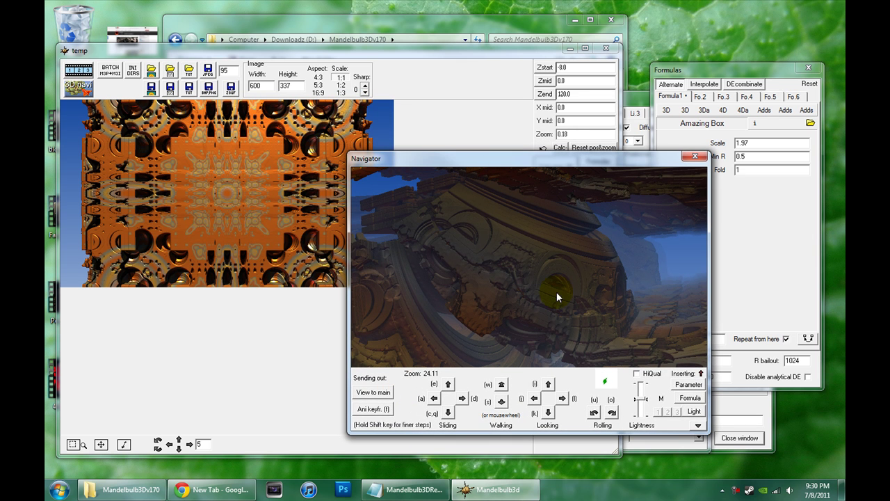
Step: Send the zoom 24.11 Navigator view to the main image and render it at 1280 × 720
click(366, 397)
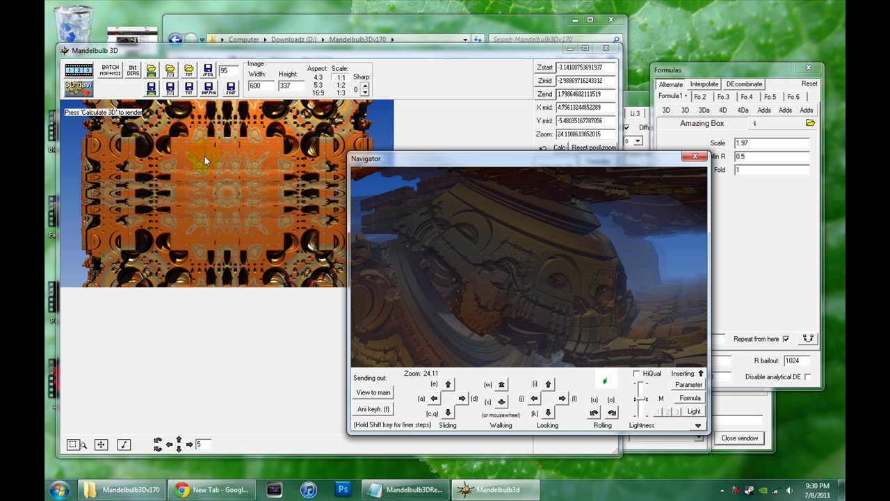
click(456, 50)
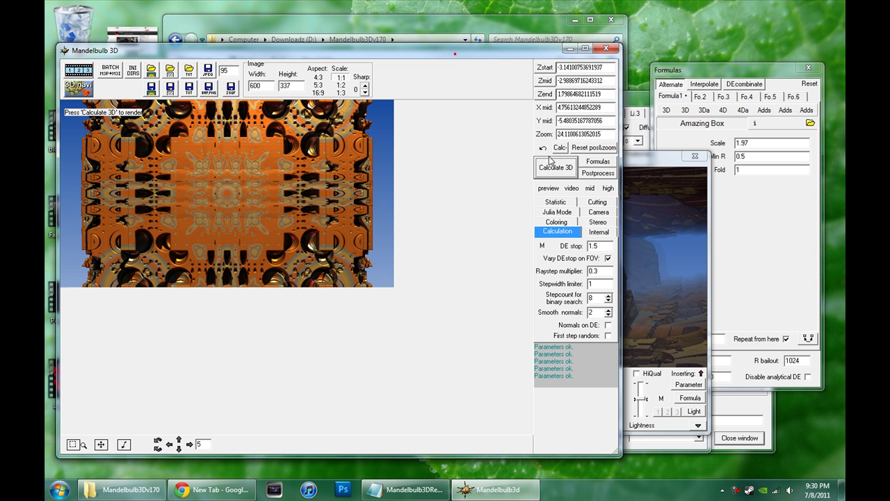
click(556, 167)
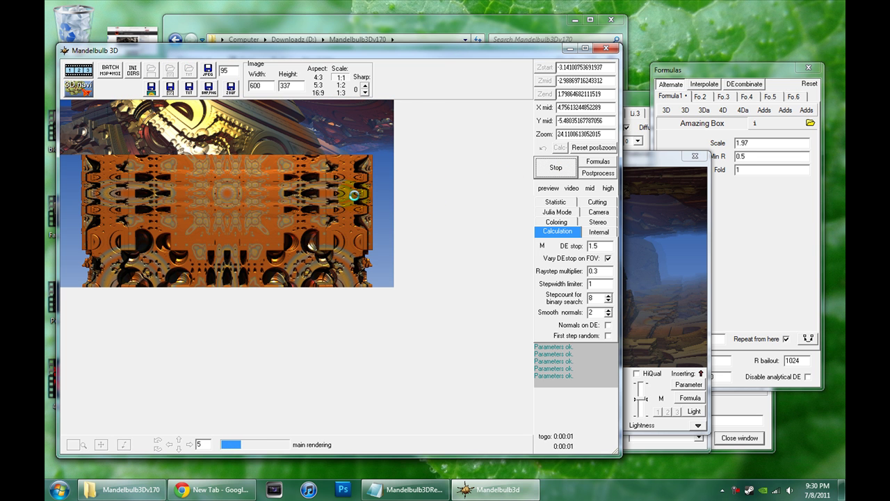
double_click(266, 86)
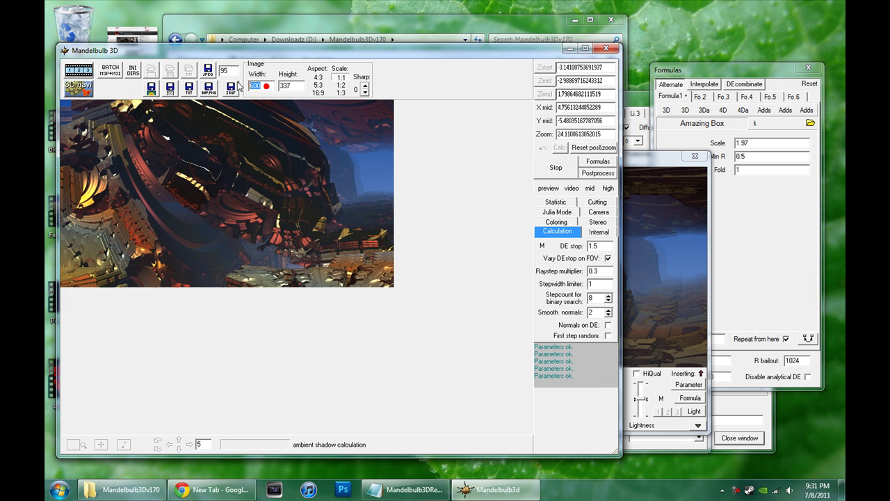
text(1280)
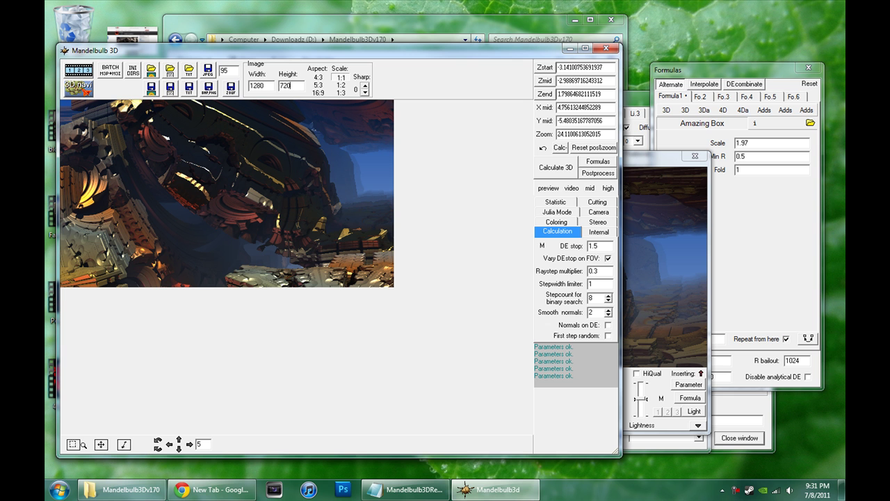
click(549, 167)
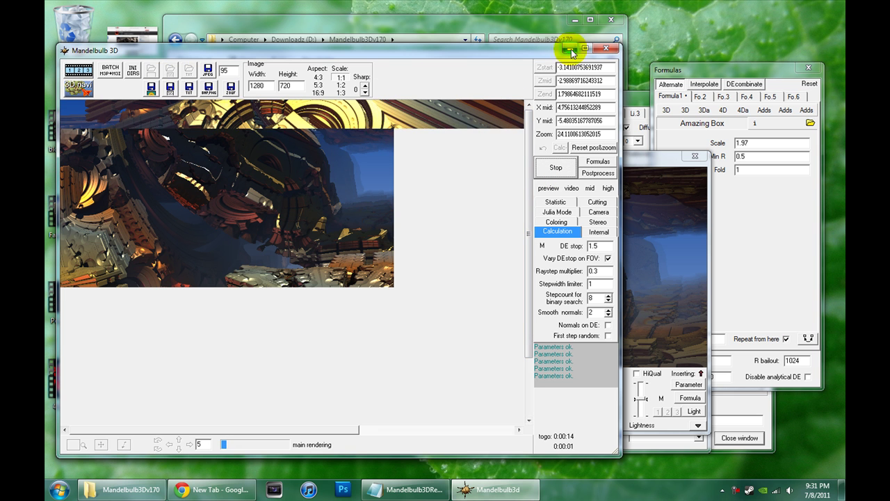
Step: Disable automatic hard shadows in Post processing, keeping automatic ambient shadows on
click(598, 173)
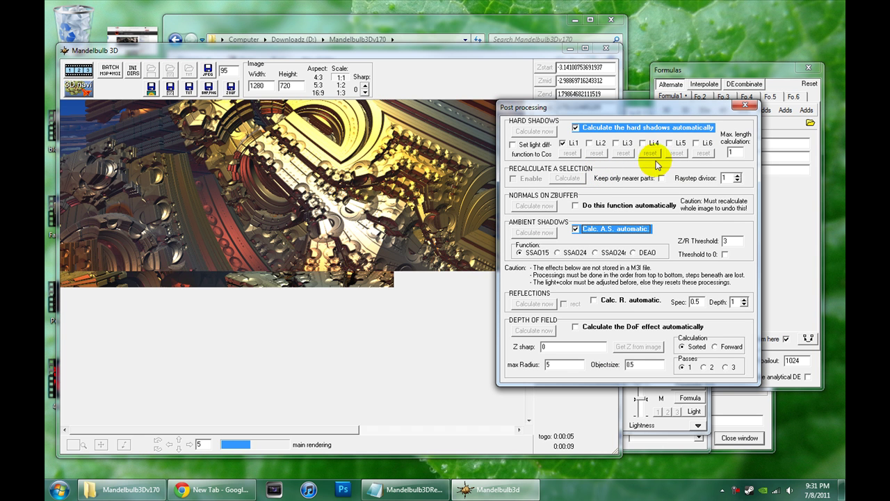
click(576, 128)
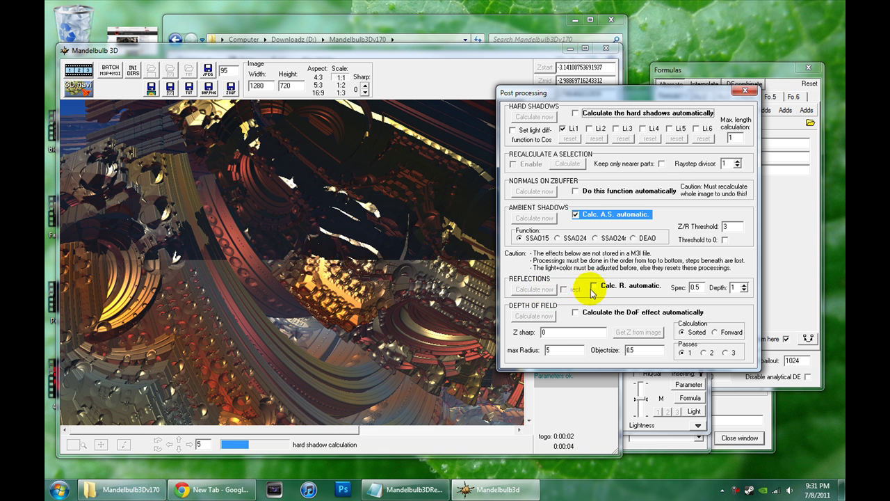
click(745, 91)
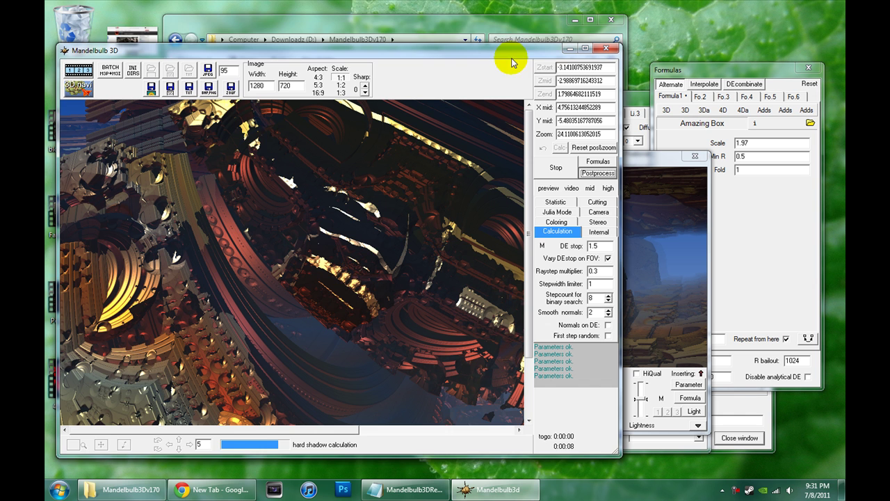
Step: Restart the 1280 × 720 render with the new shadow settings in a maximized main window
drag(513, 53, 507, 22)
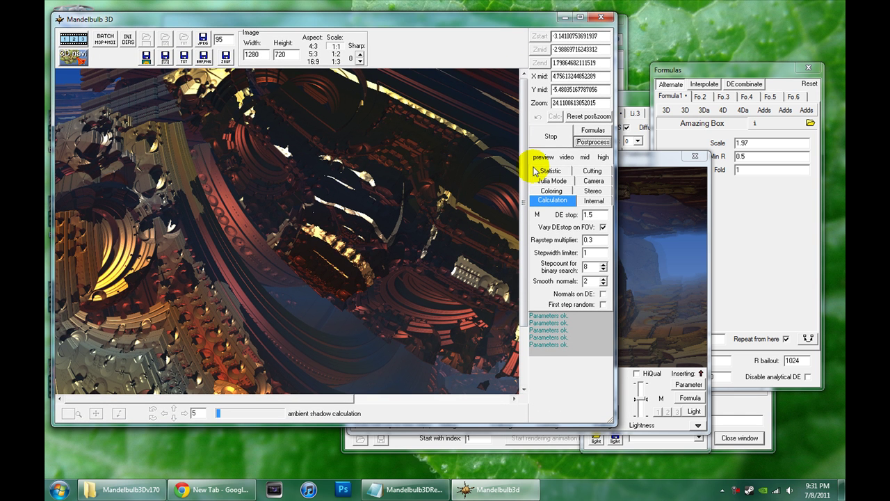
click(549, 137)
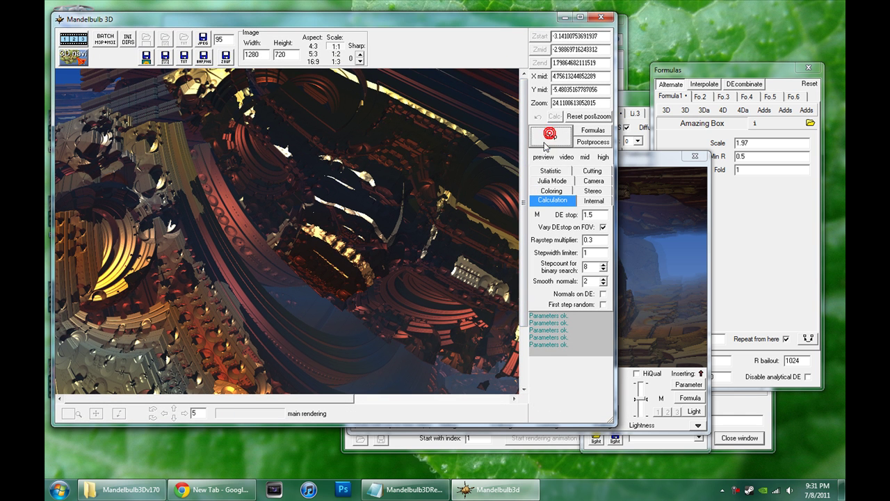
click(544, 143)
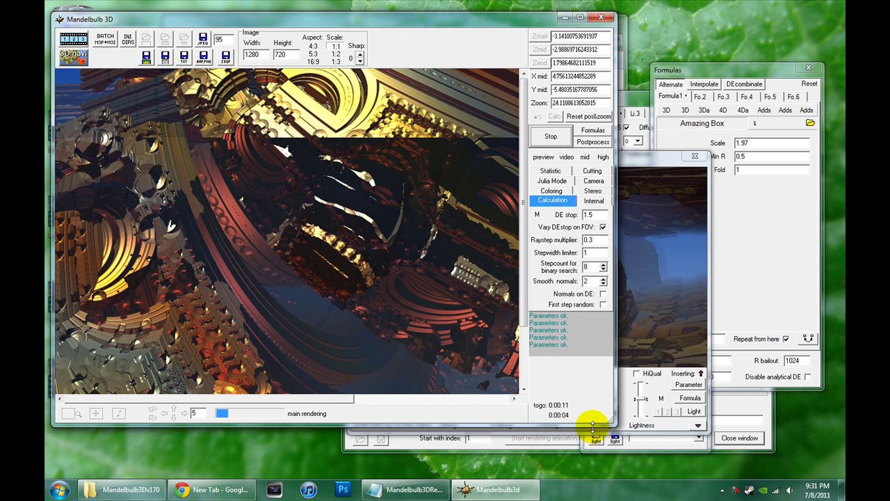
drag(592, 426, 763, 457)
click(728, 17)
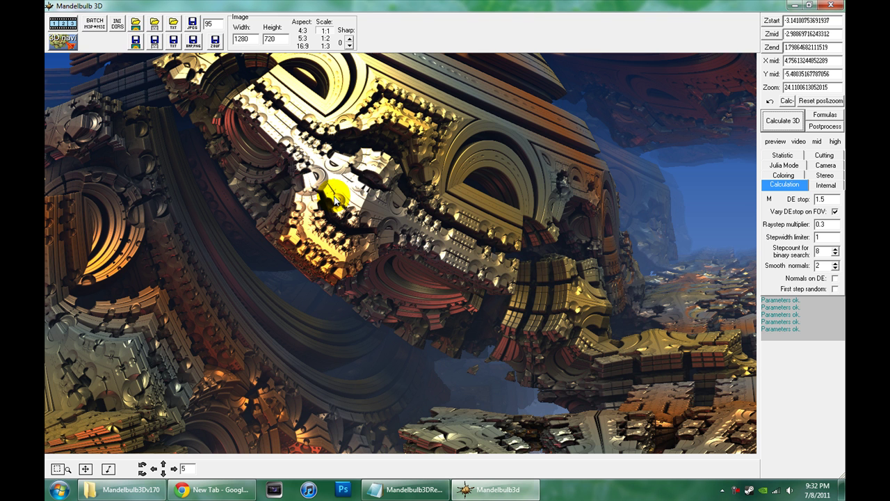
click(64, 41)
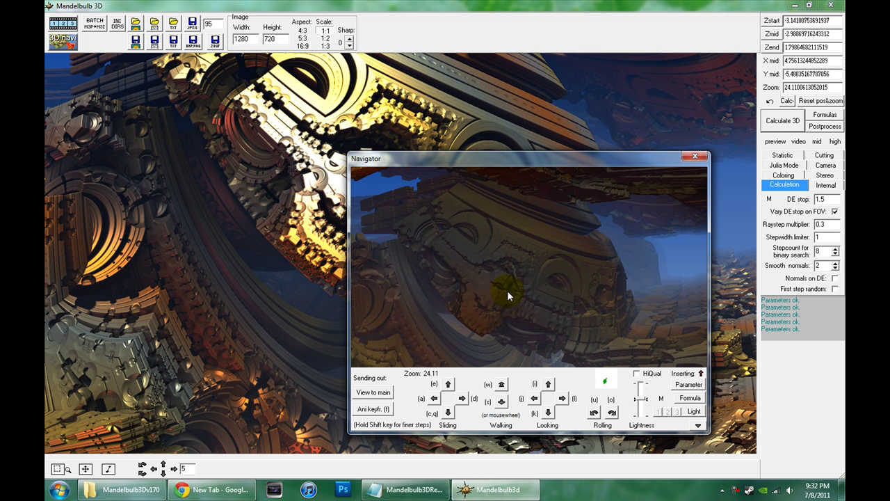
click(689, 384)
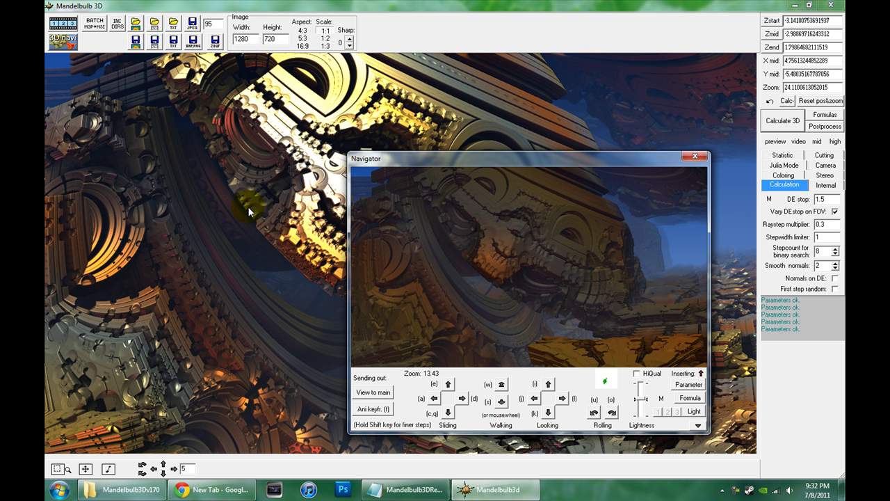
drag(395, 160, 504, 191)
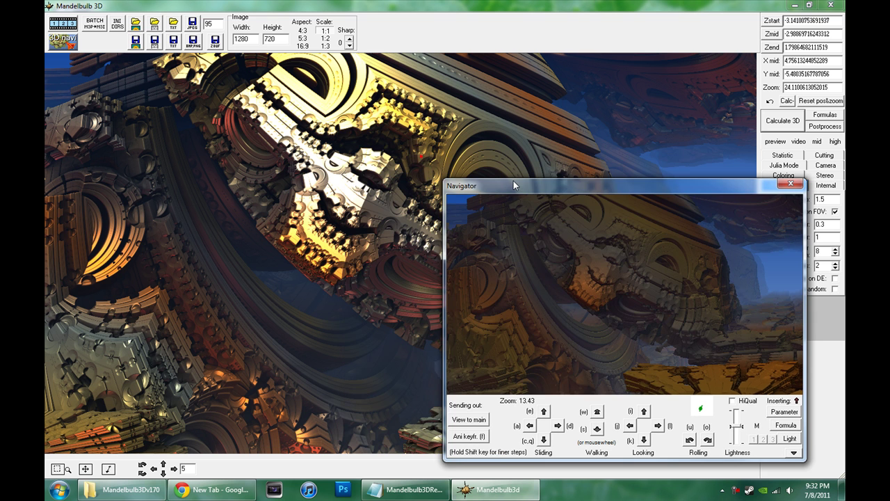
click(321, 178)
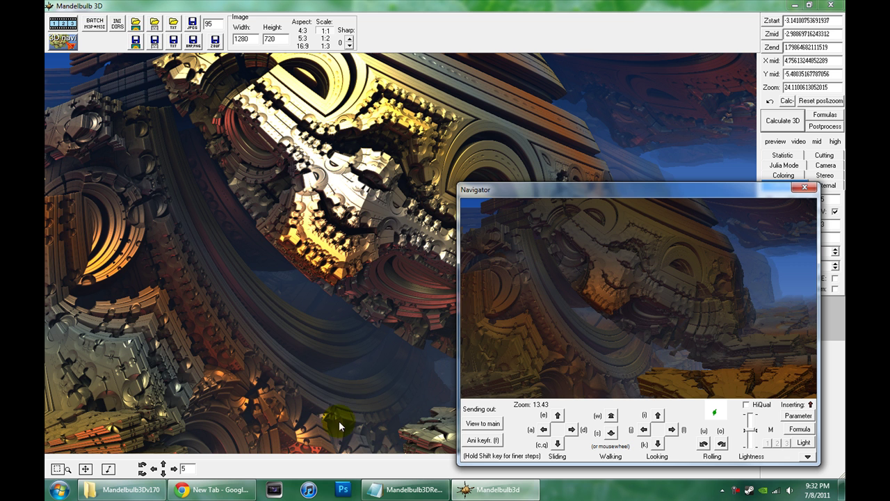
click(379, 489)
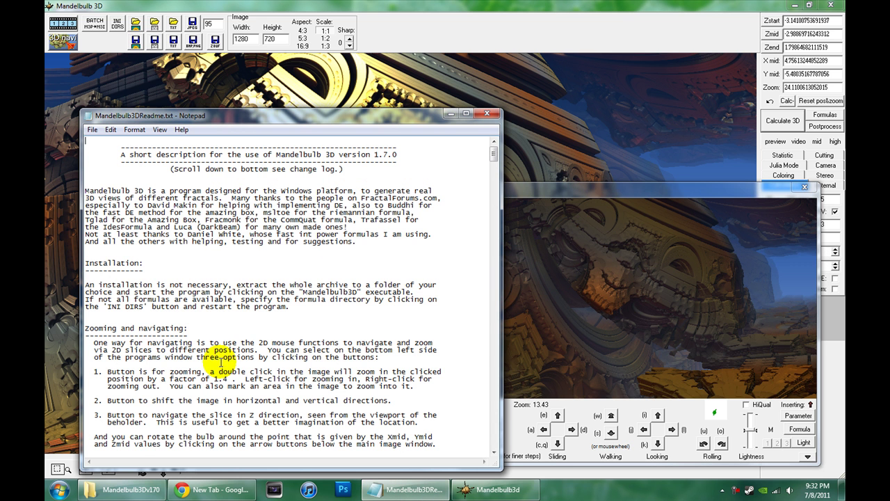
click(555, 190)
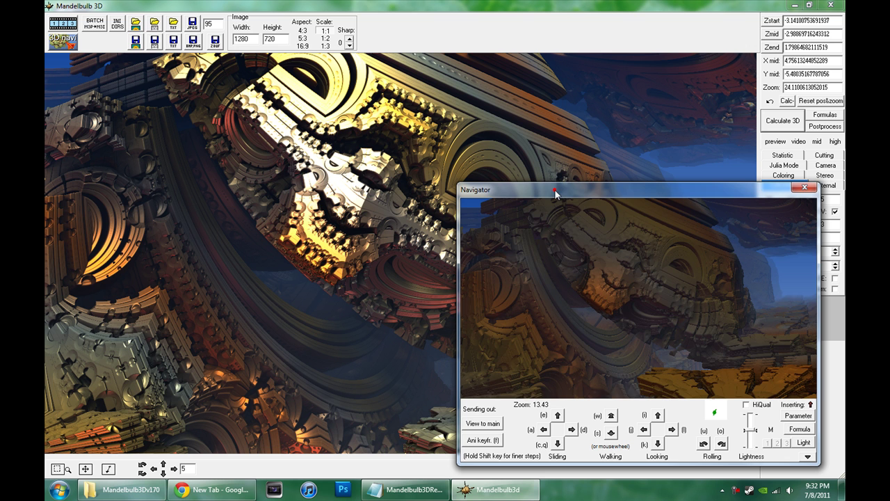
Step: Reset the Navigator and fly through the fractal to a new zoom 13.32 viewpoint
scroll(553, 206, up, 5)
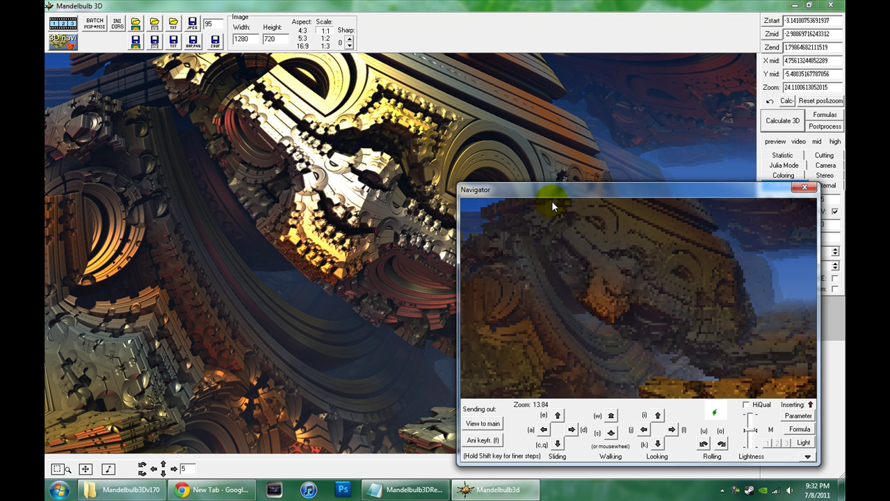
scroll(553, 206, up, 10)
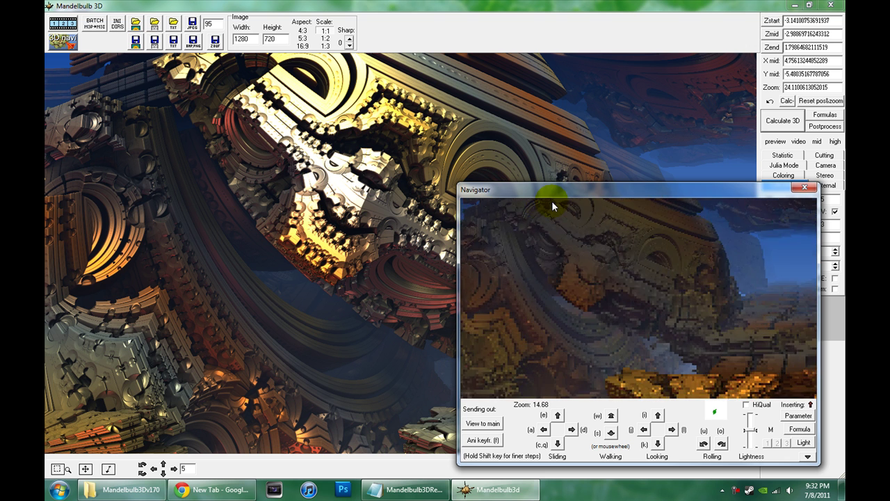
scroll(553, 202, up, 2)
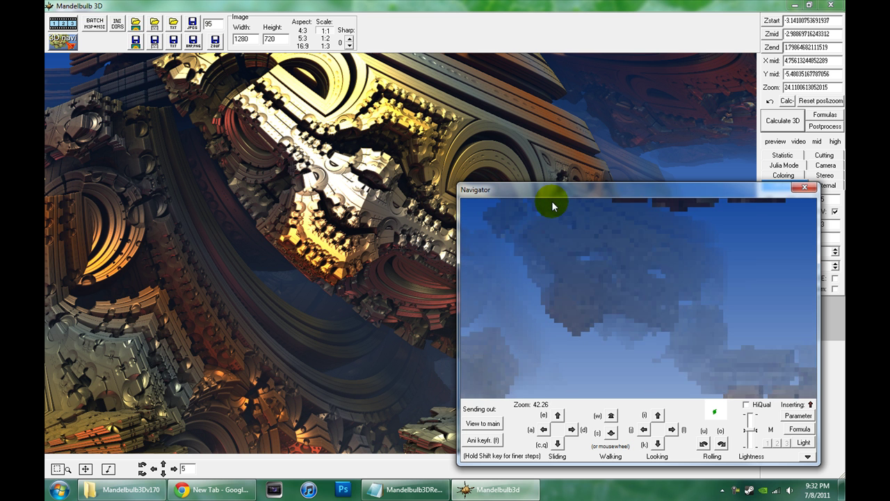
click(809, 416)
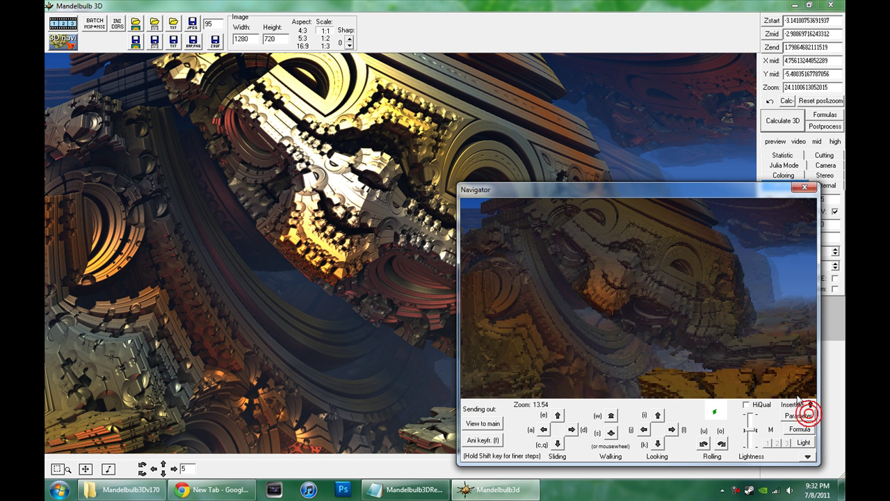
scroll(777, 377, up, 6)
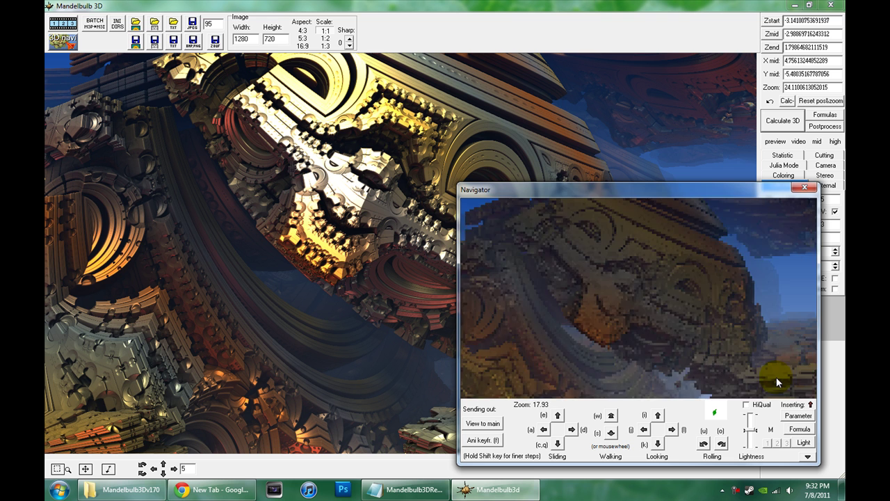
scroll(777, 377, down, 3)
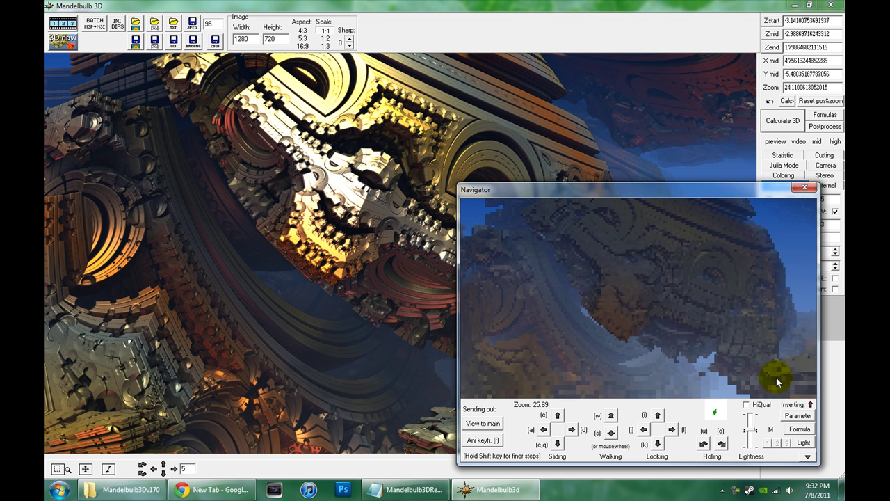
scroll(777, 377, up, 4)
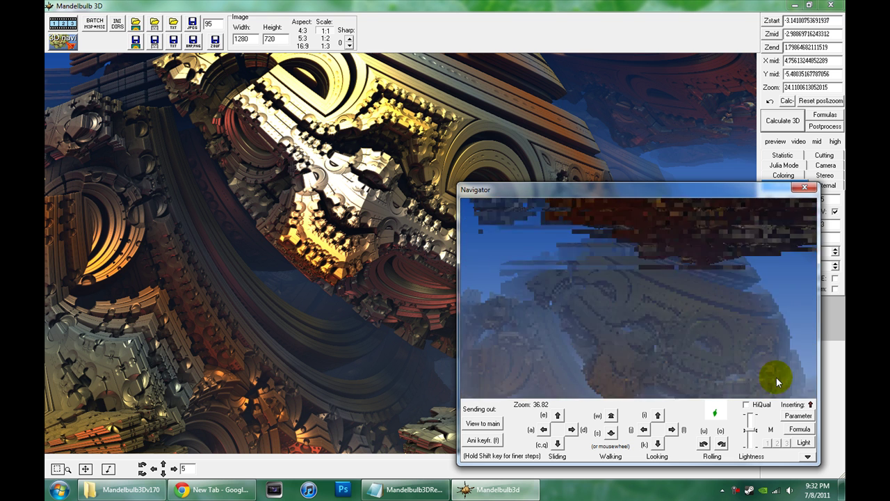
scroll(776, 377, down, 3)
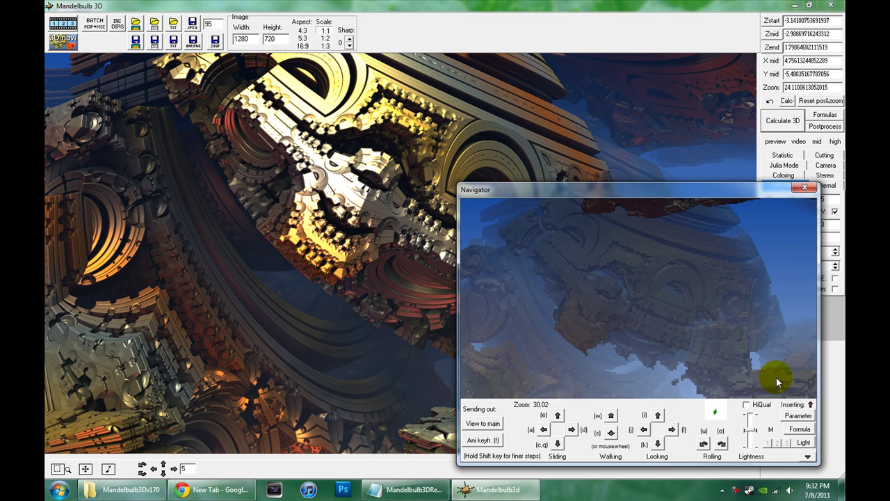
scroll(776, 377, down, 1)
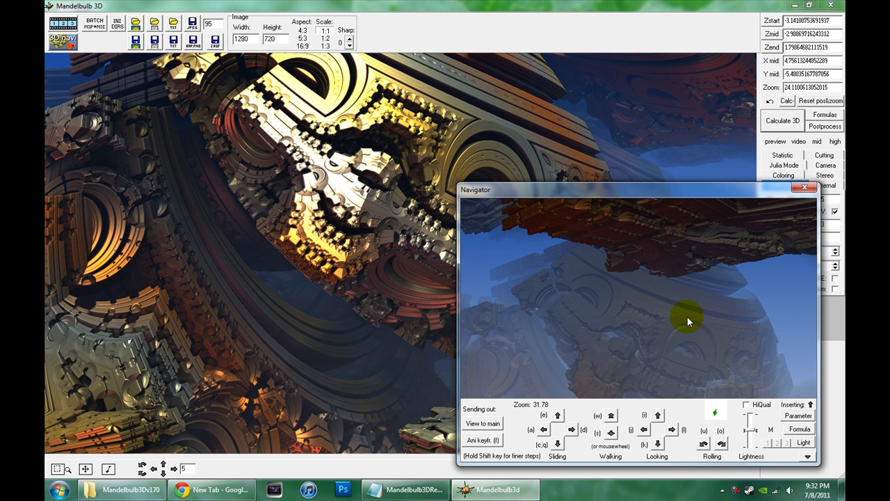
scroll(696, 318, down, 5)
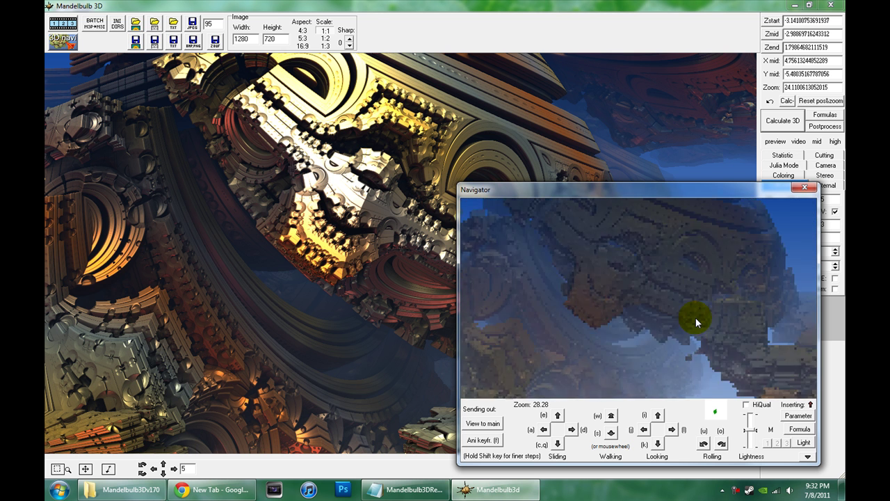
scroll(696, 317, down, 5)
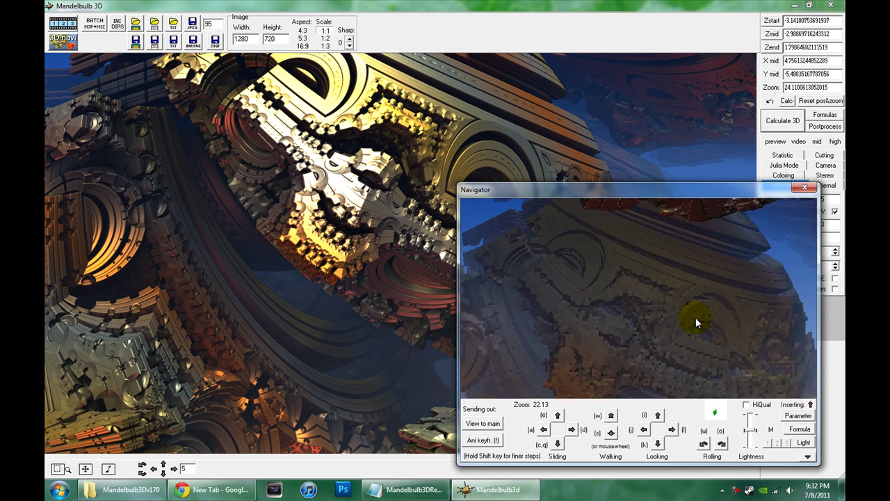
drag(696, 320, 696, 317)
scroll(696, 317, down, 2)
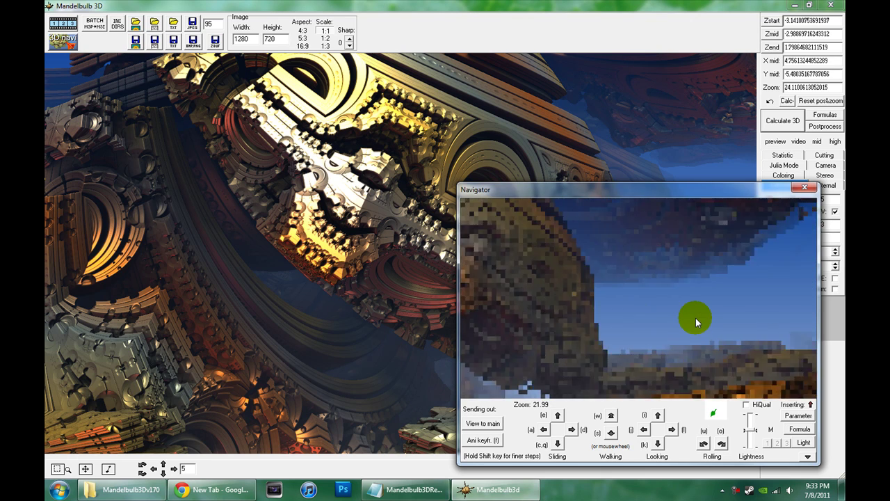
right_drag(695, 318, 695, 317)
drag(695, 318, 696, 318)
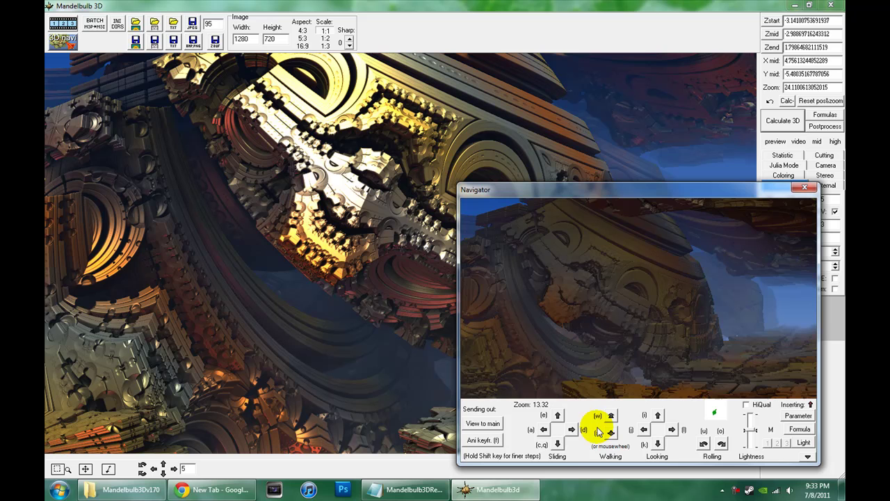
Step: Apply the zoom 13.32 viewpoint to the main image and start rendering, then restore the window
click(490, 423)
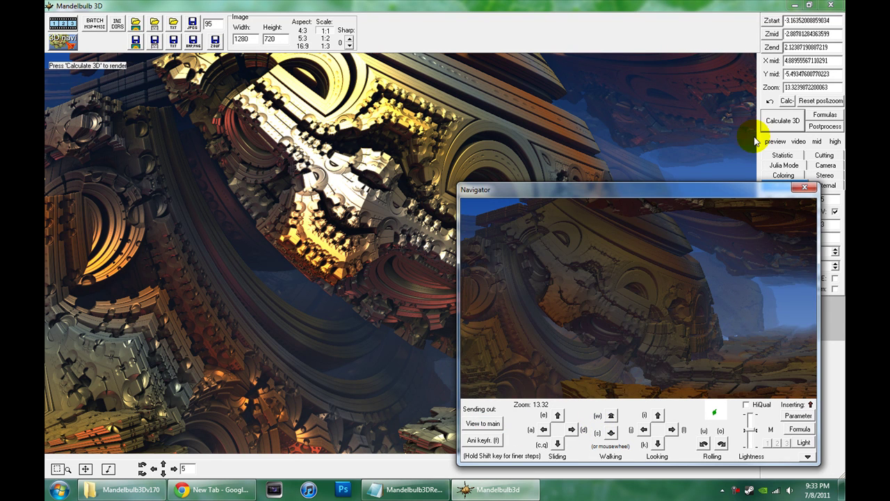
click(784, 122)
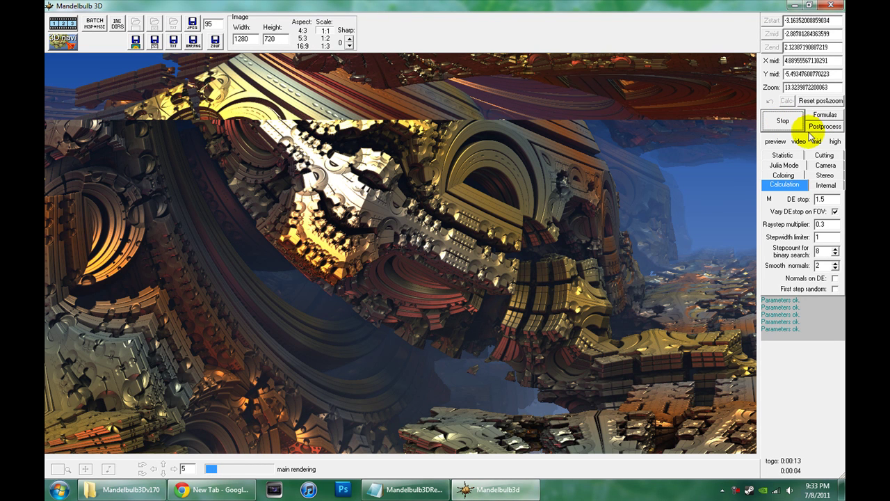
click(811, 4)
click(788, 92)
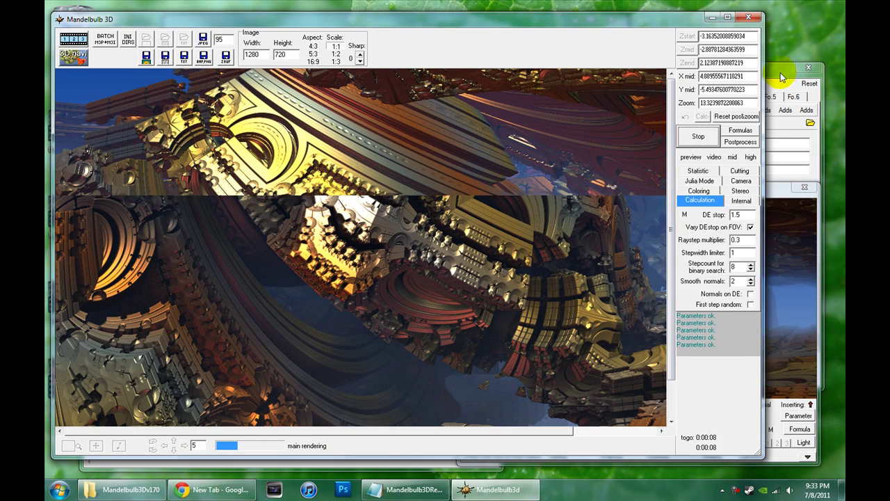
Step: Arrange the main and Lighting windows so the lighting settings are reachable
drag(673, 41, 591, 169)
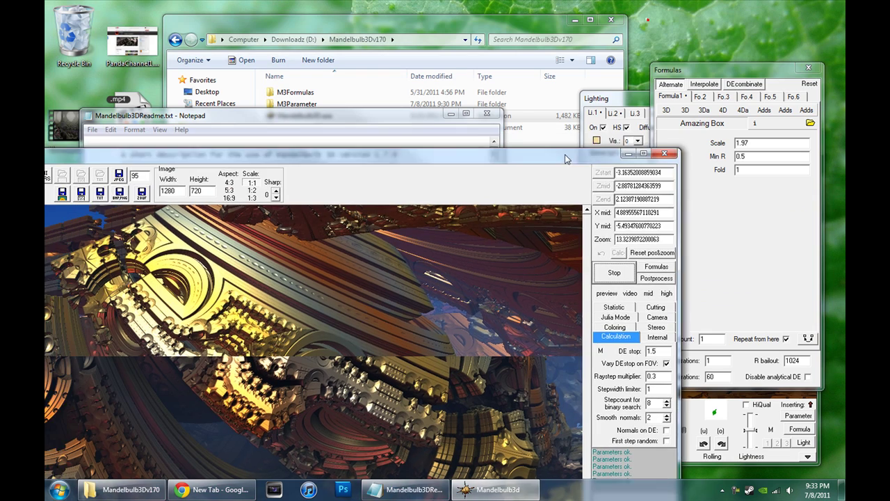
click(548, 153)
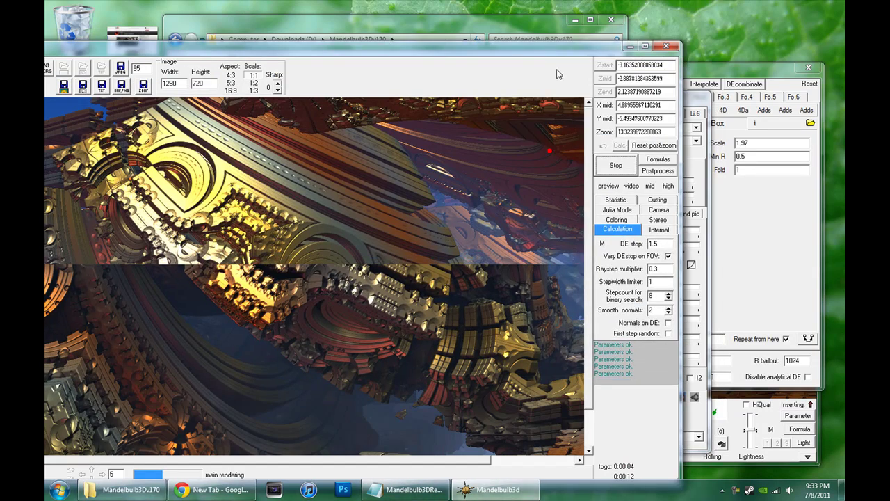
drag(699, 101, 780, 63)
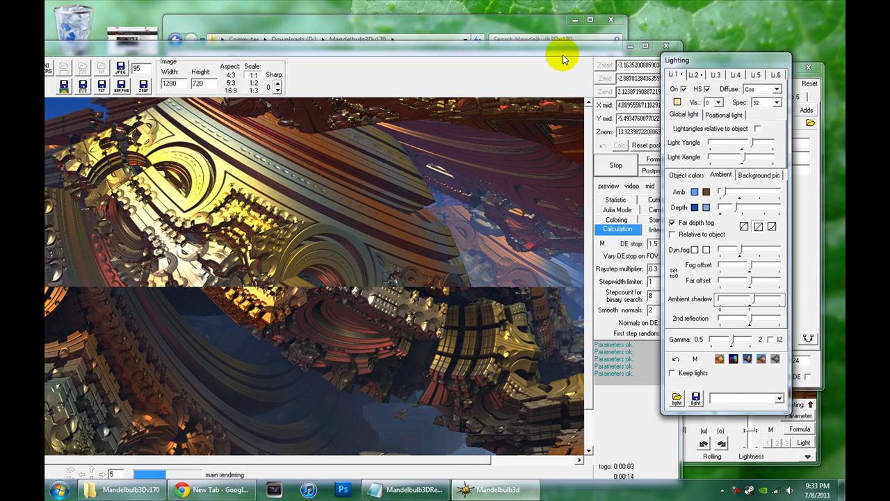
drag(562, 54, 603, 21)
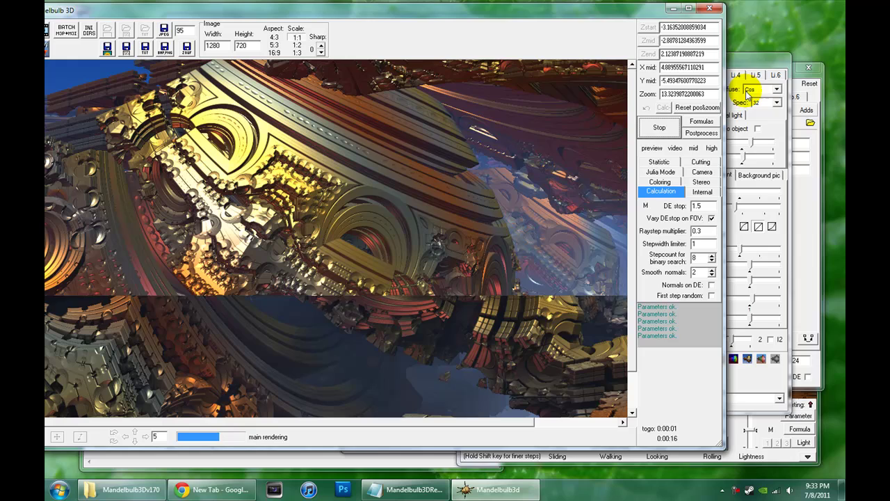
mouse_move(749, 61)
mouse_down()
mouse_move(794, 72)
mouse_move(758, 78)
mouse_up()
click(765, 189)
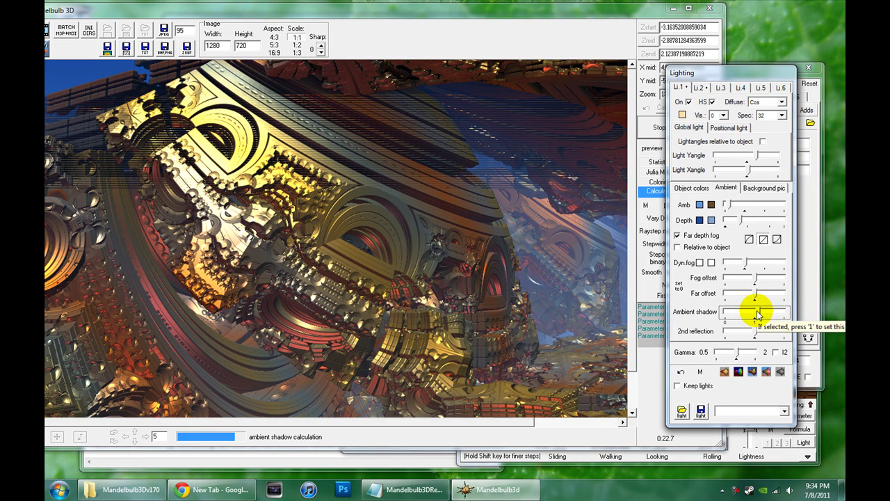
Step: Strengthen the ambient shadows, set depth colours to dark green and olive, and maximize the main window
drag(757, 312, 726, 316)
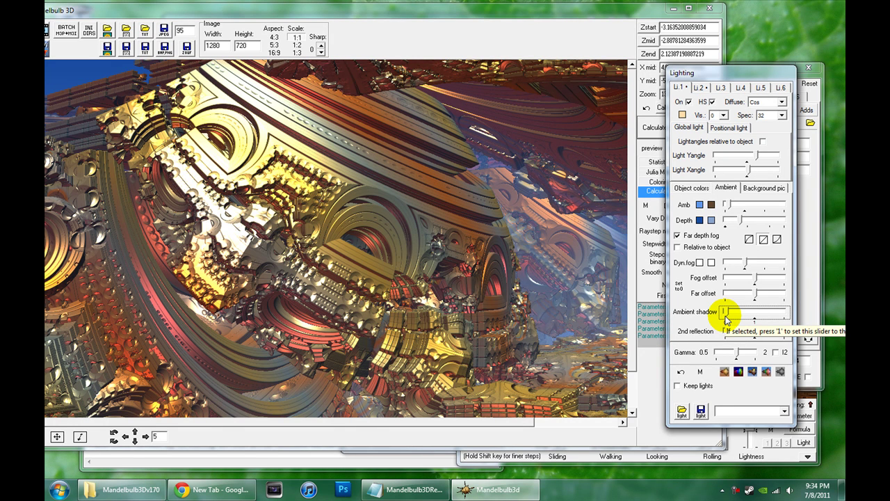
drag(728, 318, 760, 329)
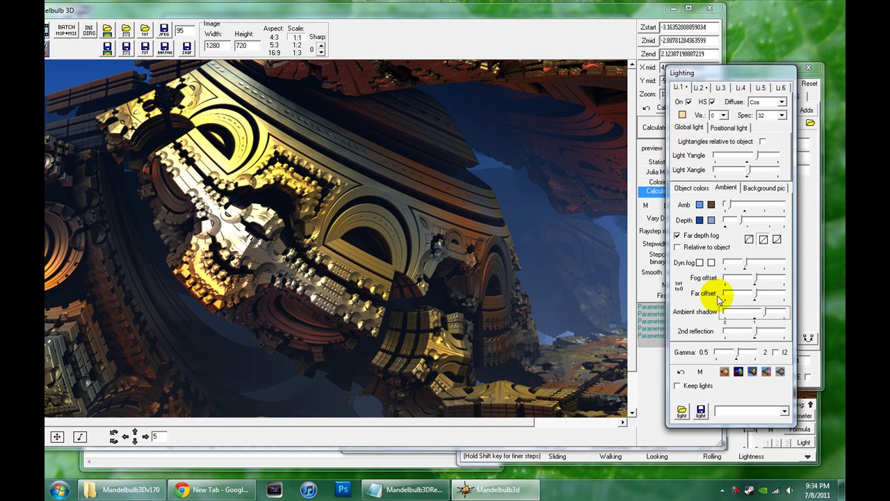
click(713, 220)
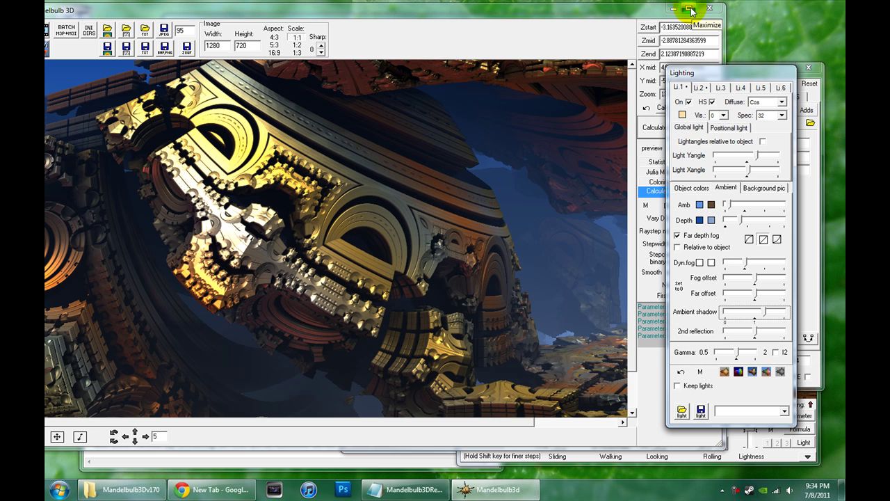
click(691, 8)
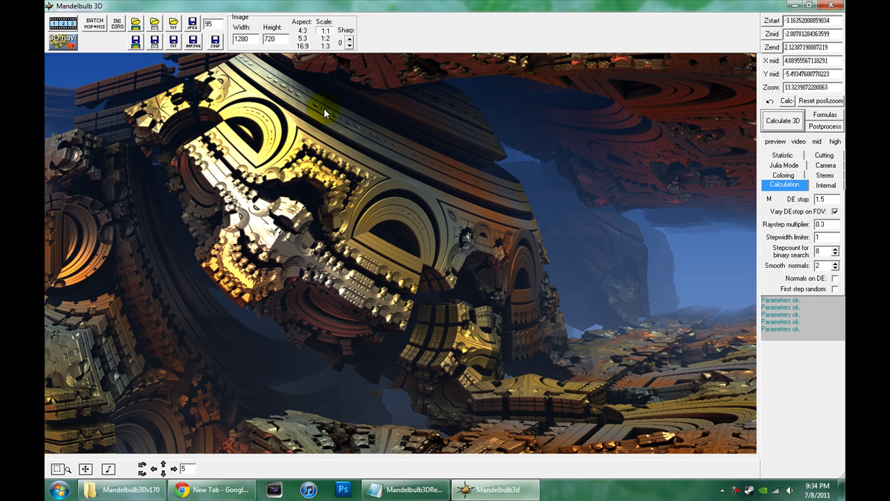
Step: Save the image and parameters, replacing the existing tutorial1.m3i file
click(135, 42)
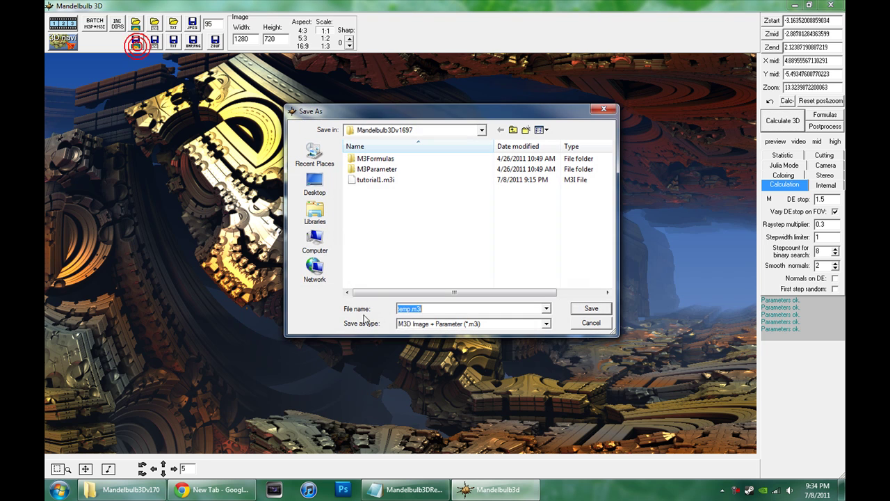
double_click(374, 181)
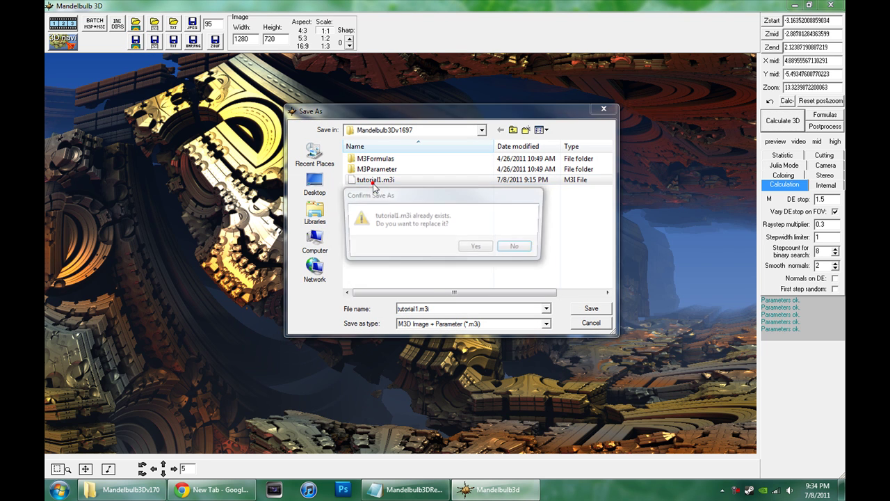
click(467, 246)
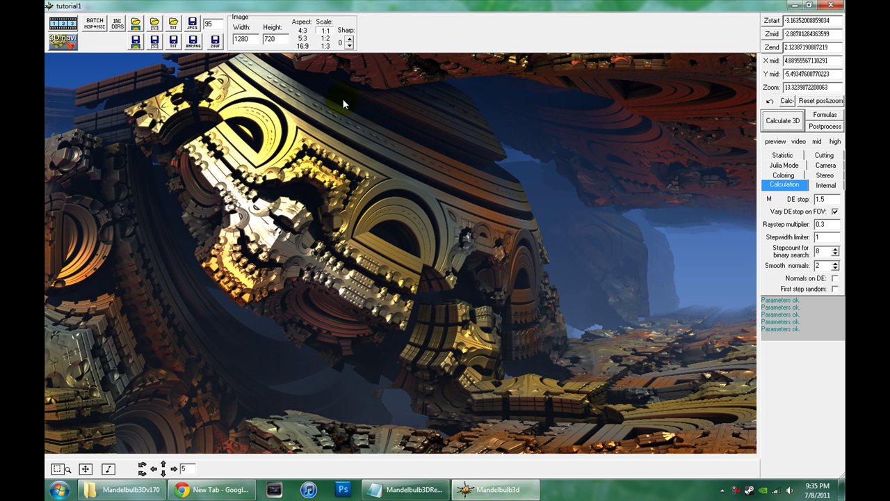
Step: Set width 2560 with 16:9 aspect (height 1440), scale 1:2, and start Calculate 3D
double_click(252, 45)
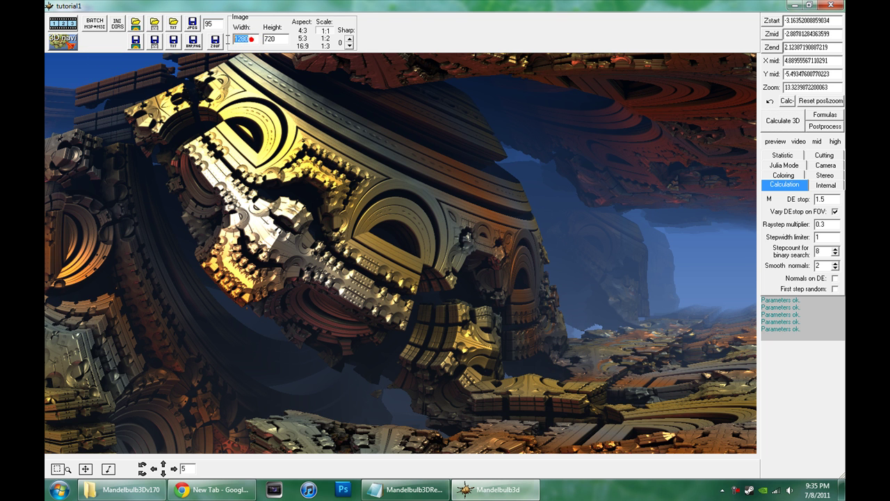
text(256)
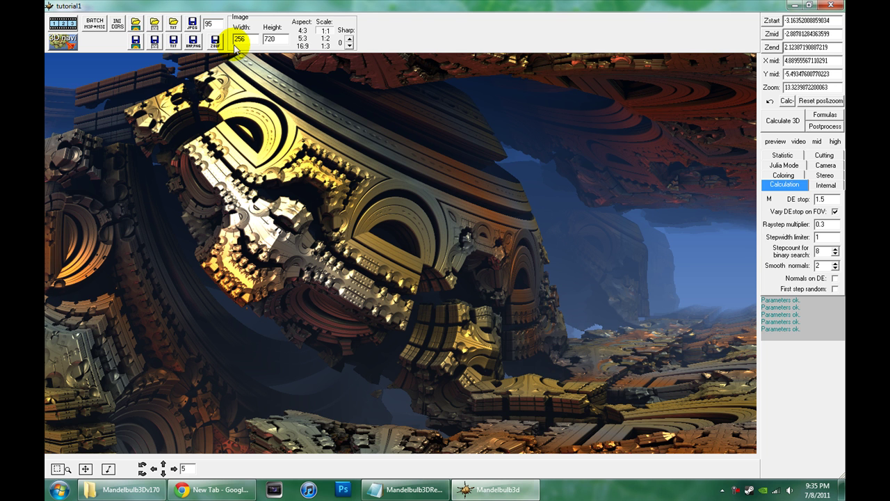
click(303, 45)
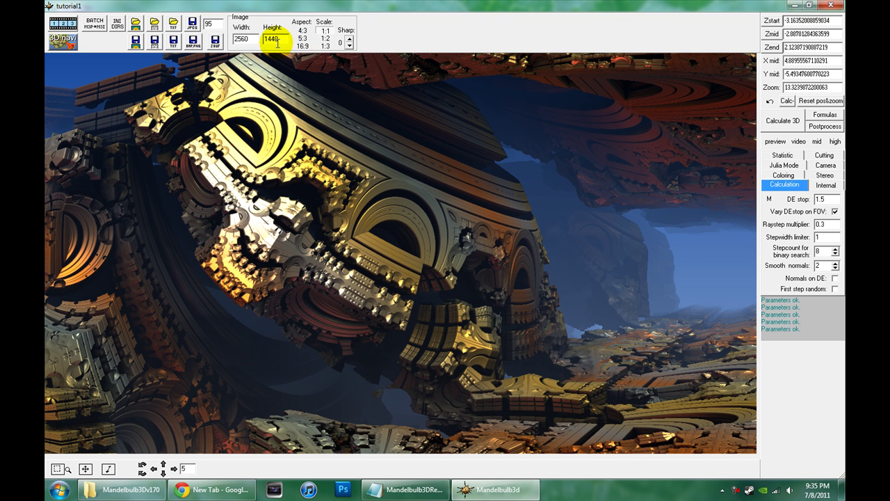
click(326, 40)
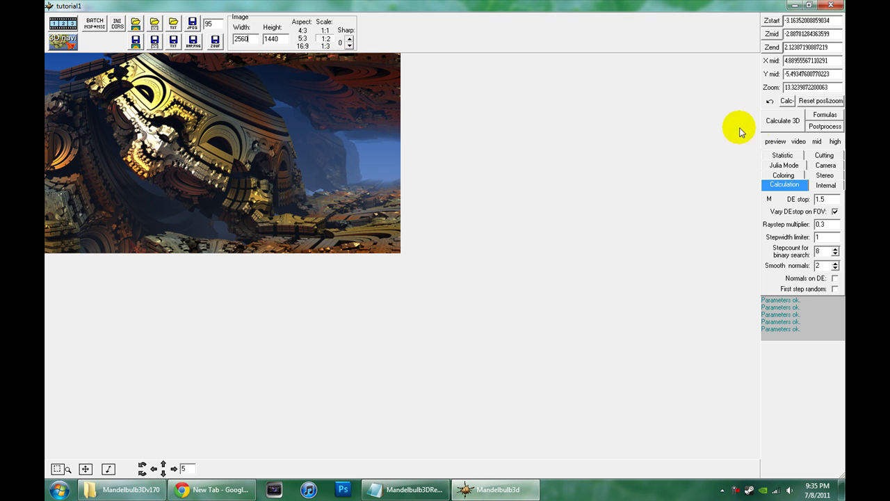
click(769, 129)
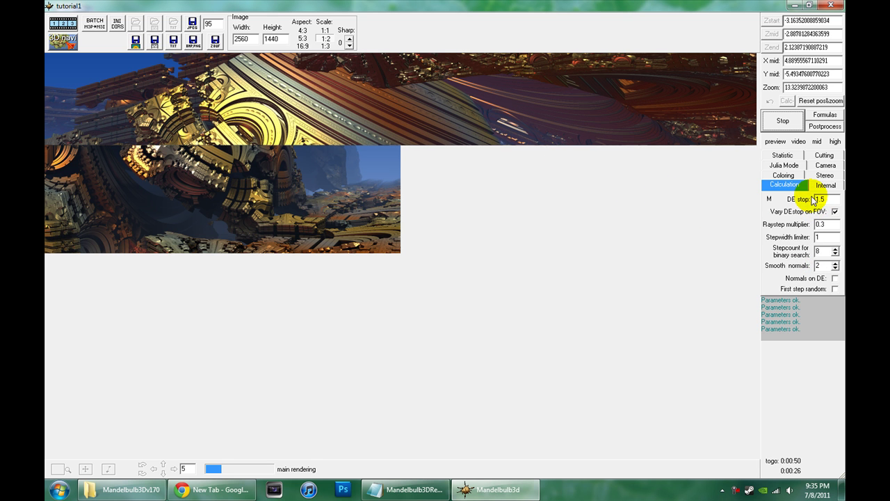
Step: Restore the main window from full screen and open the 3D Navigator beside it
click(809, 7)
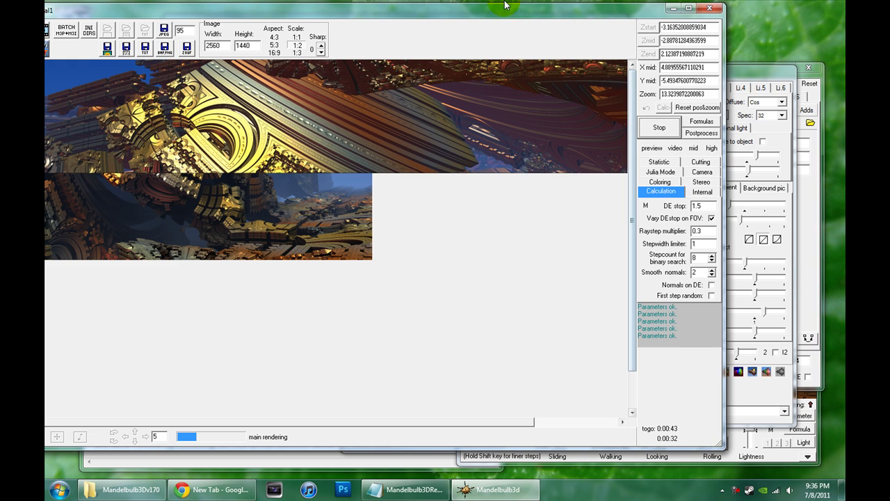
drag(507, 10, 582, 23)
click(103, 58)
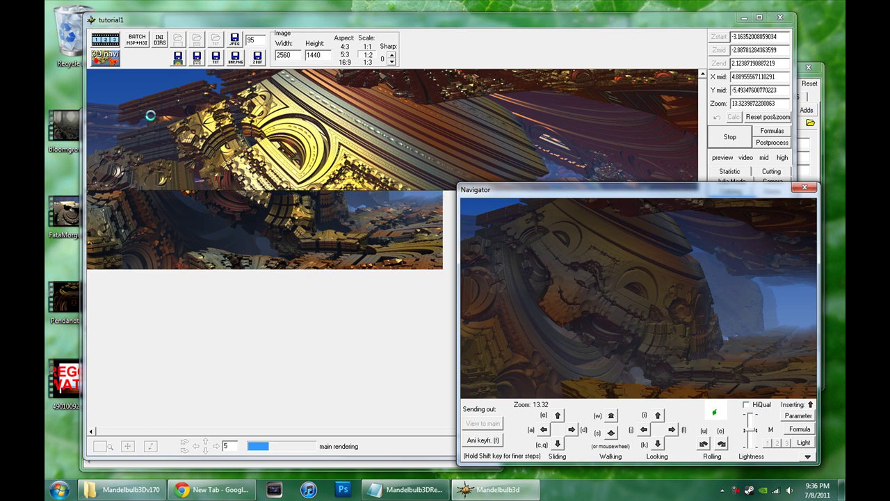
drag(518, 193, 466, 143)
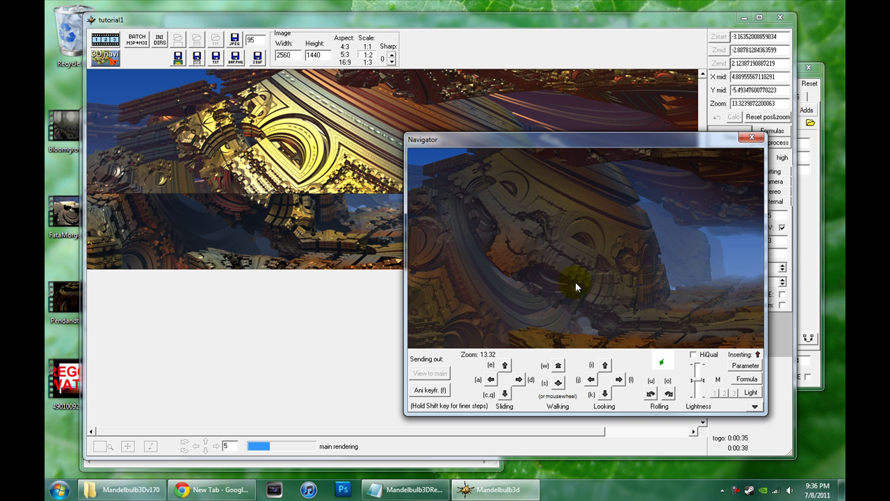
Step: Zoom in and out of the scene in the Navigator, then return to the main render window
scroll(575, 281, down, 1)
scroll(575, 282, up, 3)
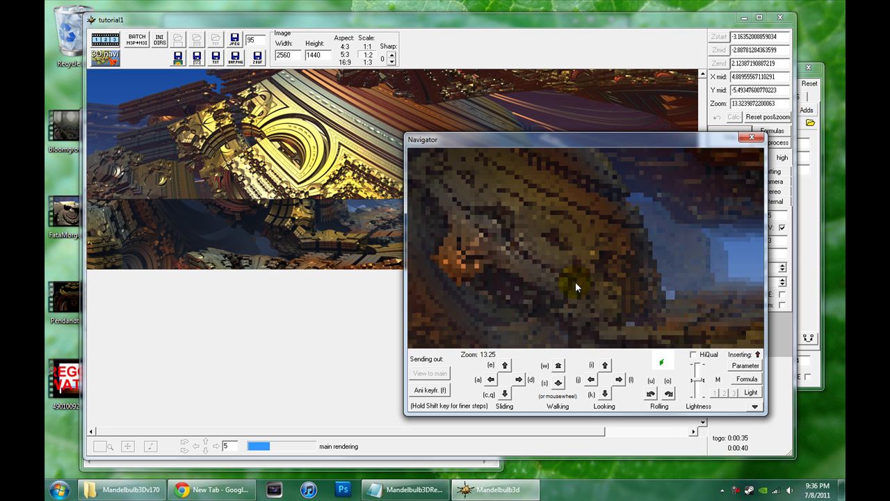
scroll(575, 282, down, 1)
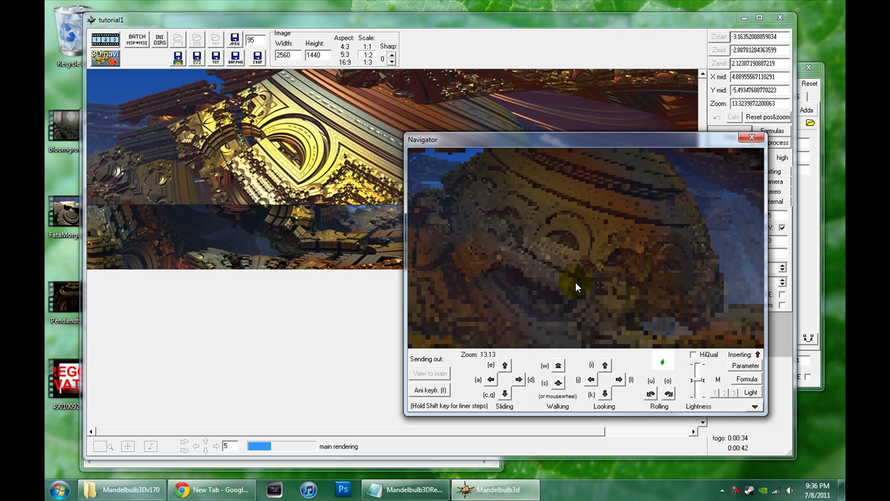
scroll(575, 282, down, 2)
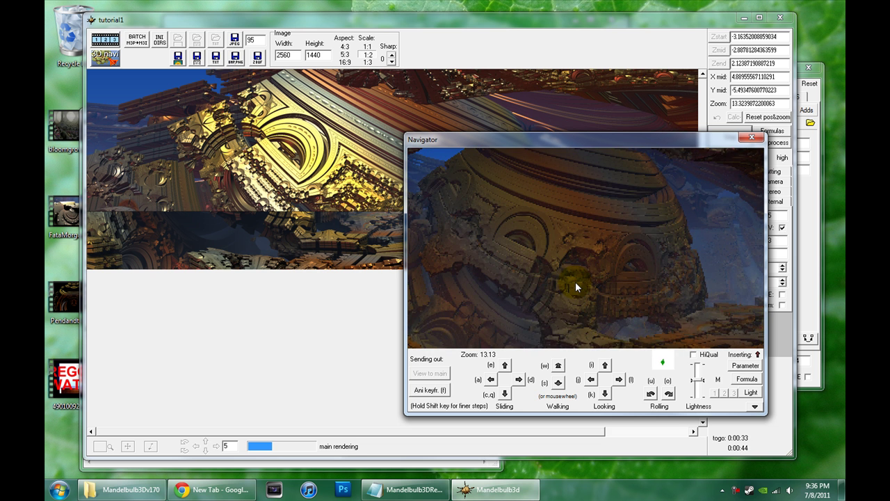
scroll(575, 282, up, 5)
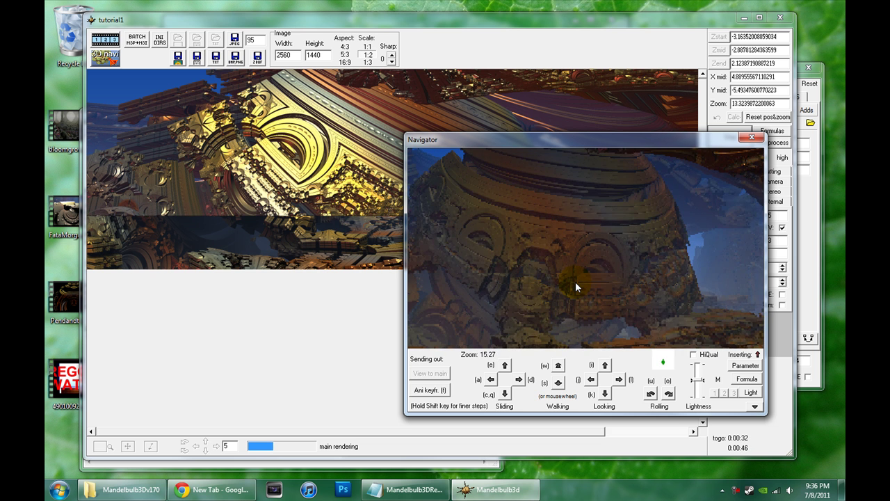
scroll(575, 282, up, 5)
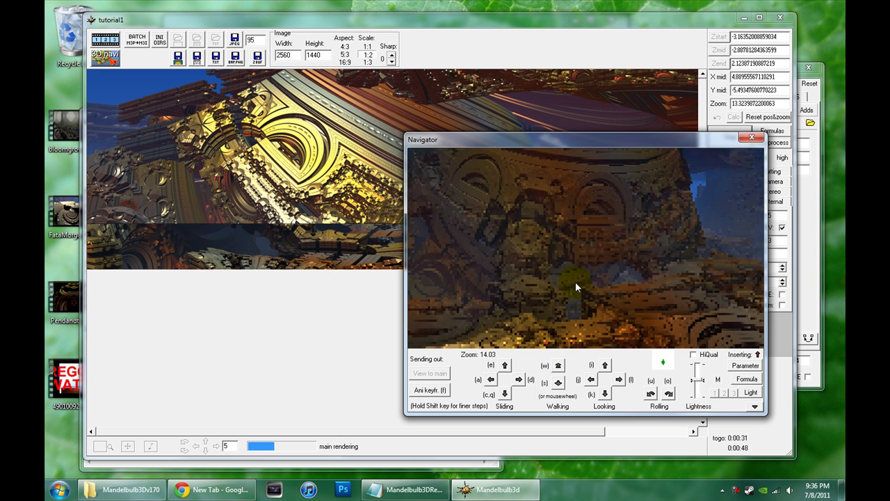
scroll(575, 282, up, 2)
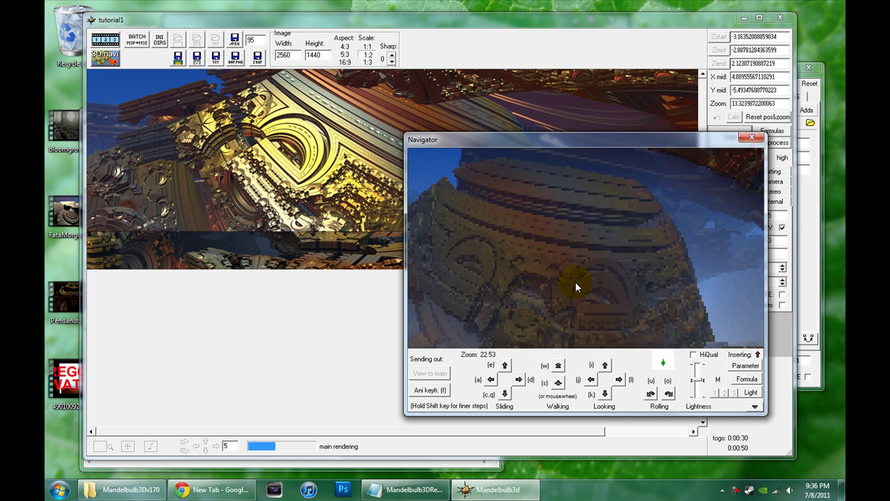
scroll(575, 282, down, 2)
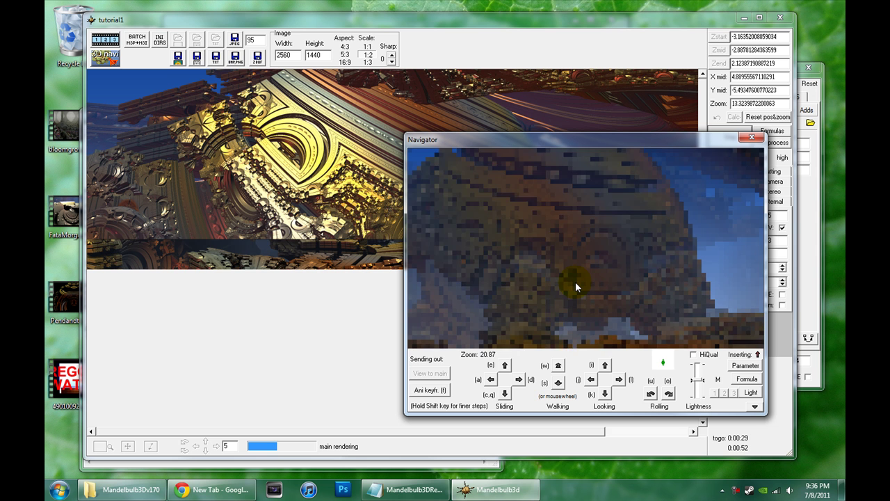
scroll(575, 282, down, 2)
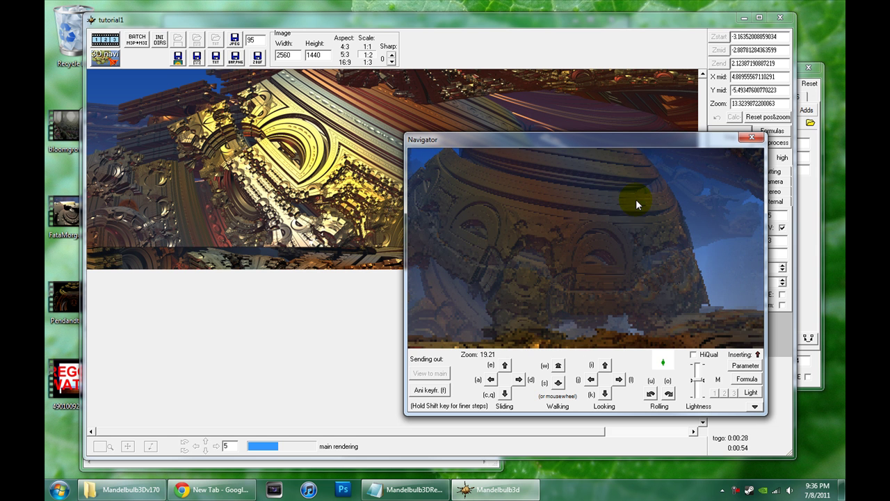
drag(656, 144, 640, 159)
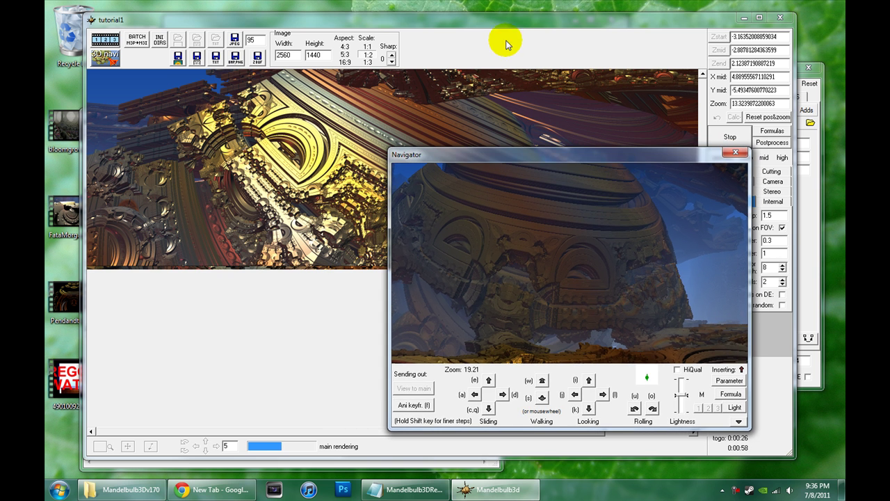
click(506, 24)
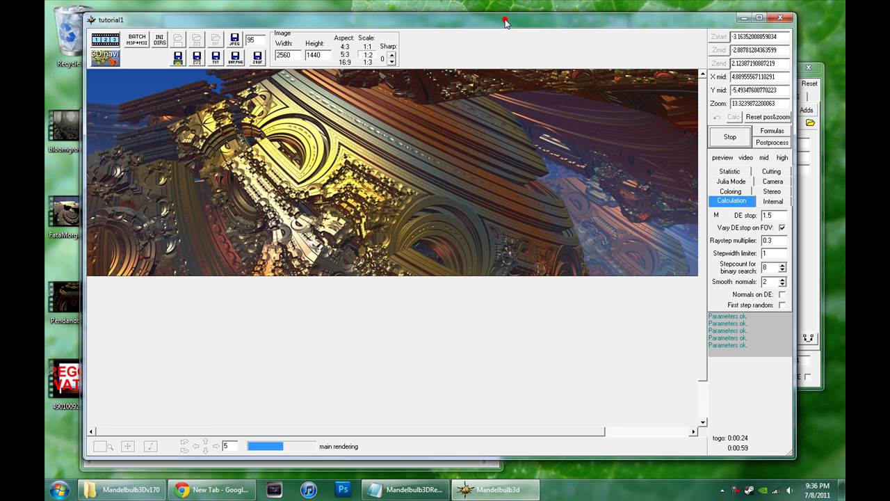
Step: Let the 2560 × 1440 render finish, checking the Lighting ambient shadow setting and Amazing Box formula window
drag(506, 23, 489, 23)
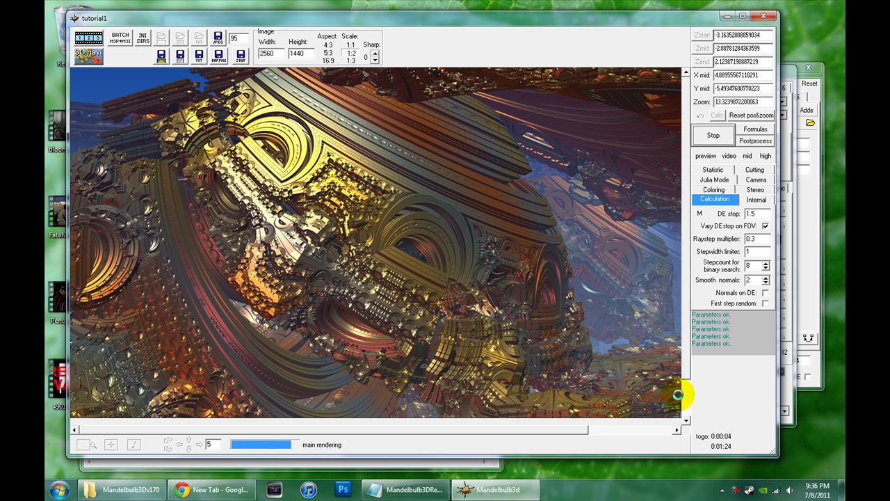
scroll(690, 411, down, 2)
scroll(684, 413, up, 1)
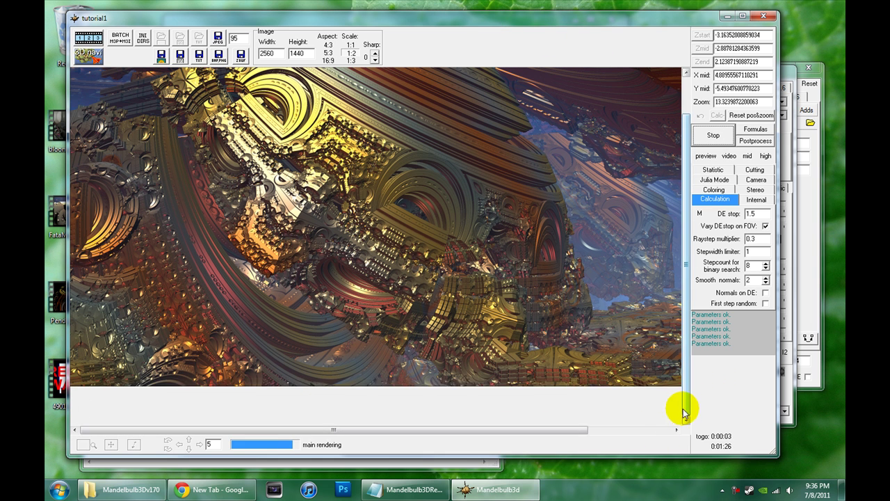
drag(685, 412, 685, 351)
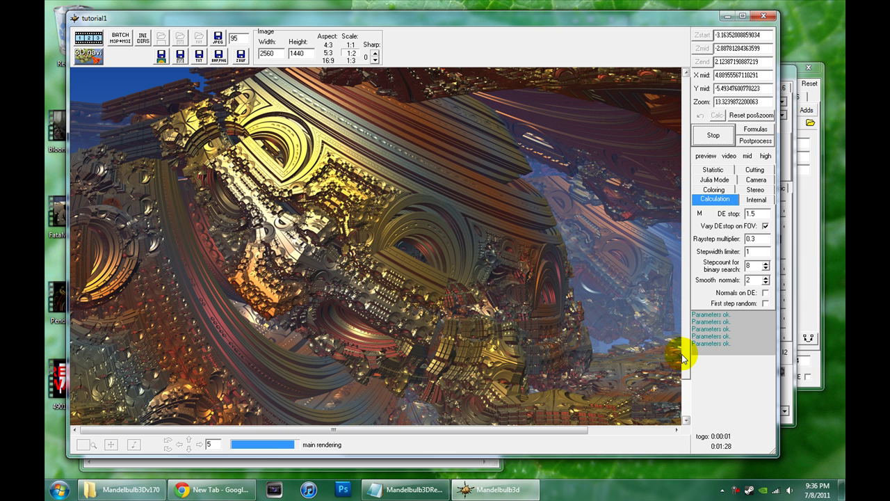
click(784, 76)
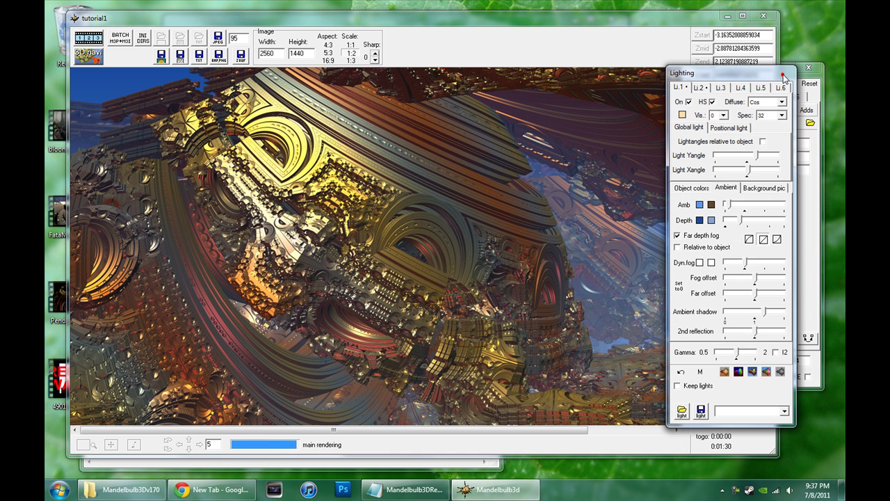
click(818, 221)
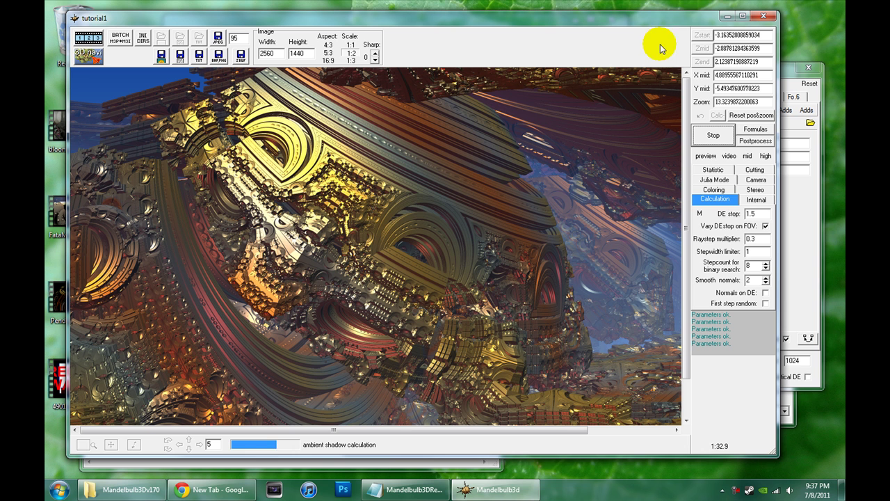
Step: Maximize the tutorial1 window and wait for the ambient shadow pass to complete
click(743, 15)
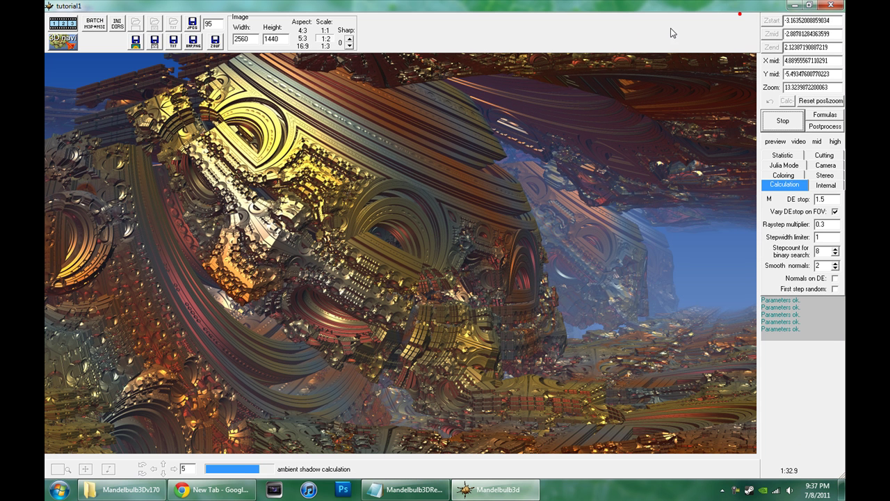
click(668, 48)
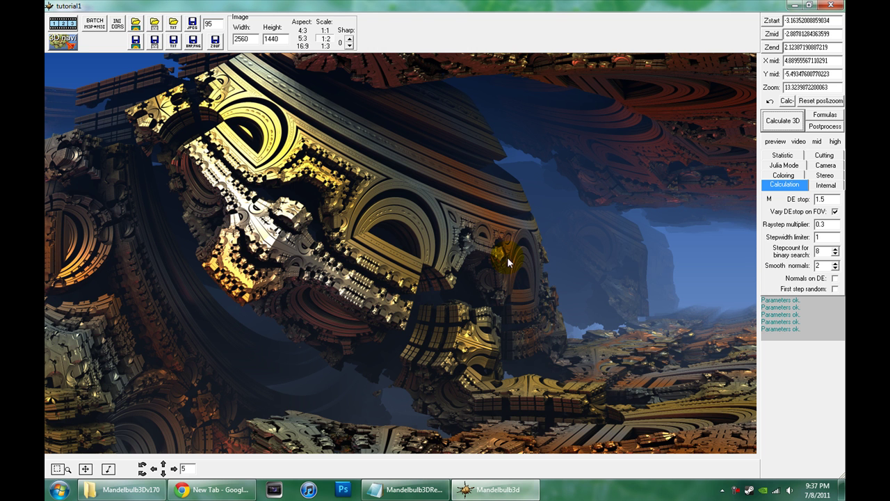
click(737, 488)
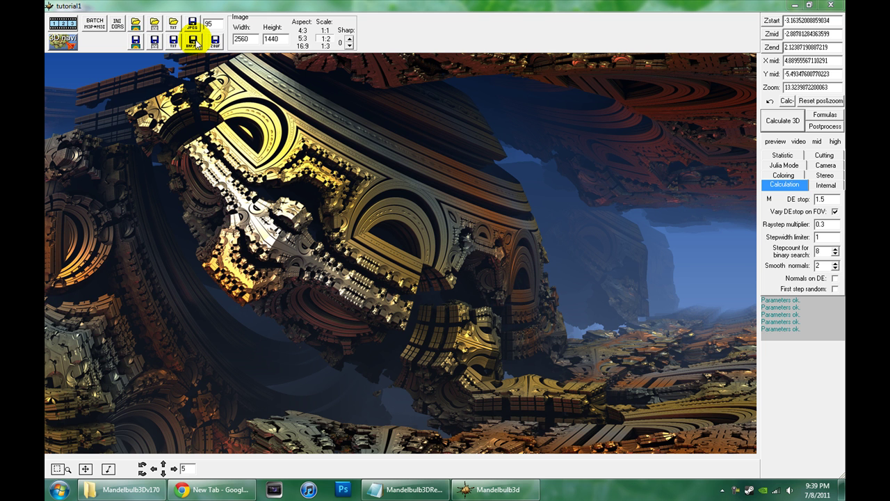
Step: Save the render as BMP over the existing tutorial1.bmp, confirming the replacement
click(197, 42)
click(372, 181)
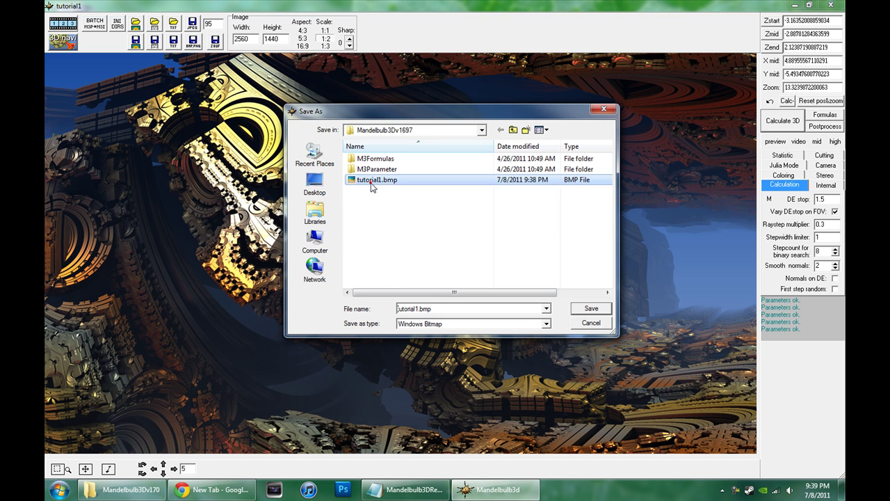
double_click(372, 181)
click(460, 242)
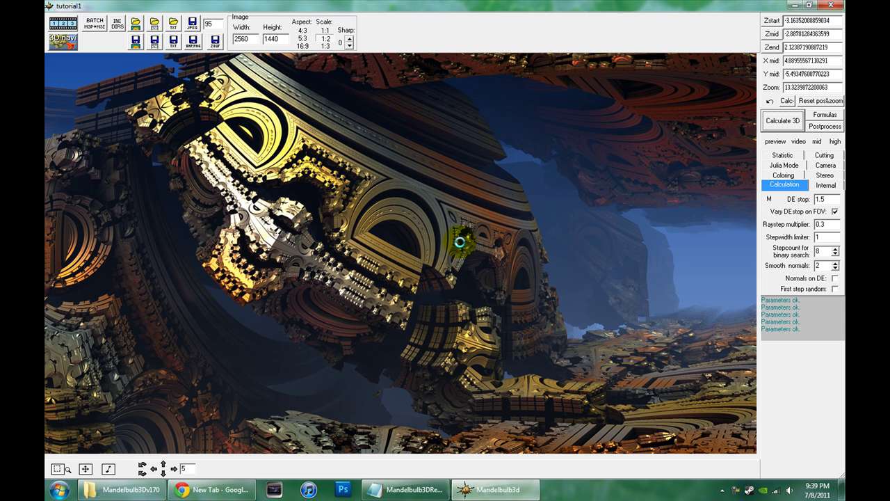